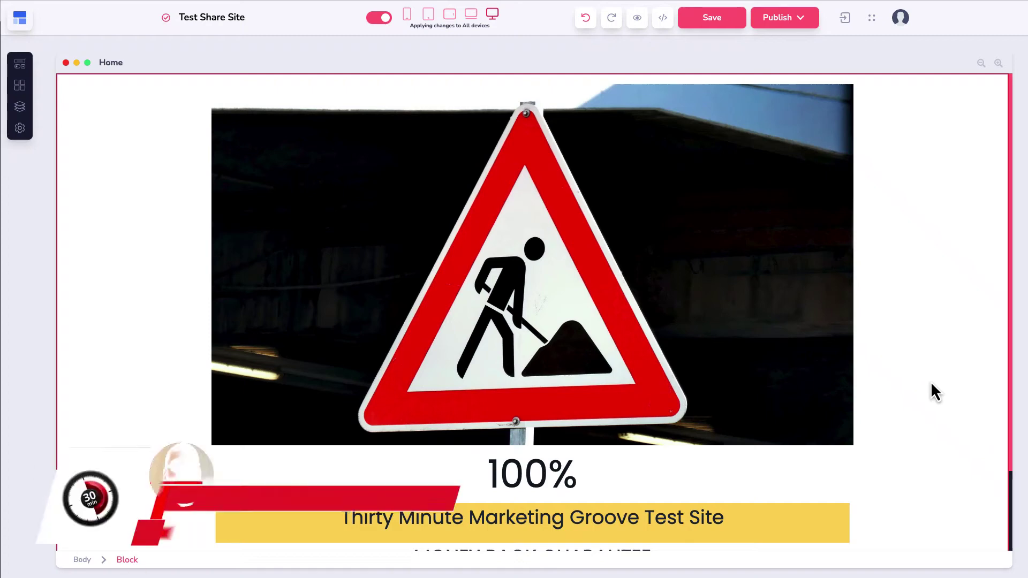
# Step: Select the road-works sign image and try dragging it to a new position
pyautogui.click(225, 305)
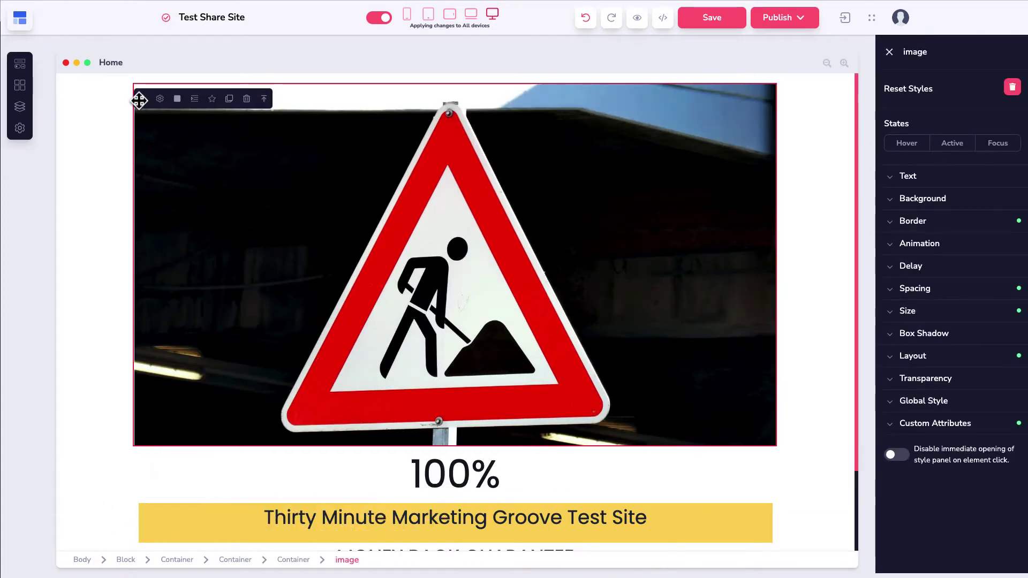
pyautogui.moveTo(141, 98); pyautogui.dragTo(214, 81)
pyautogui.click(217, 124)
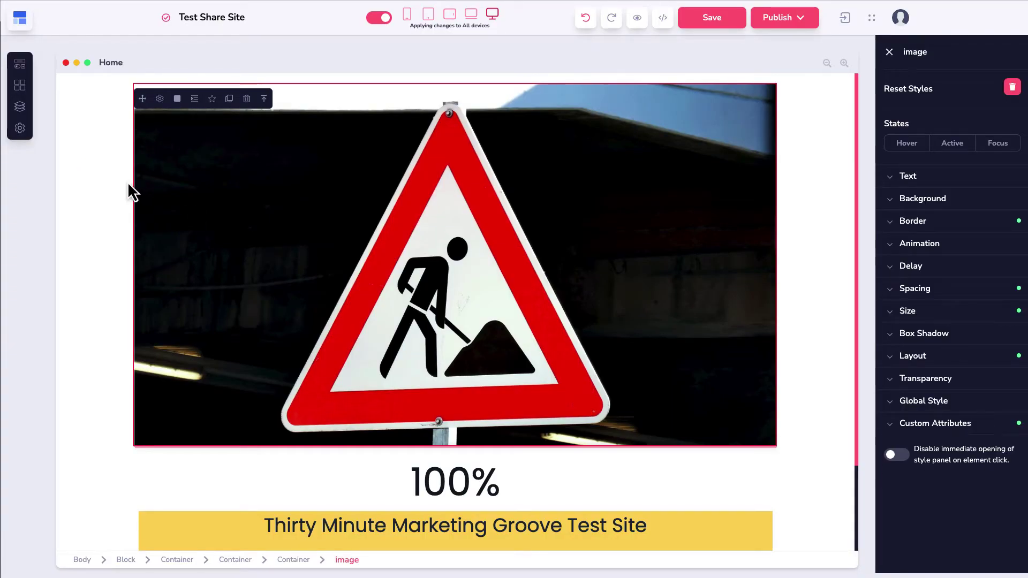
pyautogui.scroll(-1, 543, 351)
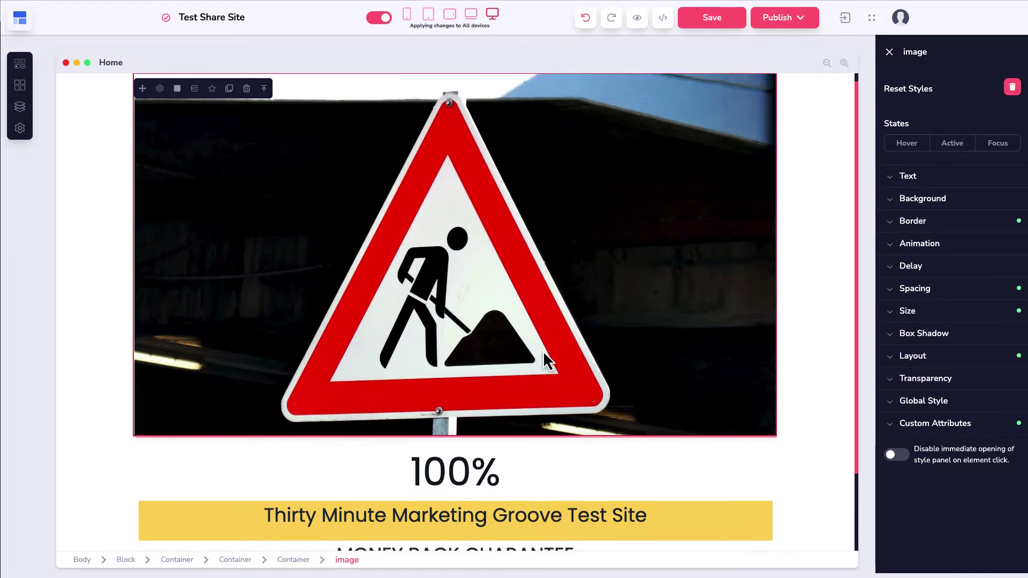
pyautogui.scroll(-3, 544, 354)
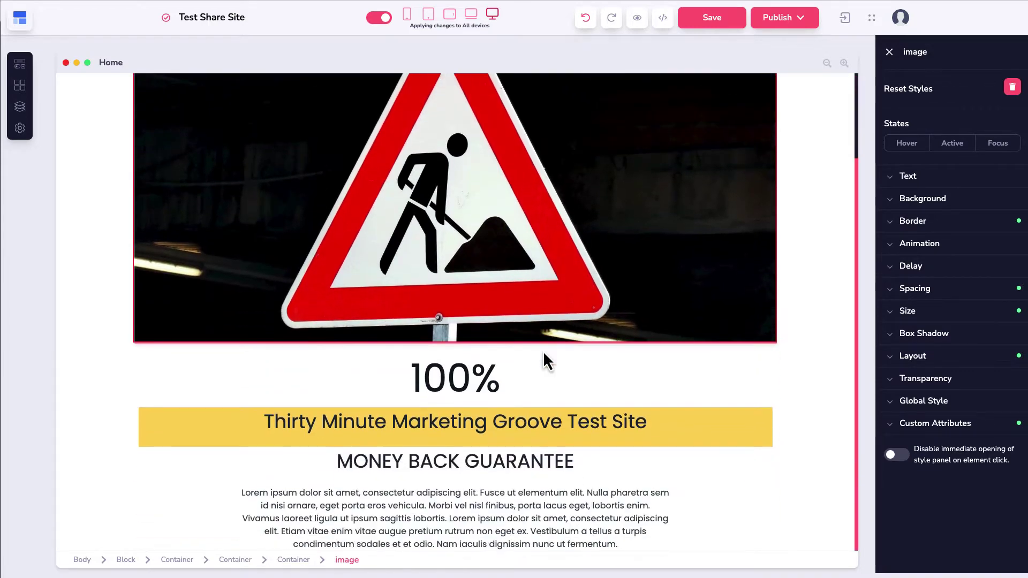
# Step: Select the yellow Thirty Minute Marketing heading, its text, and its container
pyautogui.click(235, 431)
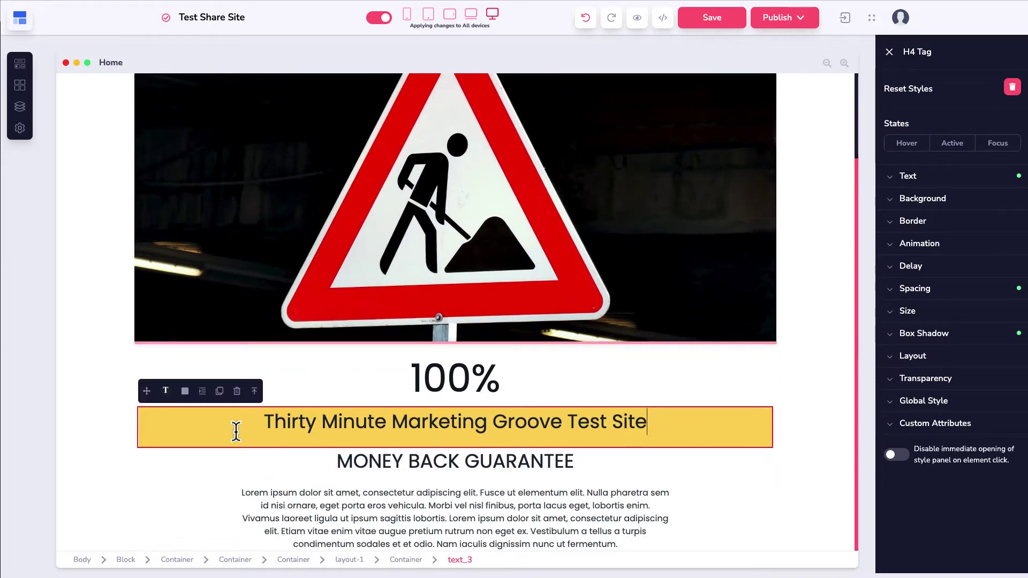
pyautogui.click(298, 422)
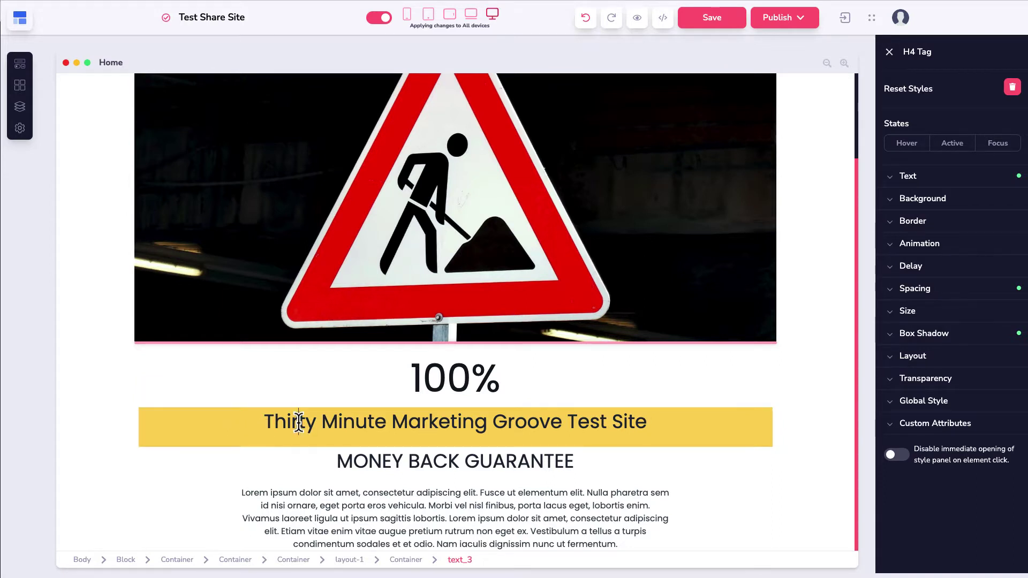
pyautogui.moveTo(265, 421); pyautogui.dragTo(647, 421)
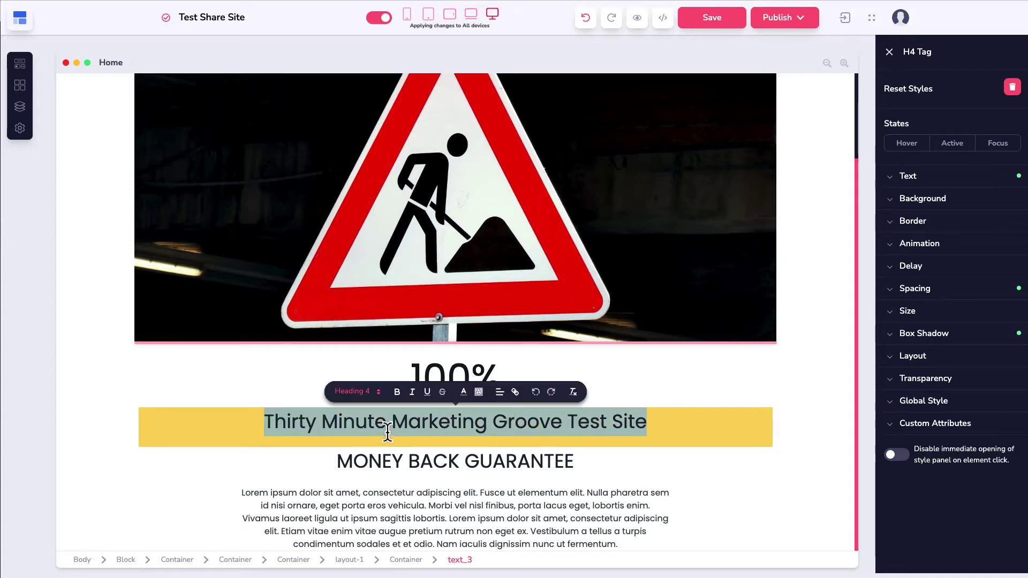
pyautogui.click(263, 424)
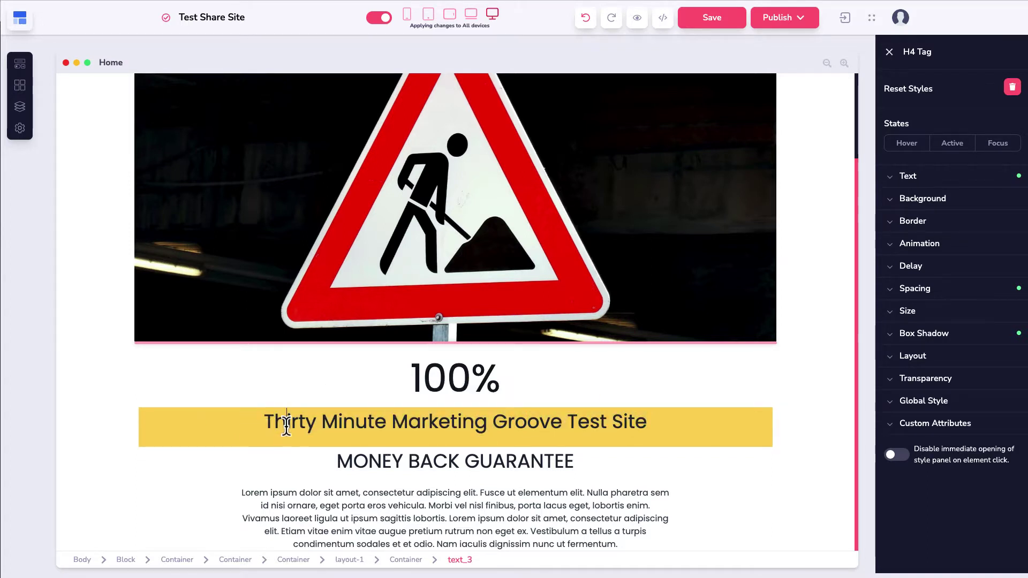
pyautogui.press('Home')
pyautogui.click(276, 384)
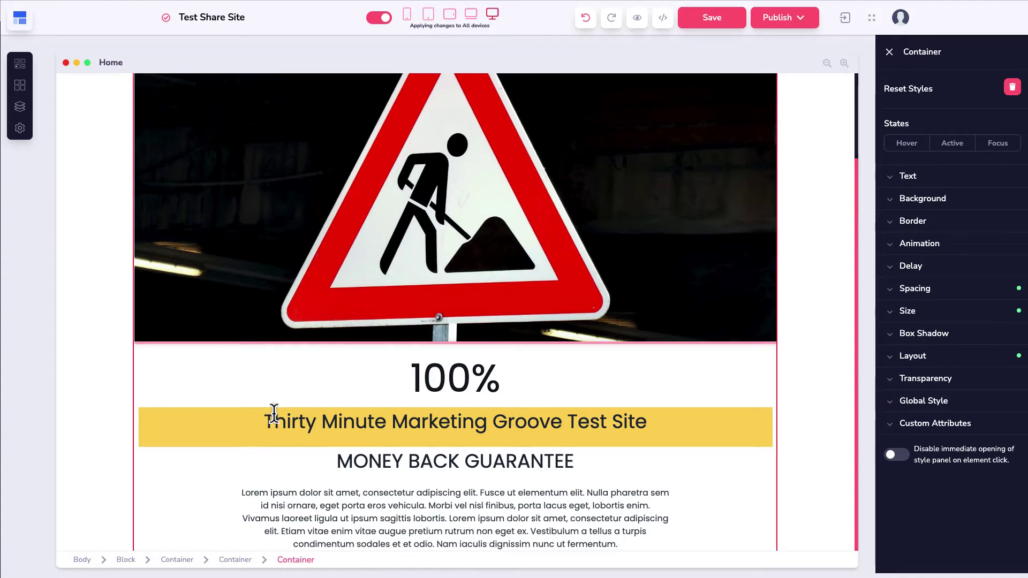
pyautogui.click(274, 412)
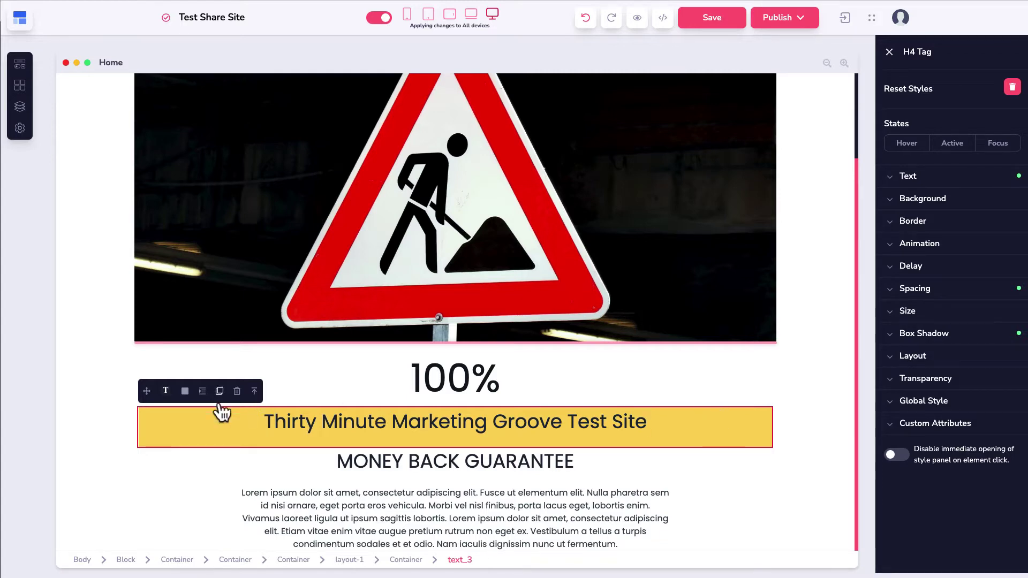
# Step: Move the heading below the lorem ipsum paragraph, then undo that move
pyautogui.moveTo(146, 390); pyautogui.dragTo(448, 393)
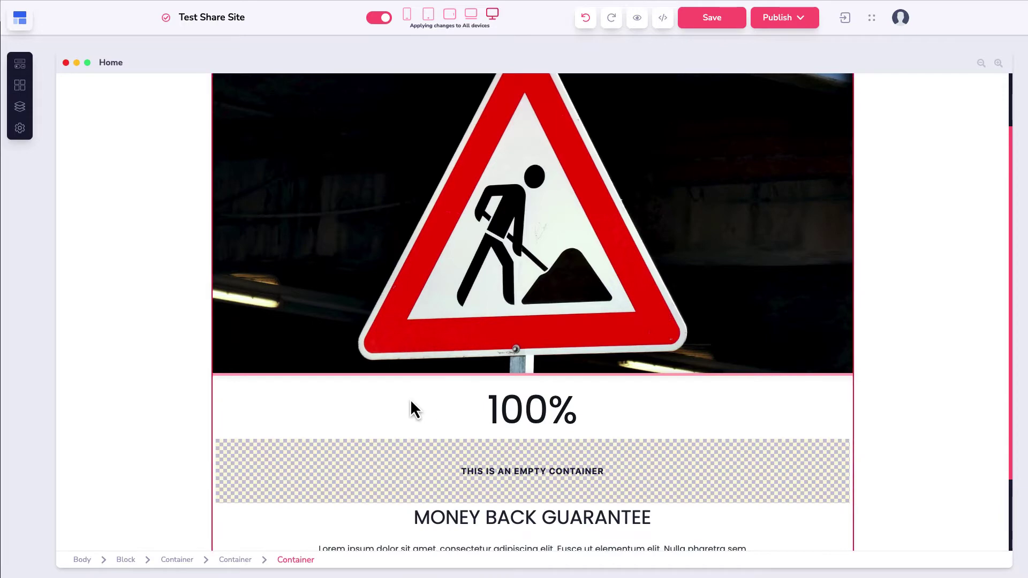
pyautogui.scroll(-2, 407, 407)
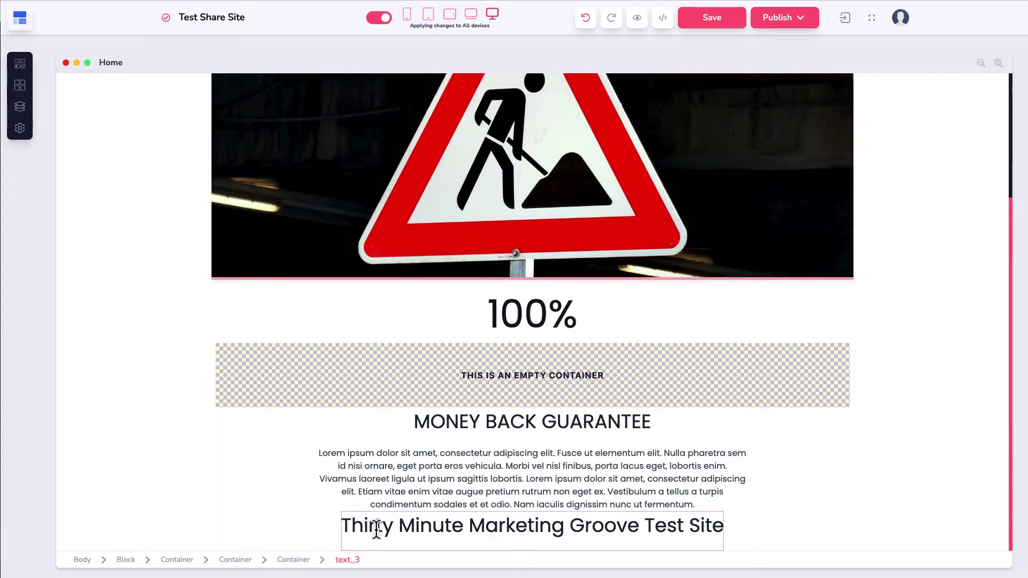
pyautogui.click(368, 398)
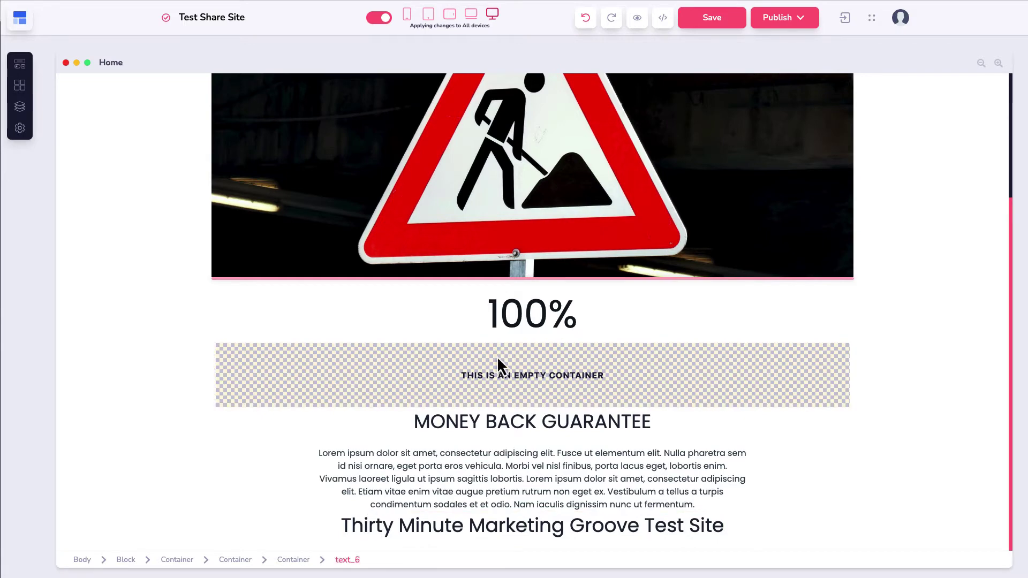
pyautogui.click(585, 18)
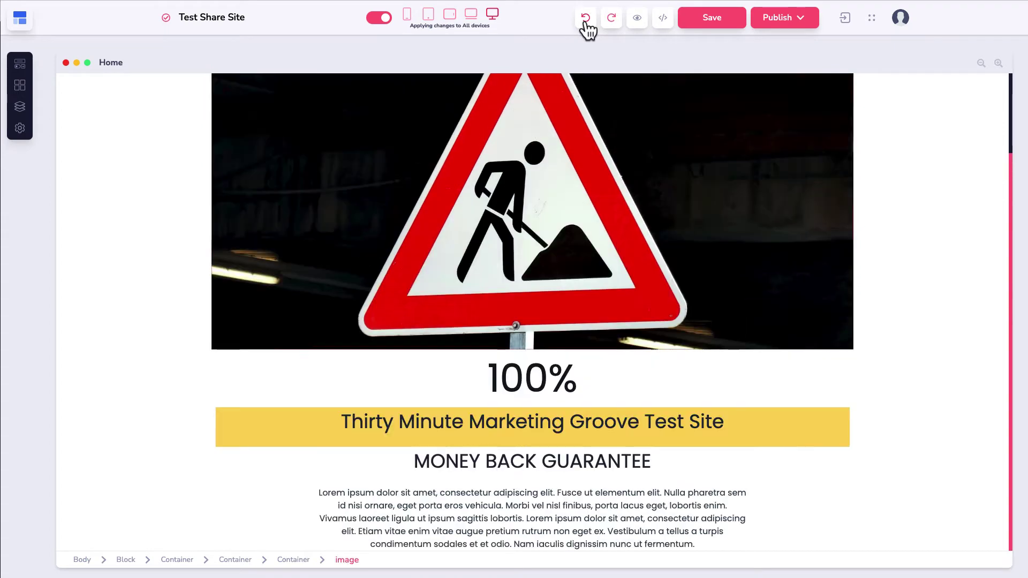
# Step: Drag the heading up between the sign image and 100%, leaving an empty container behind
pyautogui.click(345, 420)
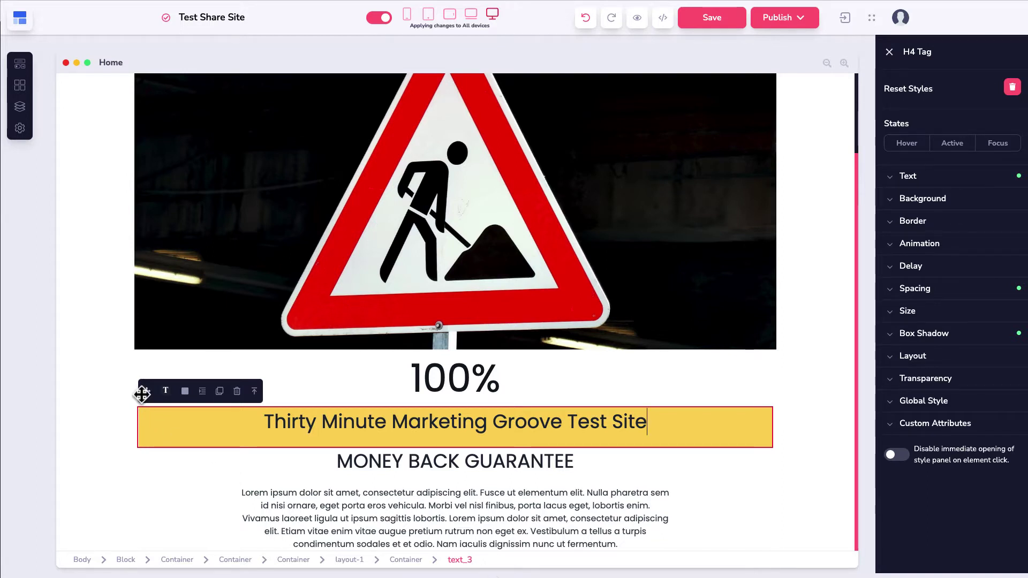
pyautogui.moveTo(142, 395); pyautogui.dragTo(495, 397)
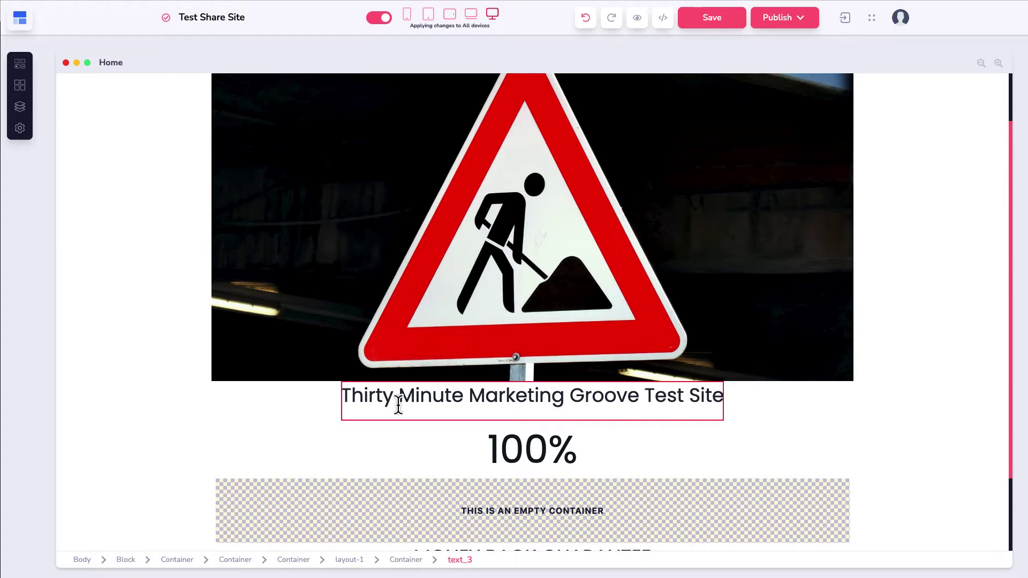
pyautogui.click(362, 515)
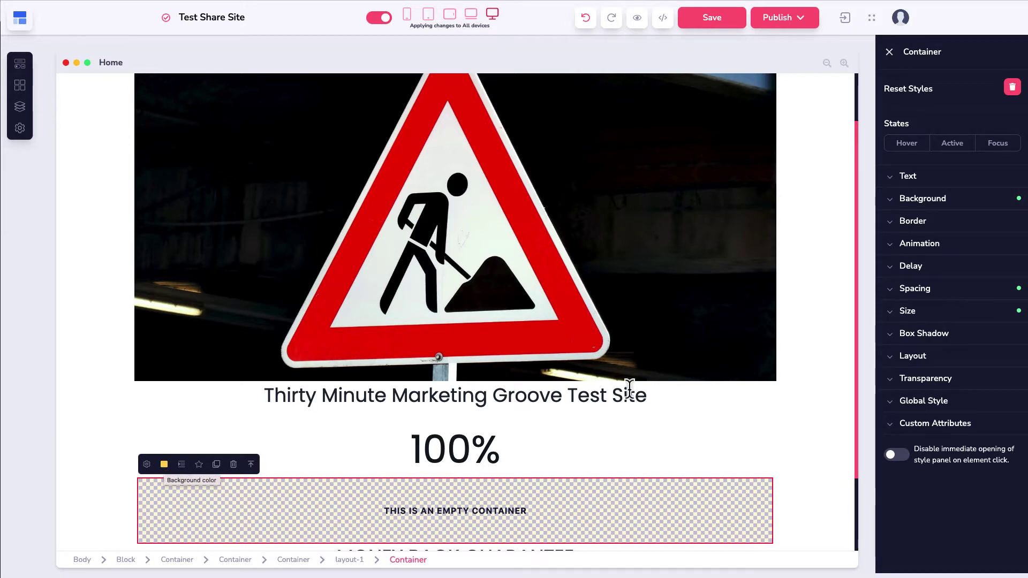
# Step: Undo the move, then delete the Thirty Minute Marketing heading and confirm in Are You Sure?
pyautogui.click(586, 20)
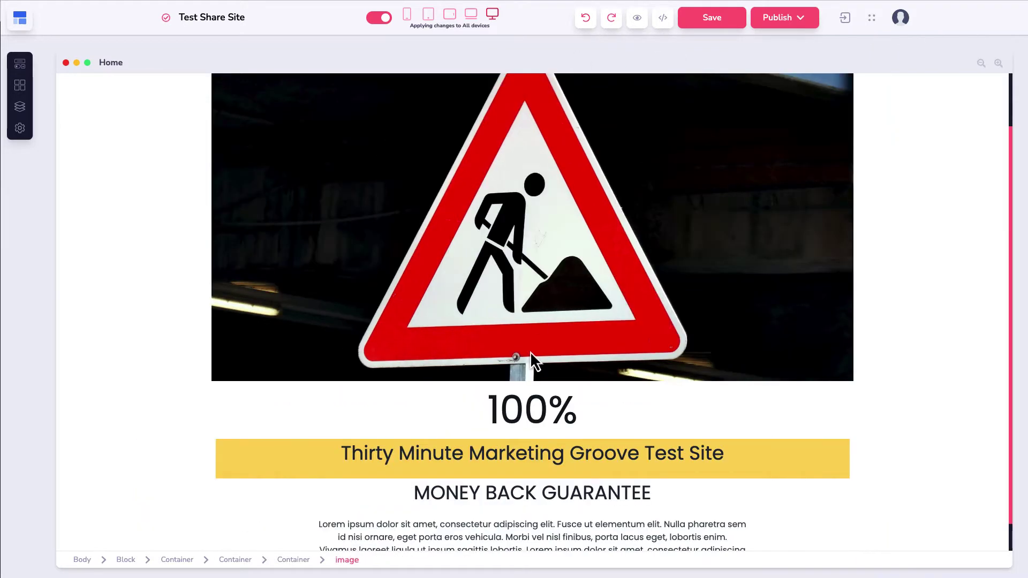
pyautogui.click(291, 449)
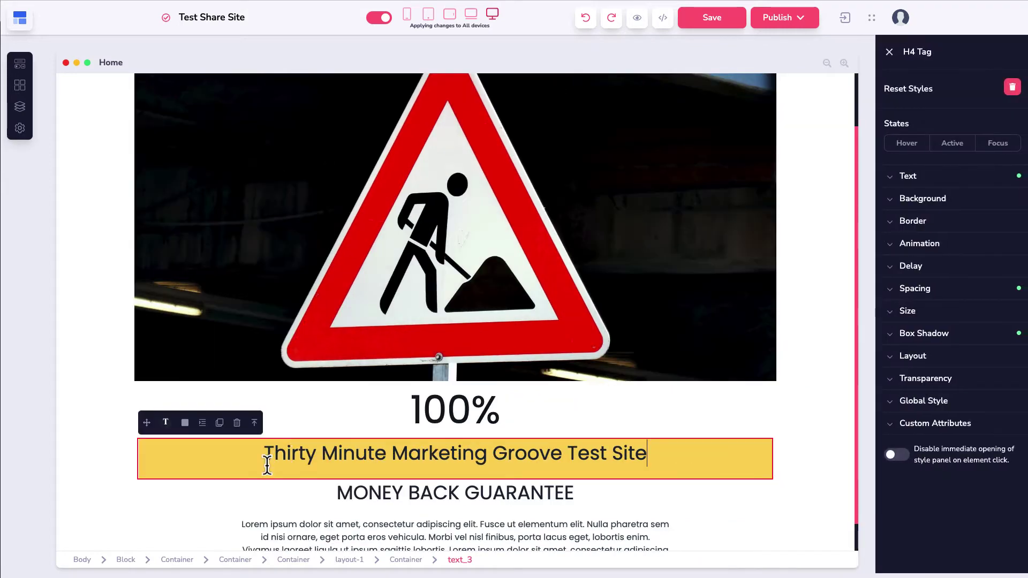
pyautogui.click(253, 424)
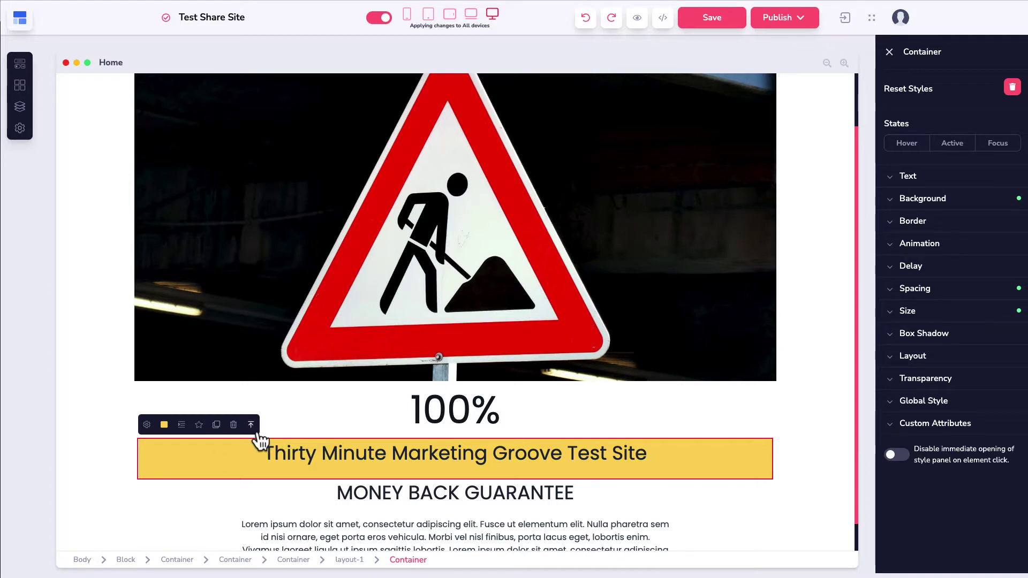
pyautogui.click(294, 455)
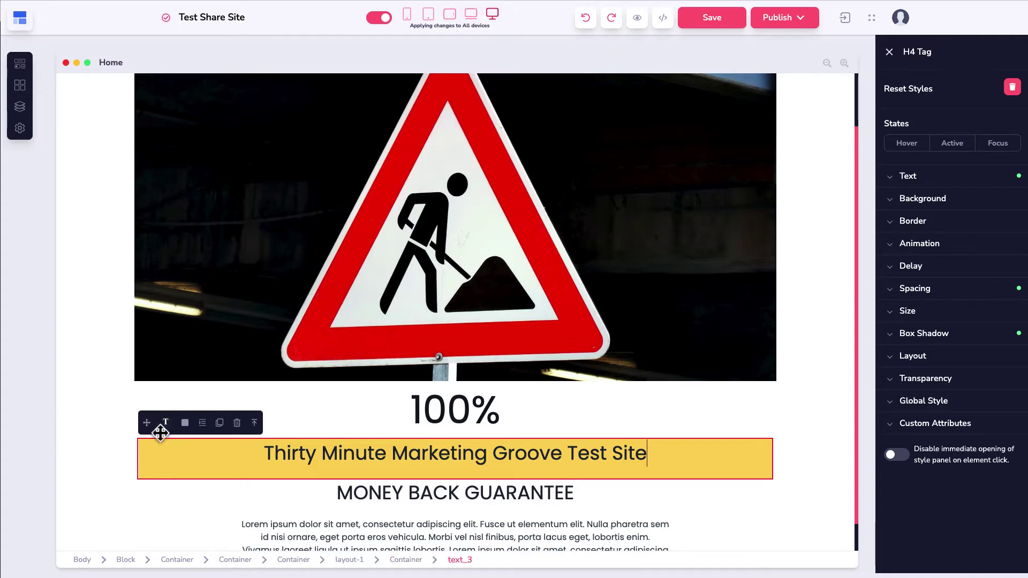
pyautogui.click(237, 424)
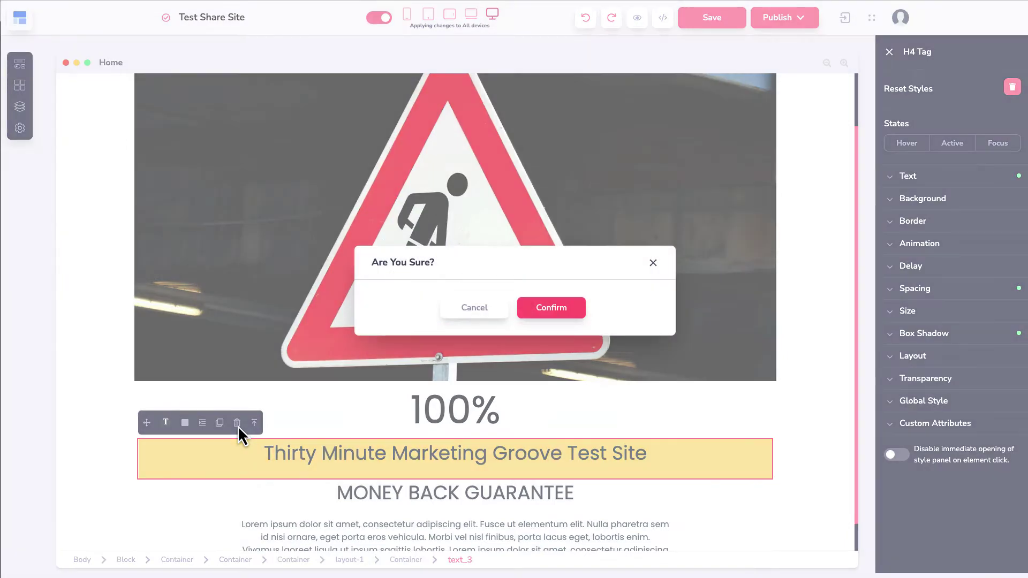
pyautogui.click(557, 308)
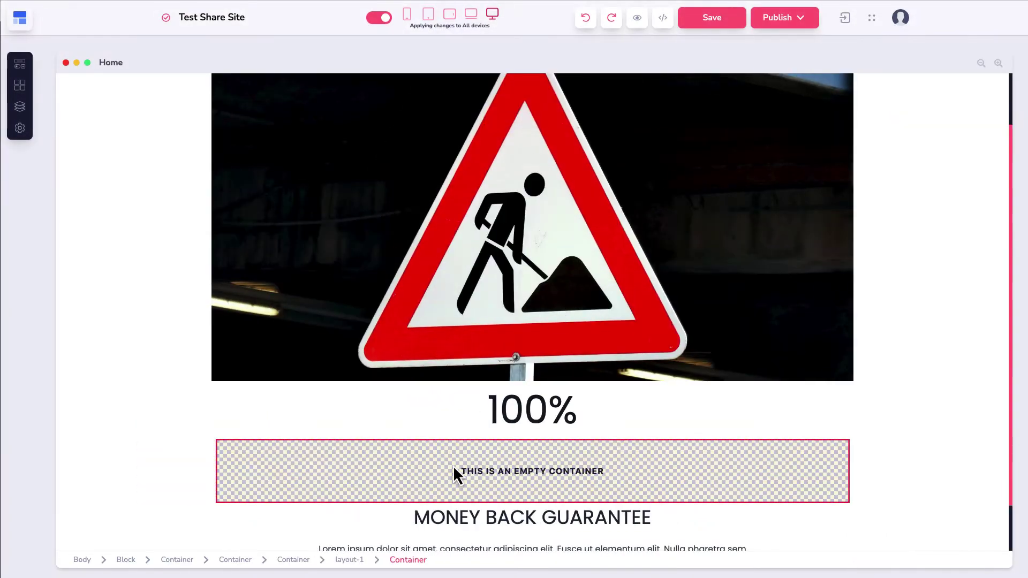
# Step: Inspect the empty container's Background settings, showing its yellow #fbd865 colour
pyautogui.click(412, 470)
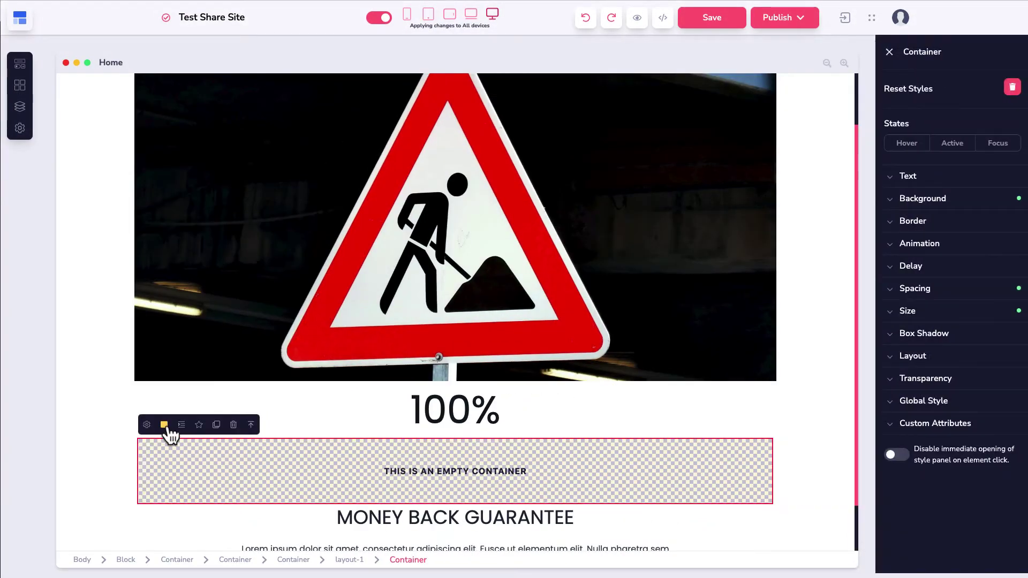
pyautogui.click(892, 203)
pyautogui.click(1005, 229)
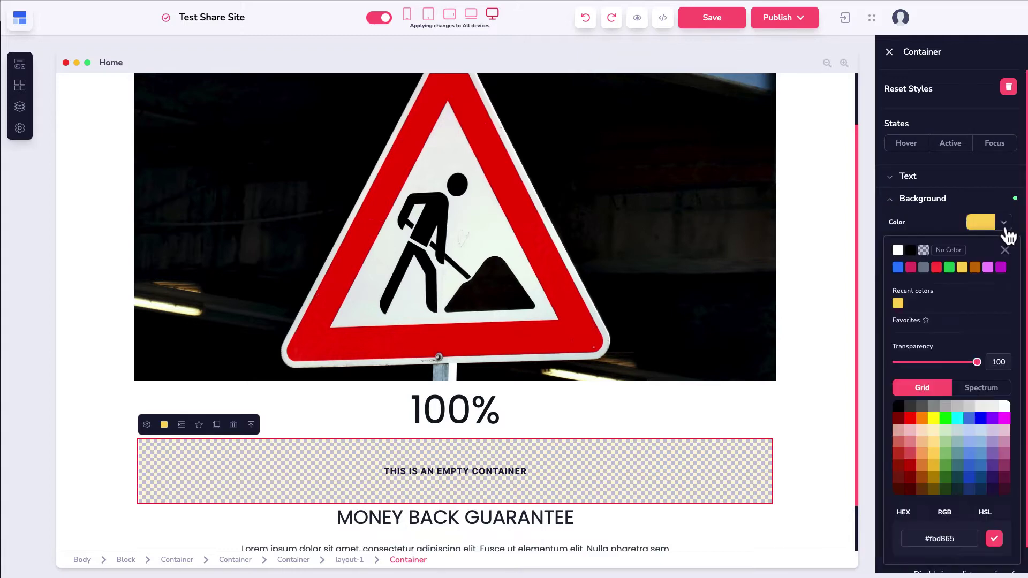
pyautogui.click(1006, 231)
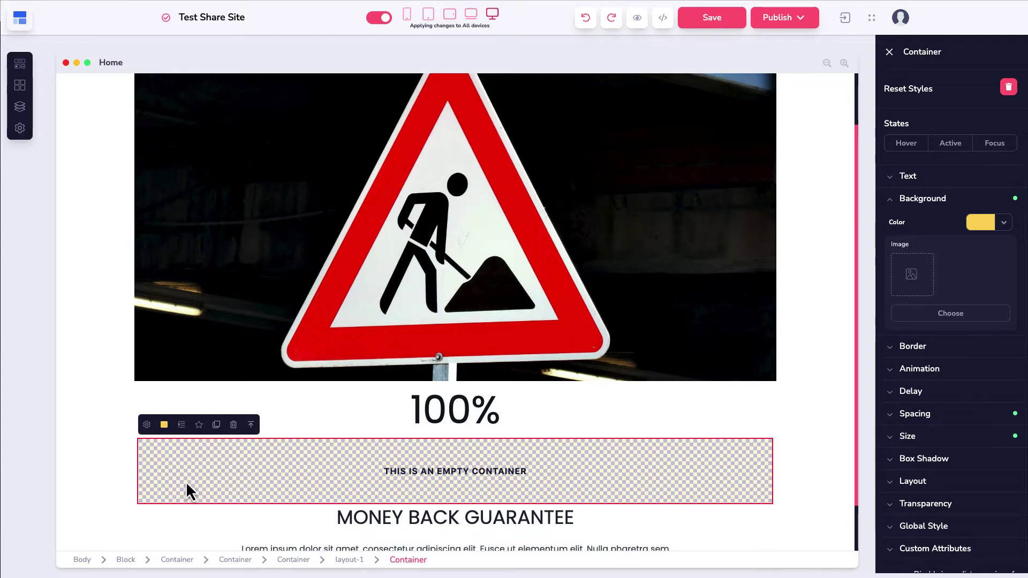
# Step: Delete the empty layout-1 block, then undo twice to restore the earlier state
pyautogui.click(255, 438)
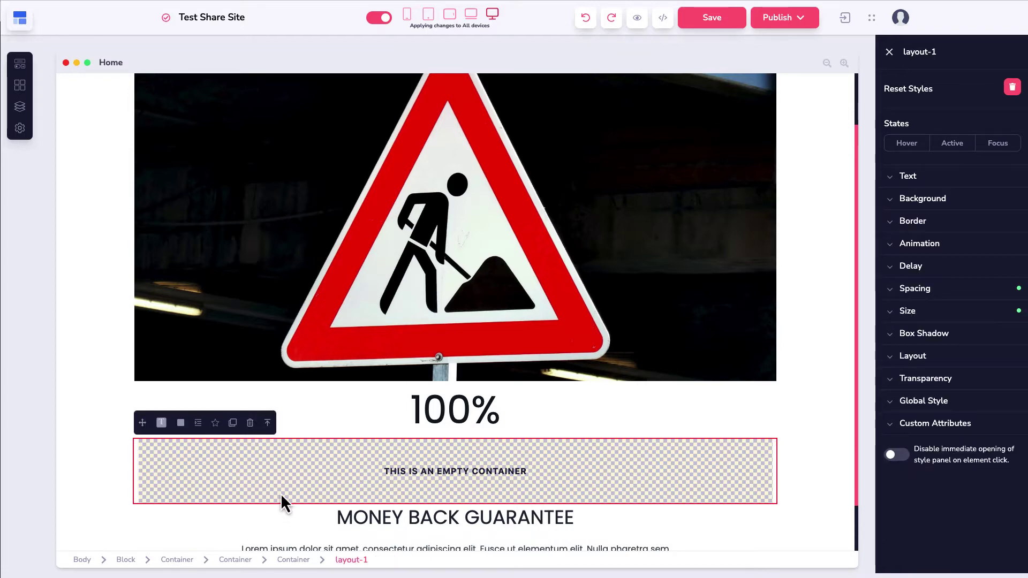
pyautogui.press('Delete')
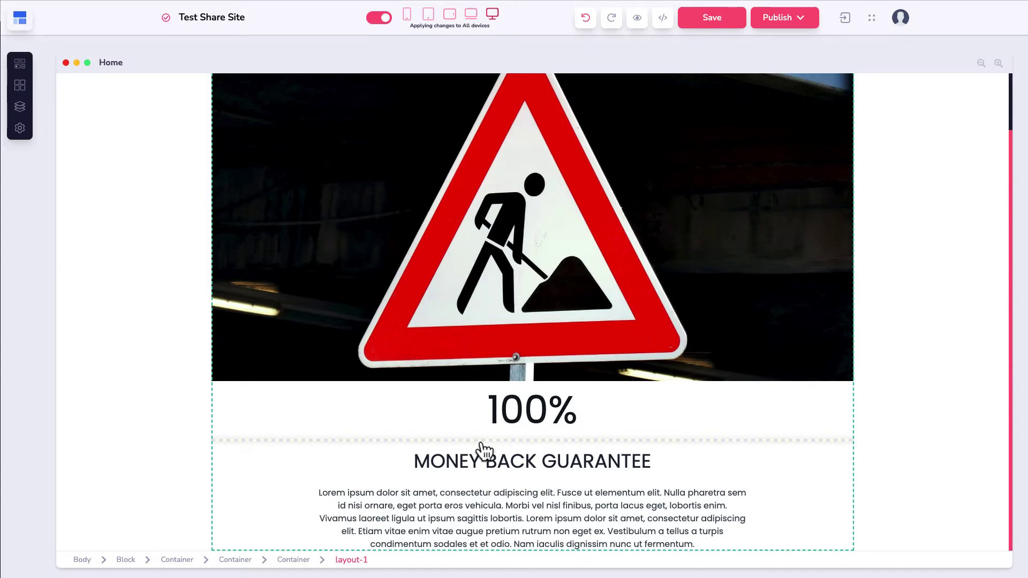
pyautogui.hotkey('ctrl', 'z')
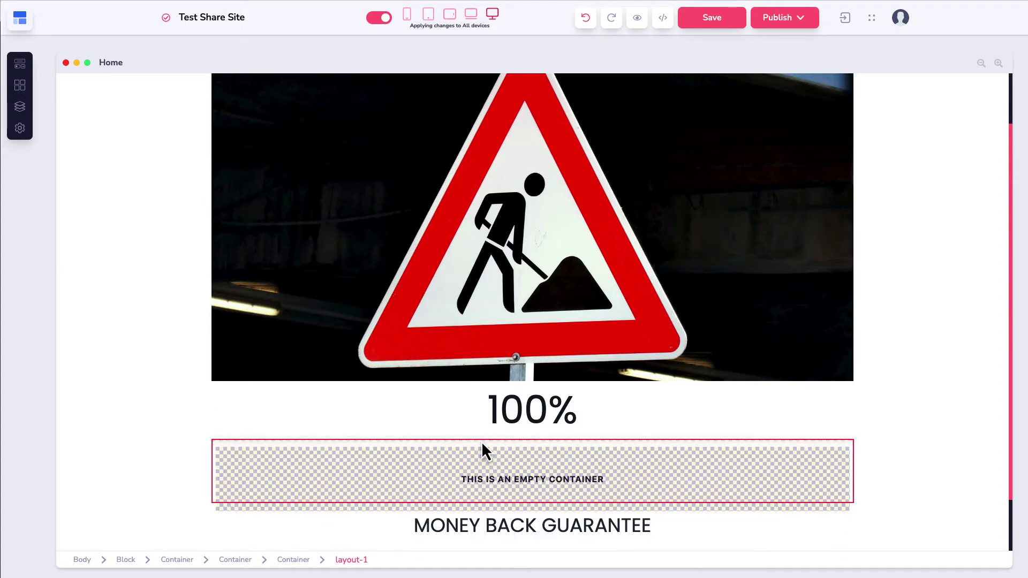
pyautogui.click(585, 20)
# Step: Select the parent layout of the empty container below 100% and delete it
pyautogui.click(290, 461)
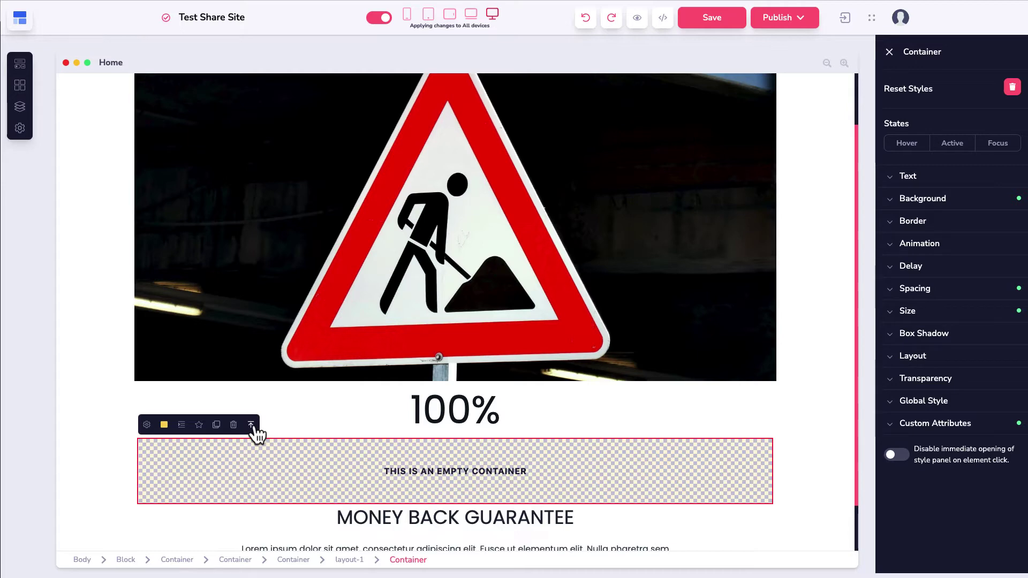
pyautogui.click(251, 425)
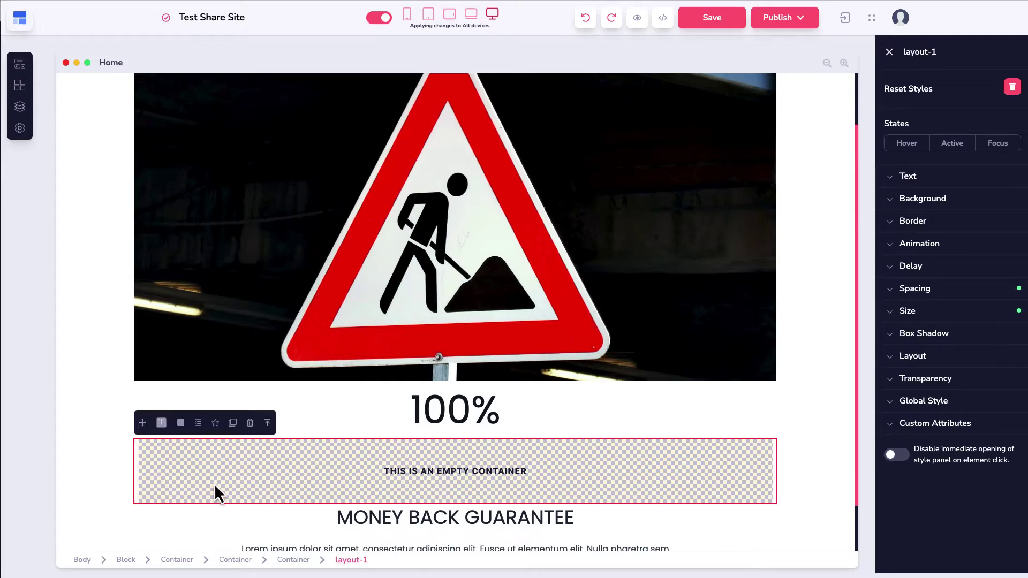
pyautogui.scroll(-1, 214, 483)
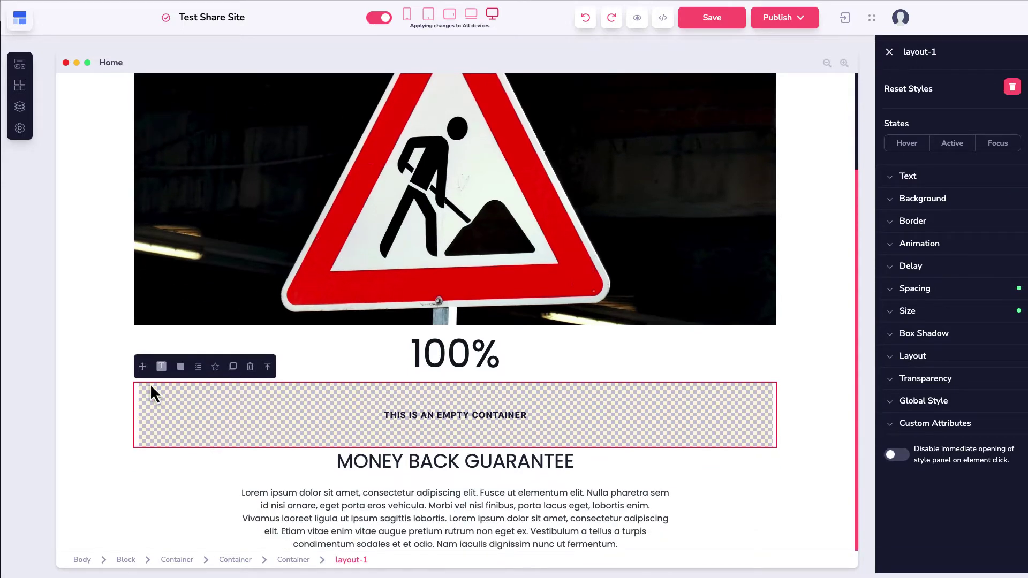
pyautogui.press('Delete')
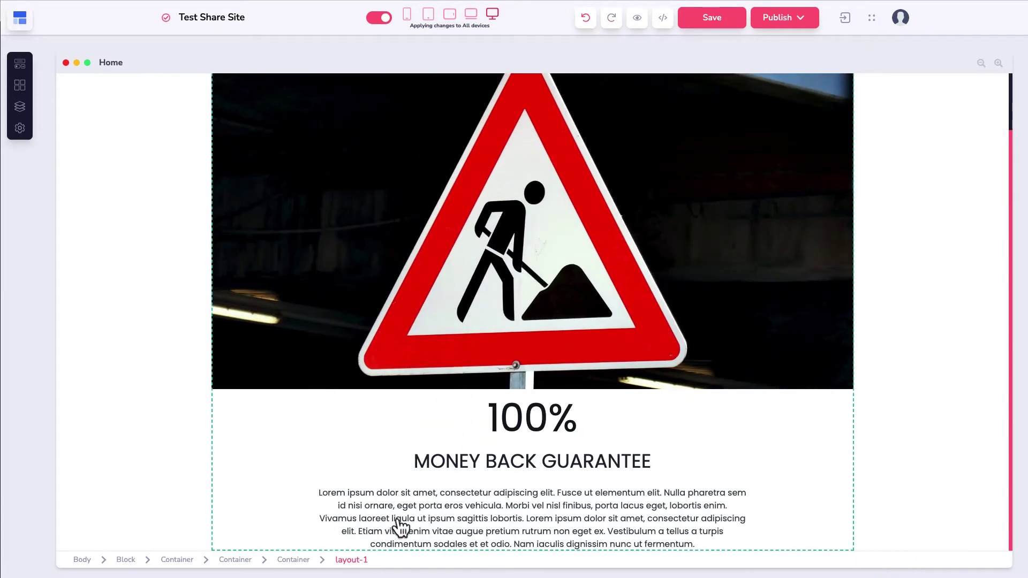
# Step: Drop an empty container block at the page top, above the road-works sign image
pyautogui.scroll(3, 750, 134)
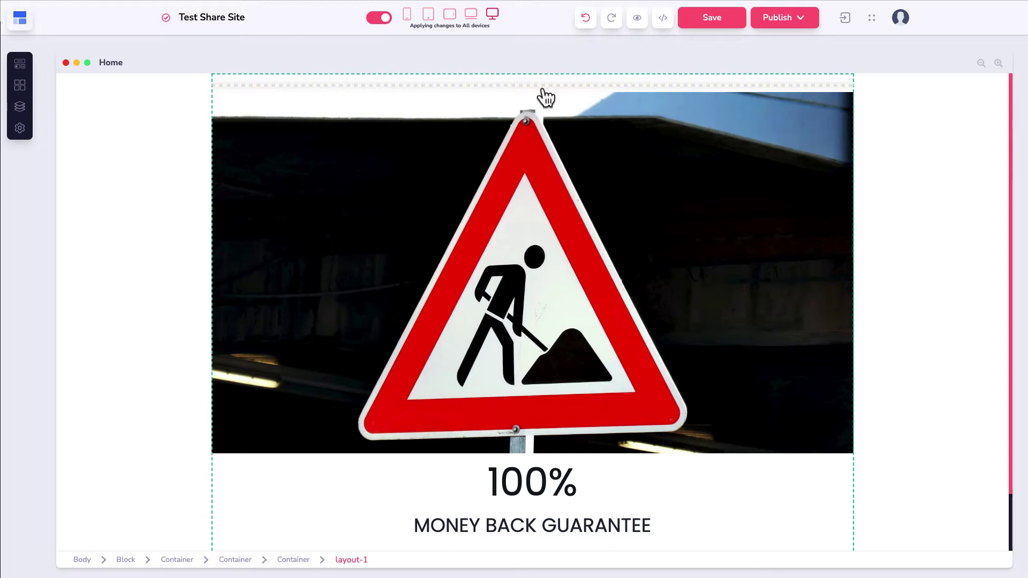
pyautogui.moveTo(543, 89); pyautogui.dragTo(543, 88)
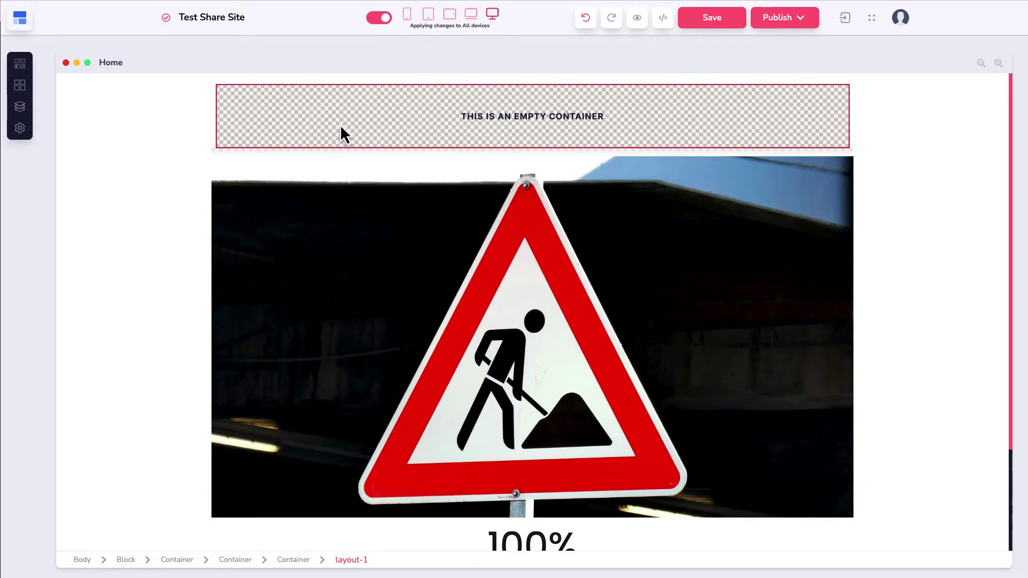
pyautogui.click(409, 269)
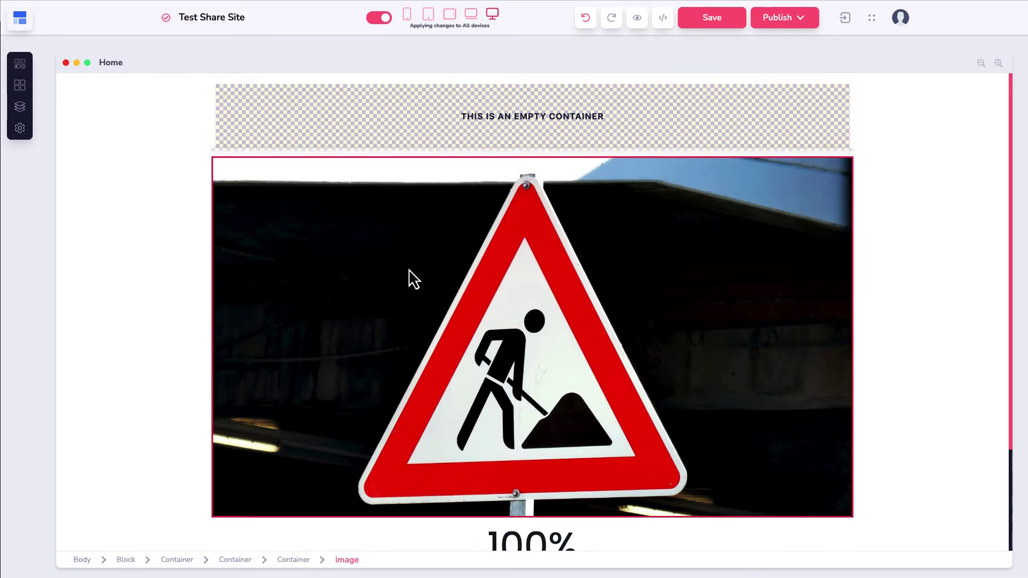
pyautogui.scroll(-2, 409, 268)
pyautogui.click(492, 461)
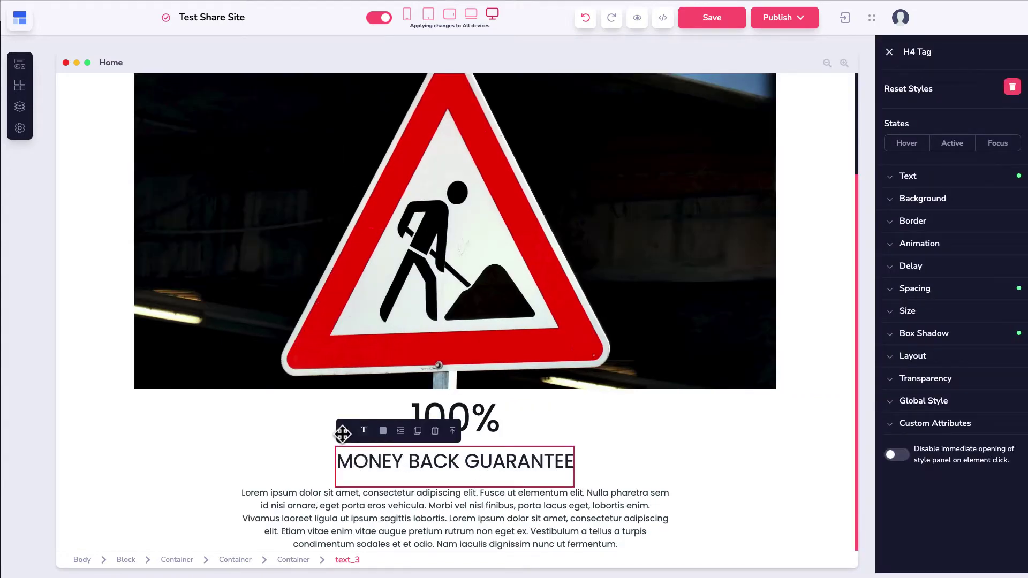
# Step: Drag MONEY BACK GUARANTEE above 100%, directly under the sign image
pyautogui.moveTo(344, 431); pyautogui.dragTo(500, 455)
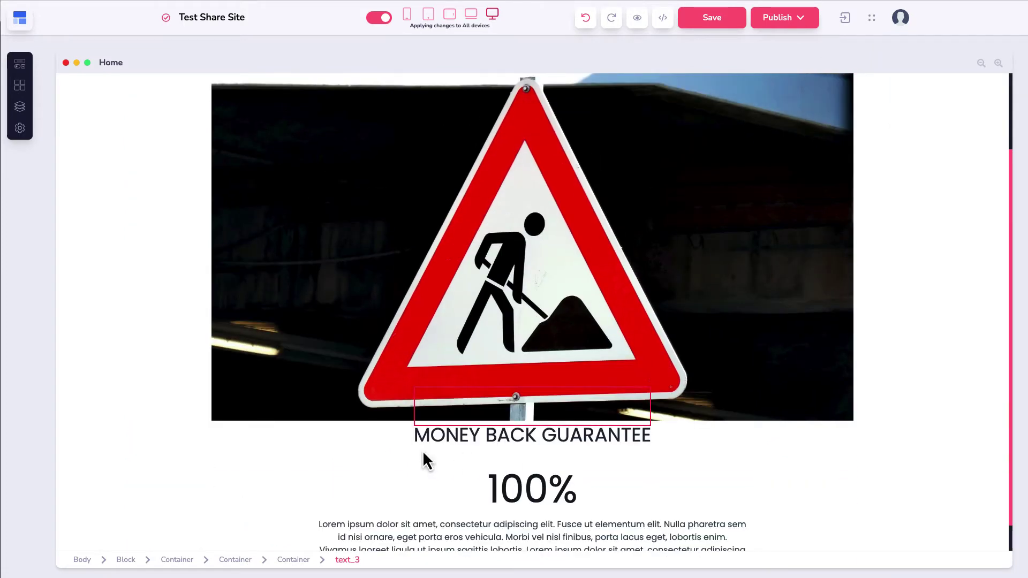
pyautogui.scroll(2, 422, 450)
pyautogui.click(335, 133)
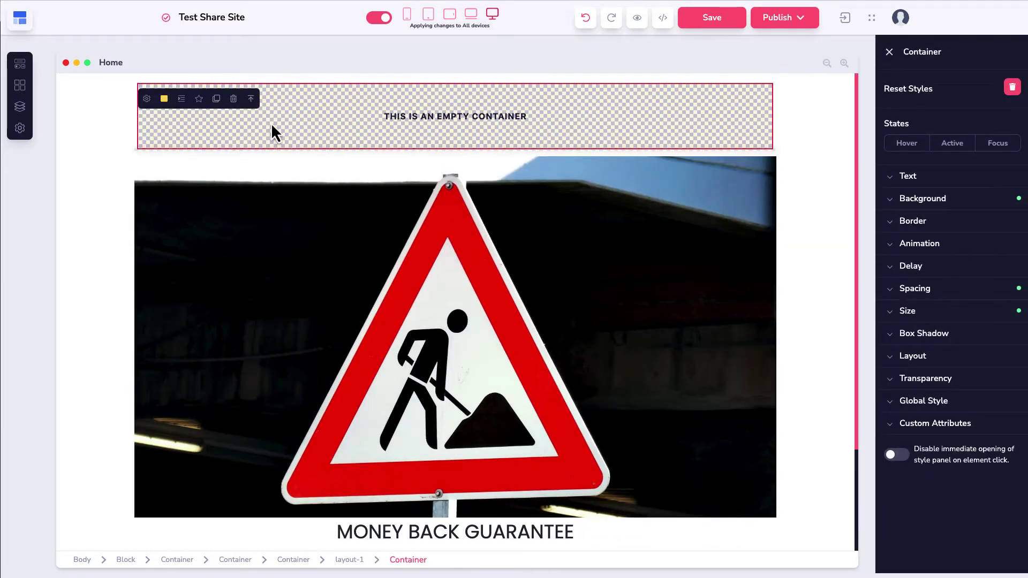
# Step: Select the top empty container's parent layout-1 and drag it below the image, above MONEY BACK GUARANTEE
pyautogui.click(250, 101)
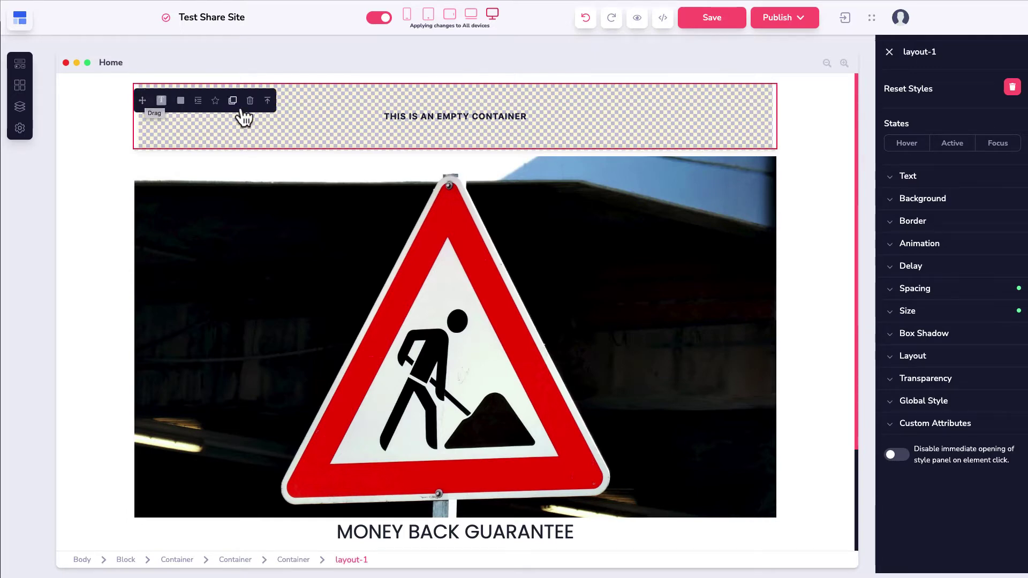
pyautogui.click(268, 102)
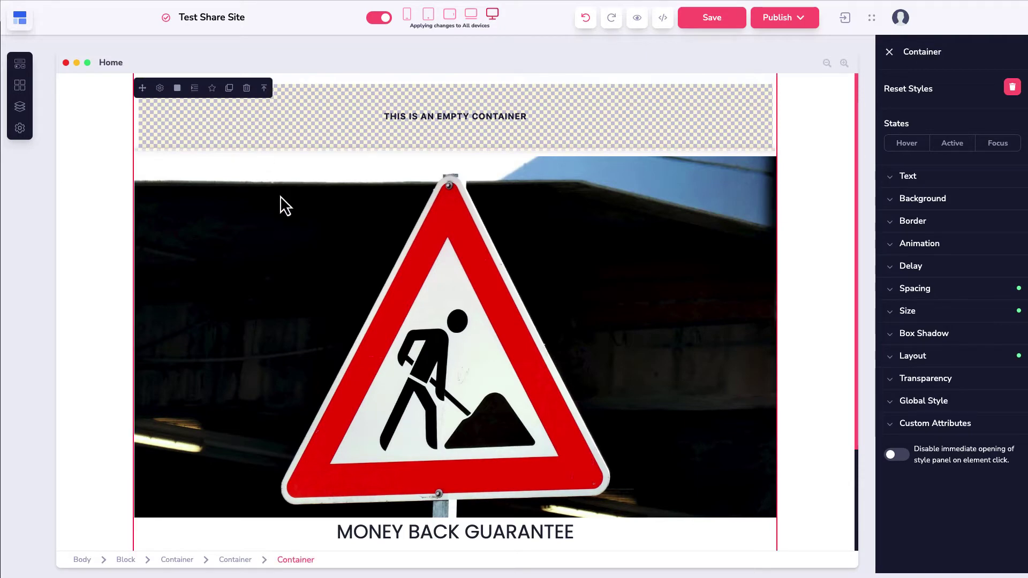
pyautogui.scroll(-3, 754, 246)
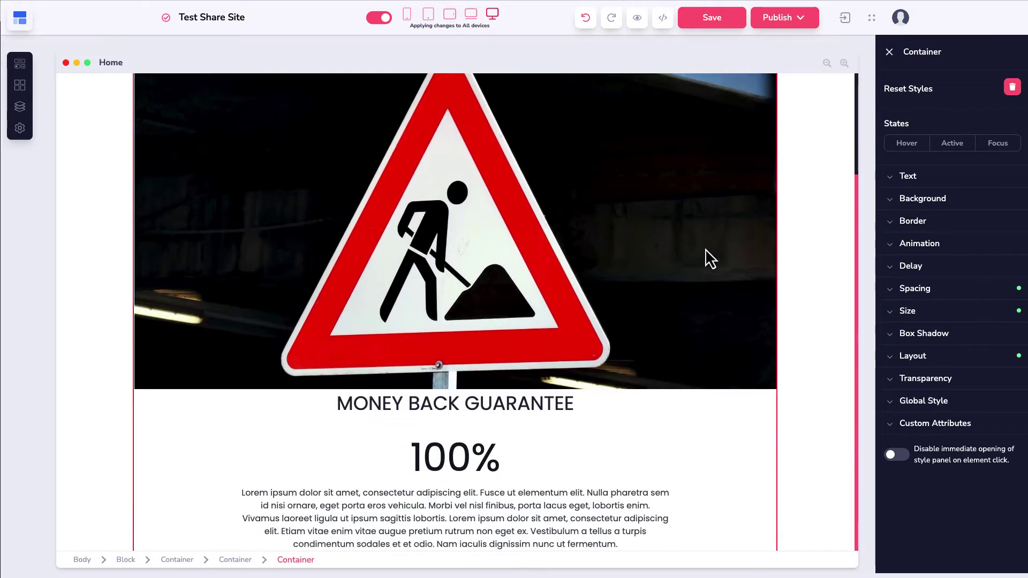
pyautogui.scroll(3, 595, 252)
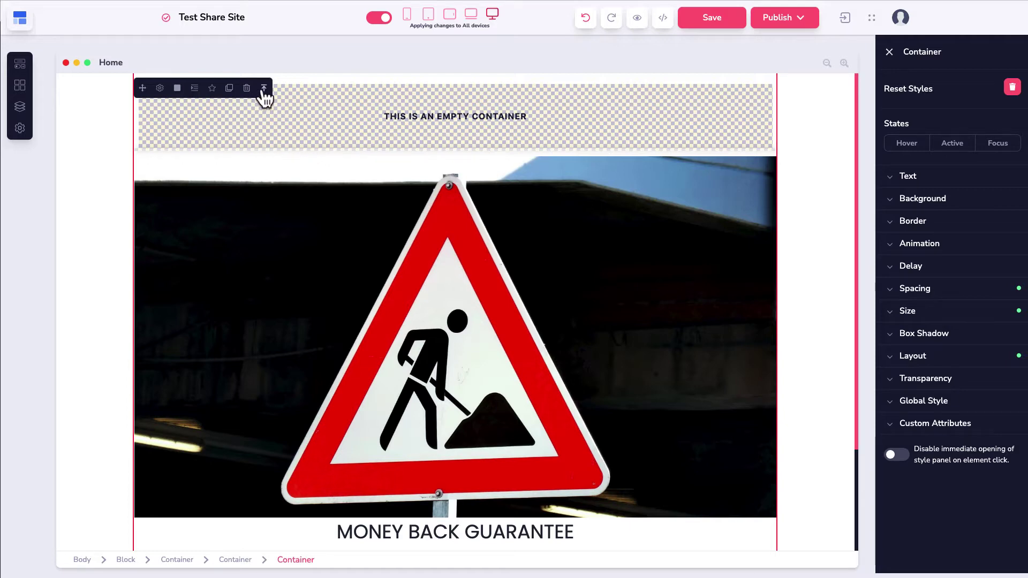
pyautogui.click(264, 126)
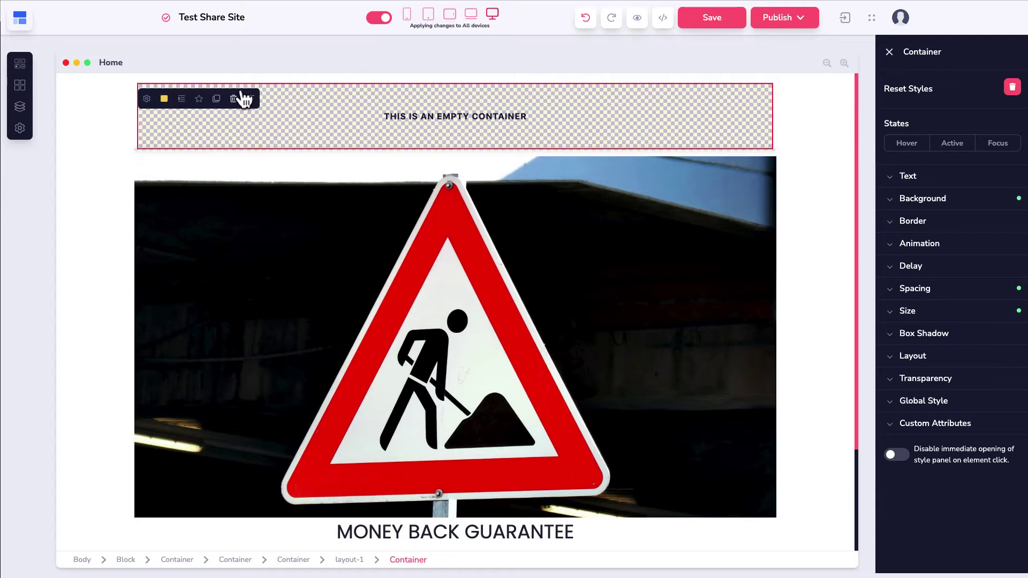
pyautogui.click(250, 100)
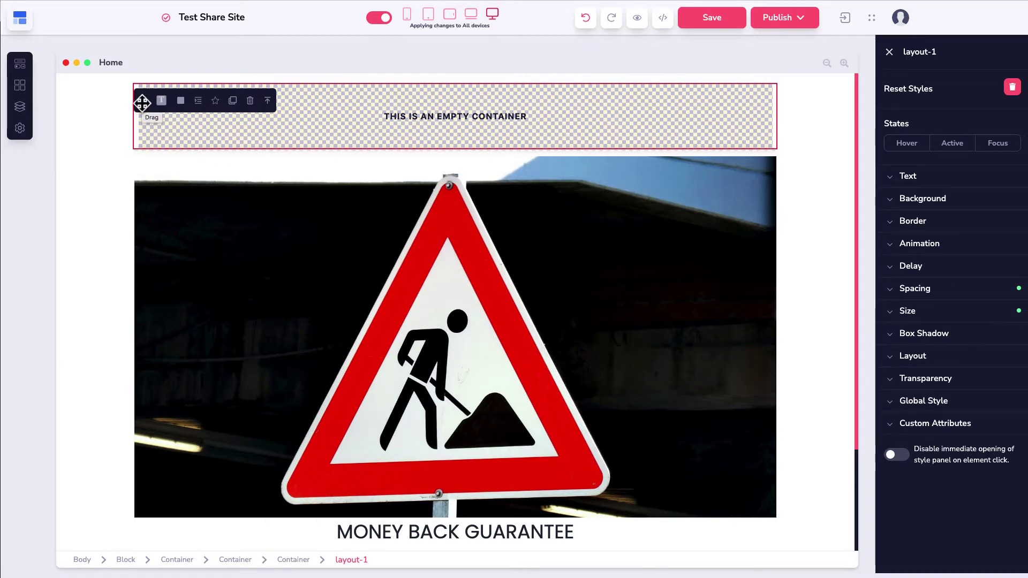
pyautogui.moveTo(142, 101); pyautogui.dragTo(483, 387)
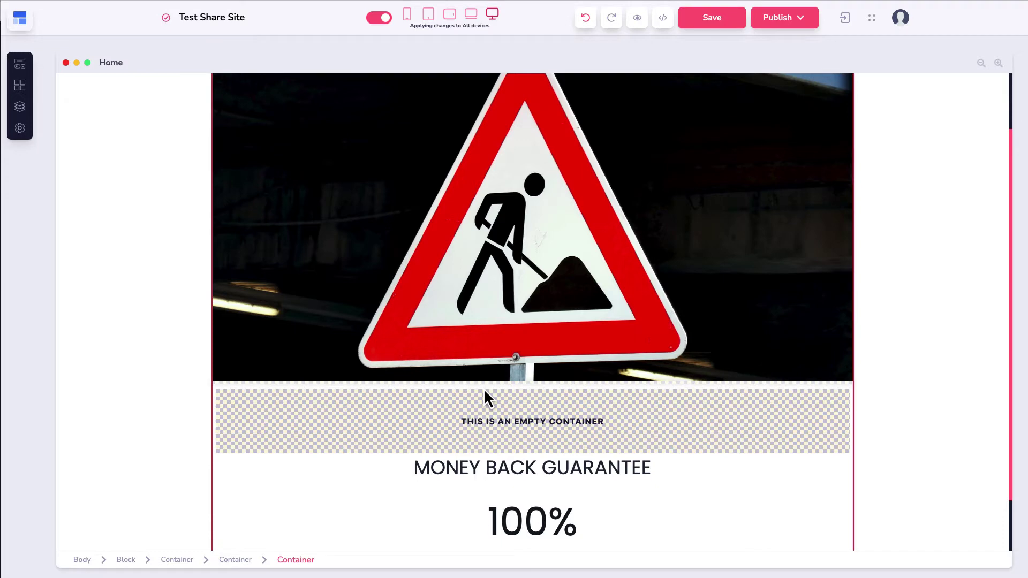
# Step: Inspect the moved empty container's style settings, then undo its move
pyautogui.click(407, 430)
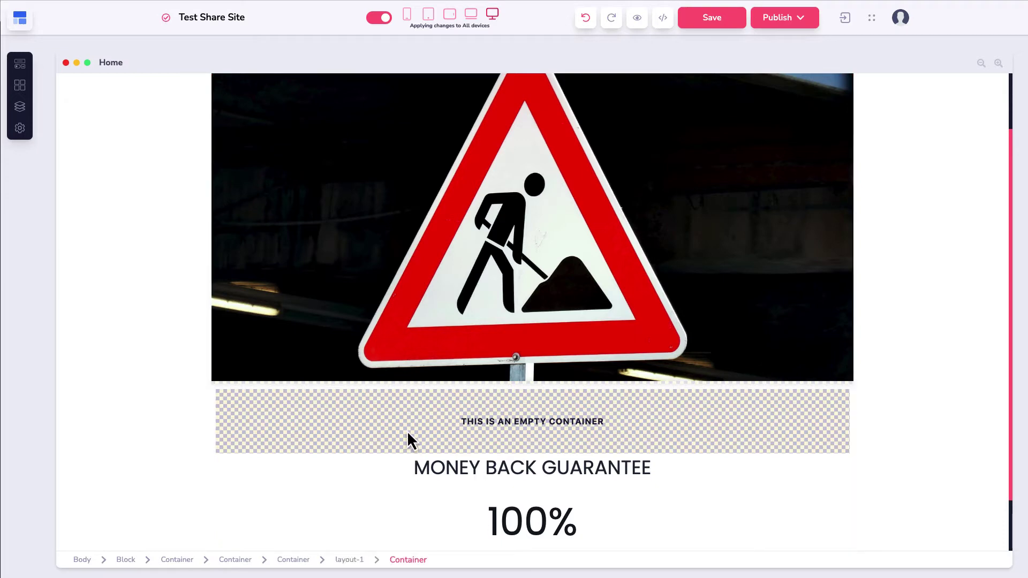
pyautogui.click(407, 430)
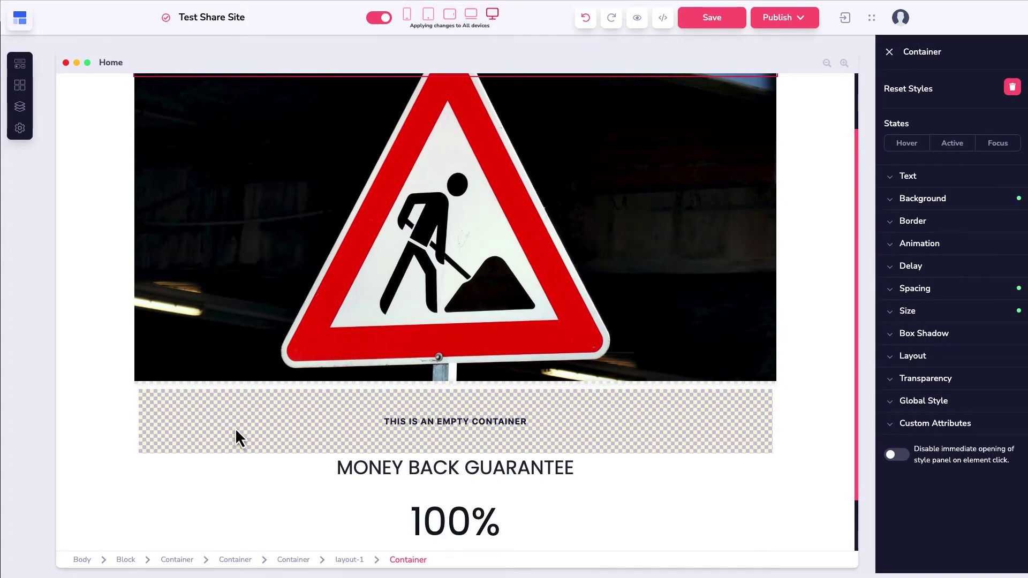
pyautogui.scroll(2, 236, 428)
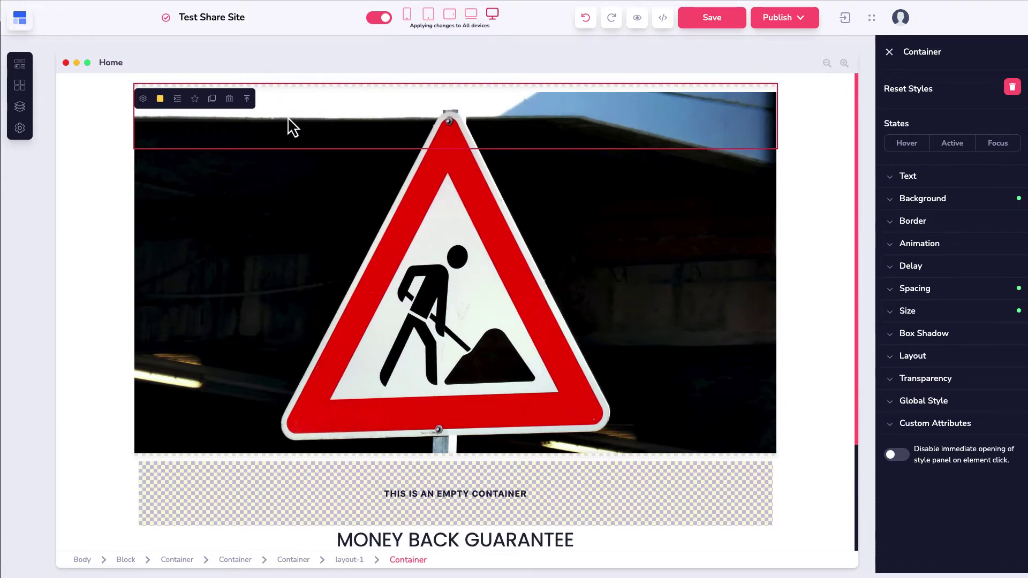
pyautogui.scroll(-2, 327, 210)
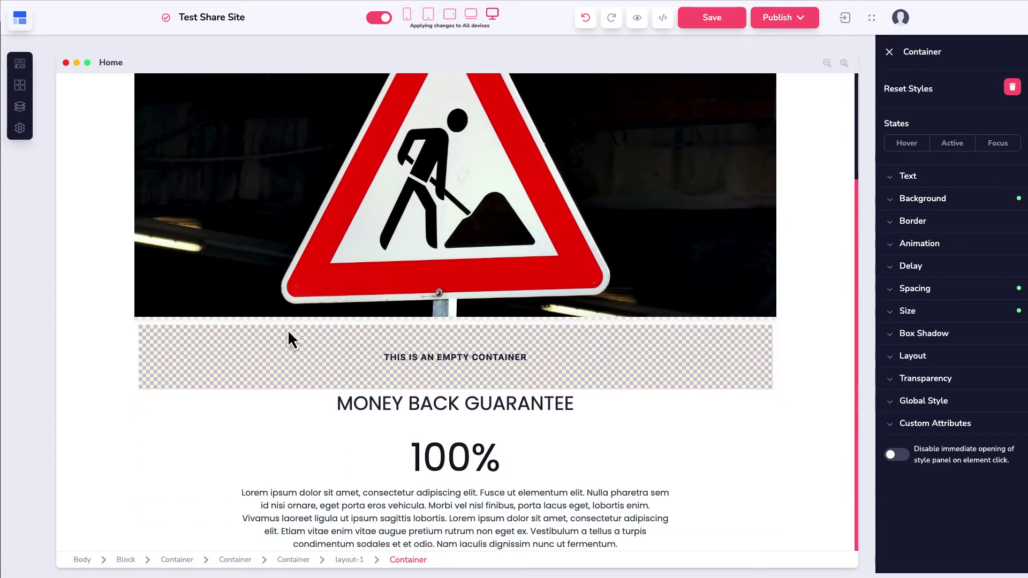
pyautogui.scroll(2, 288, 329)
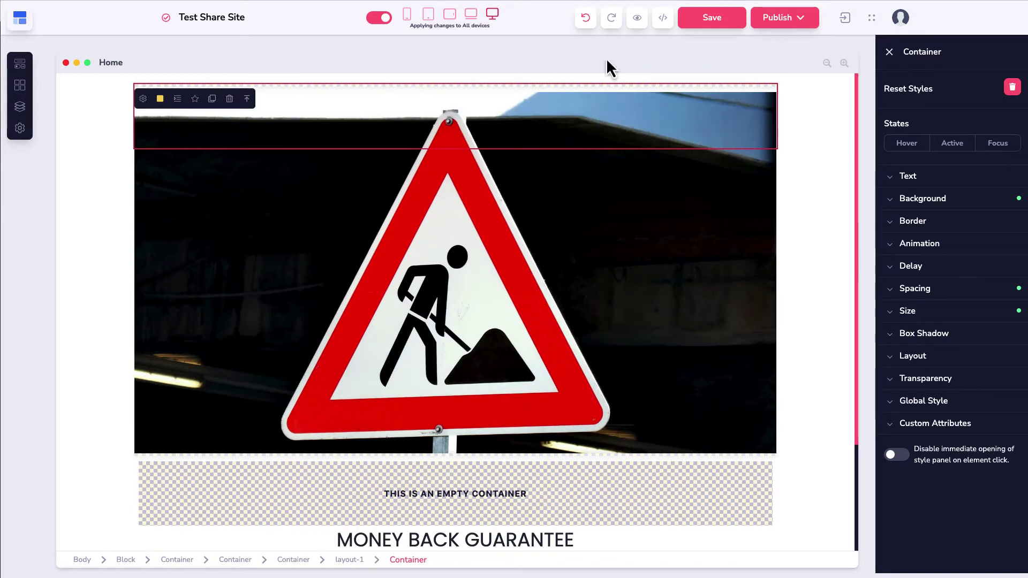
pyautogui.click(587, 21)
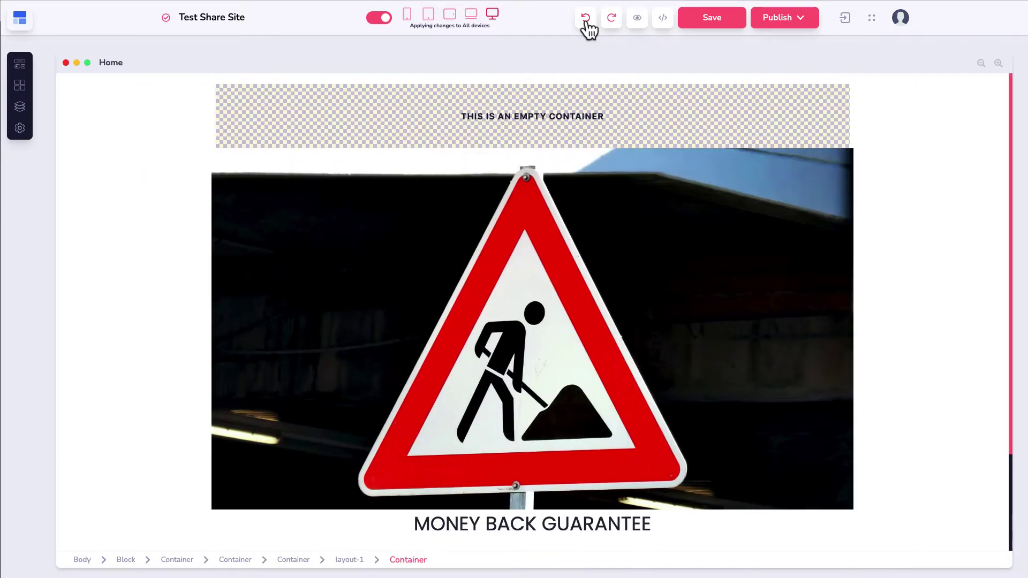
# Step: Move the top empty container's layout to below the MONEY BACK GUARANTEE heading
pyautogui.click(313, 112)
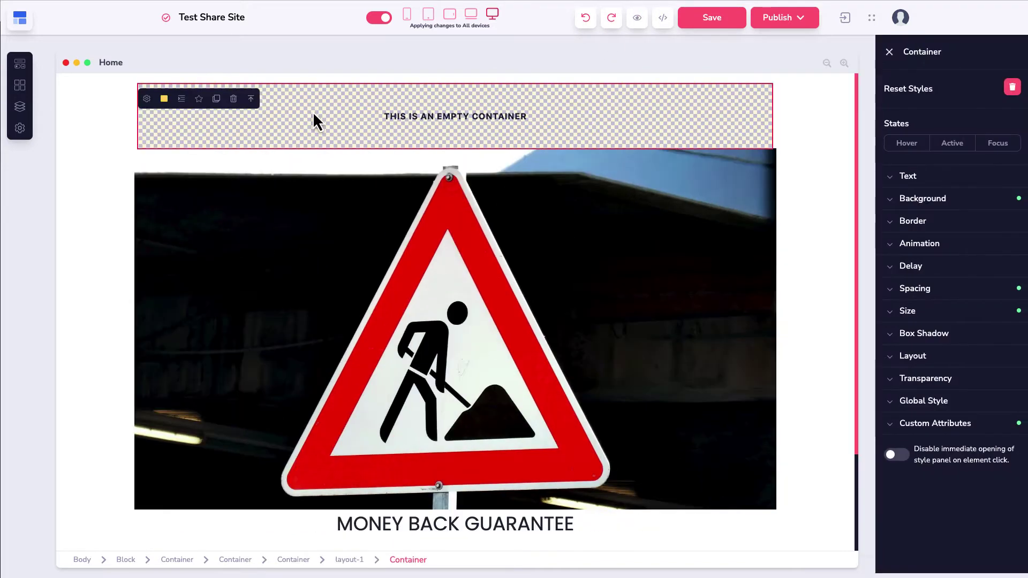
pyautogui.click(252, 100)
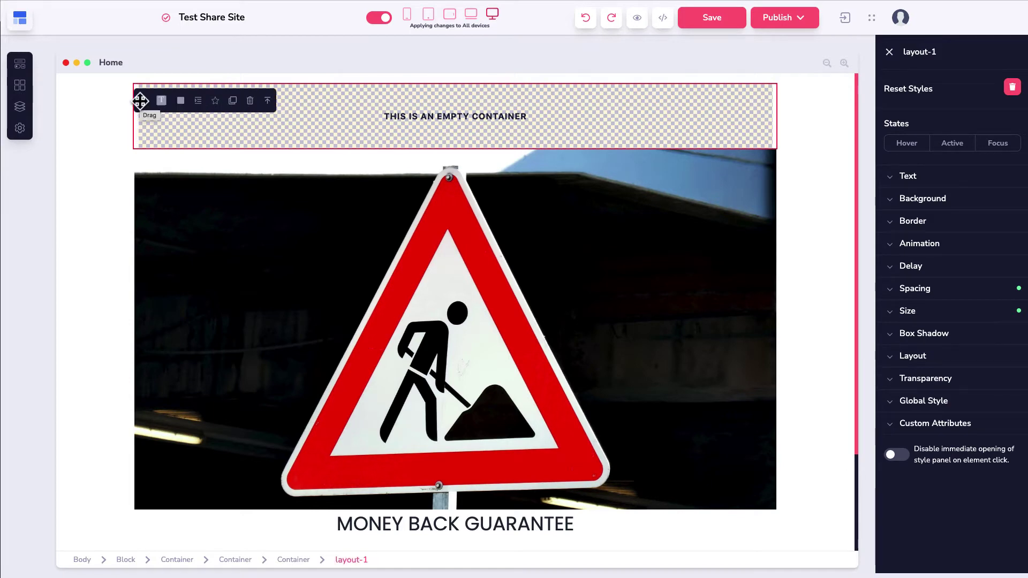
pyautogui.moveTo(140, 101); pyautogui.dragTo(486, 487)
pyautogui.click(432, 487)
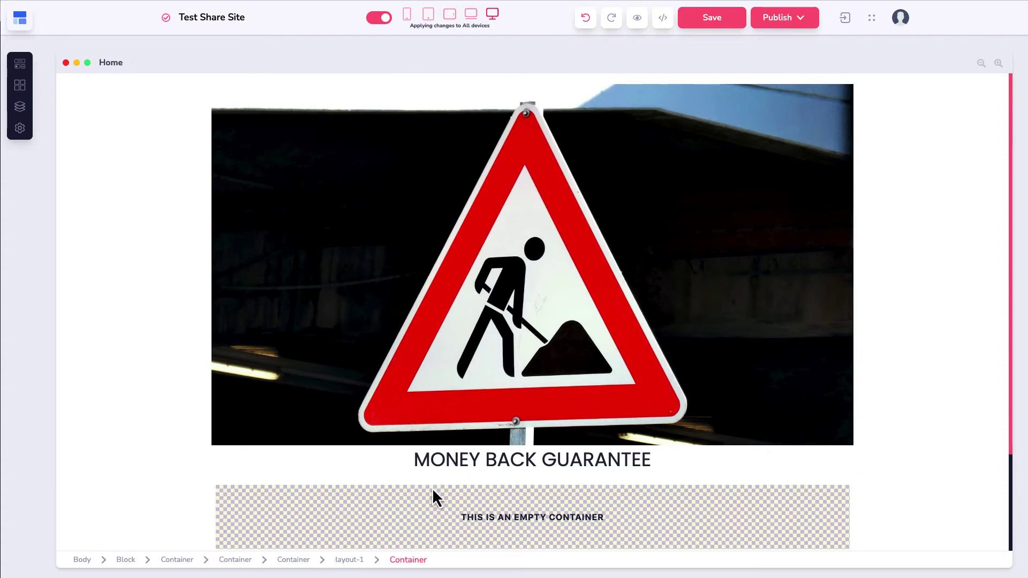
pyautogui.scroll(-2, 432, 487)
pyautogui.scroll(2, 433, 491)
# Step: Open the empty container's style settings and select its parent layout-1 section
pyautogui.click(441, 107)
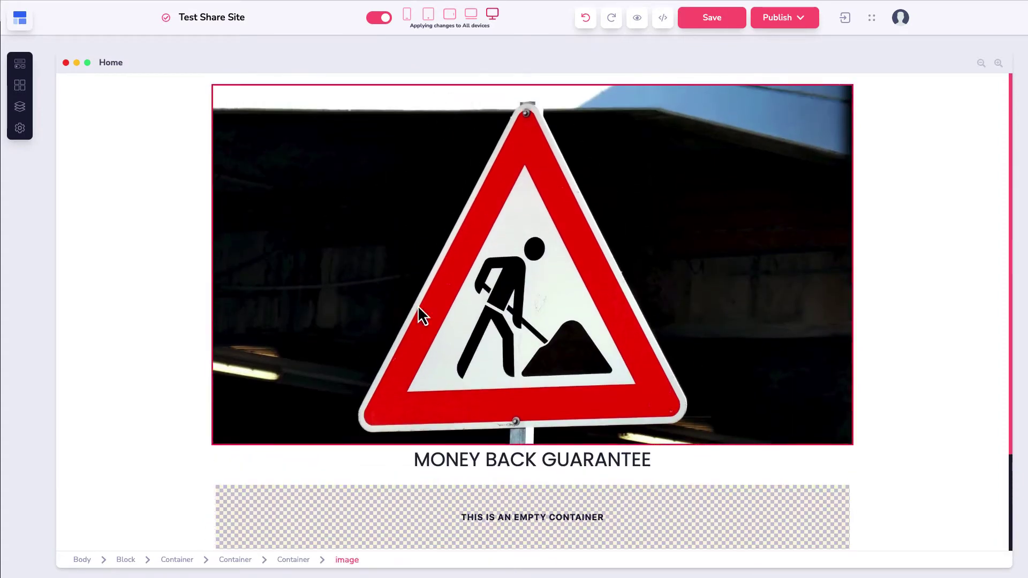
pyautogui.scroll(-2, 440, 350)
pyautogui.click(409, 406)
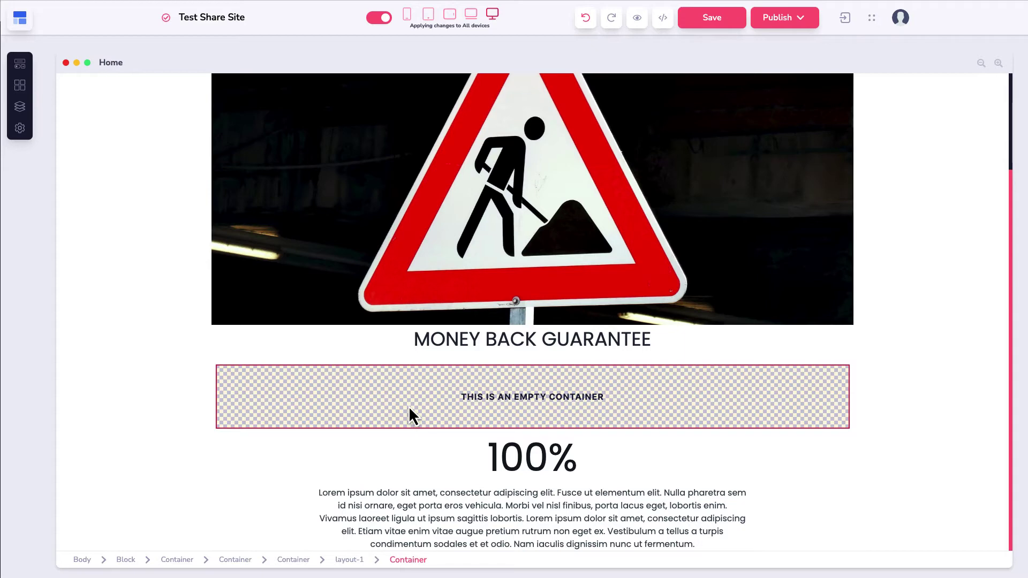
pyautogui.click(336, 393)
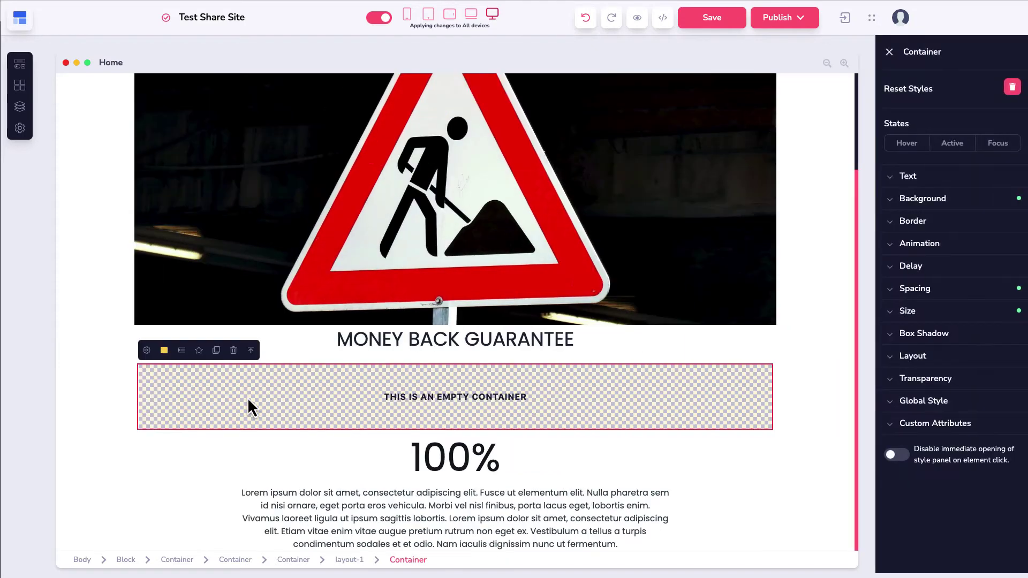
pyautogui.click(251, 351)
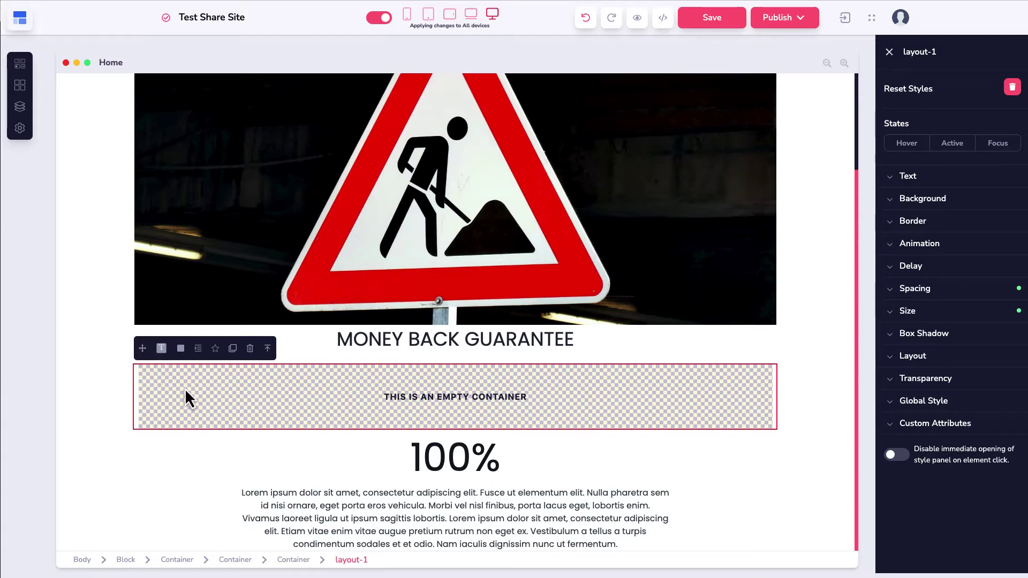
# Step: Check Page Backups in Page Settings, close the panel, and undo to remove the empty container
pyautogui.click(20, 128)
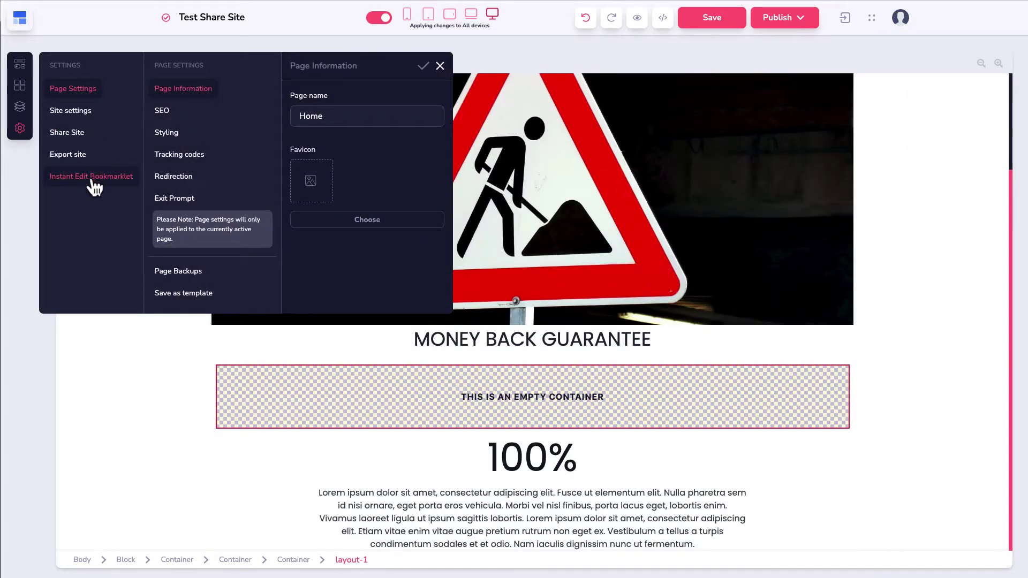
pyautogui.click(192, 280)
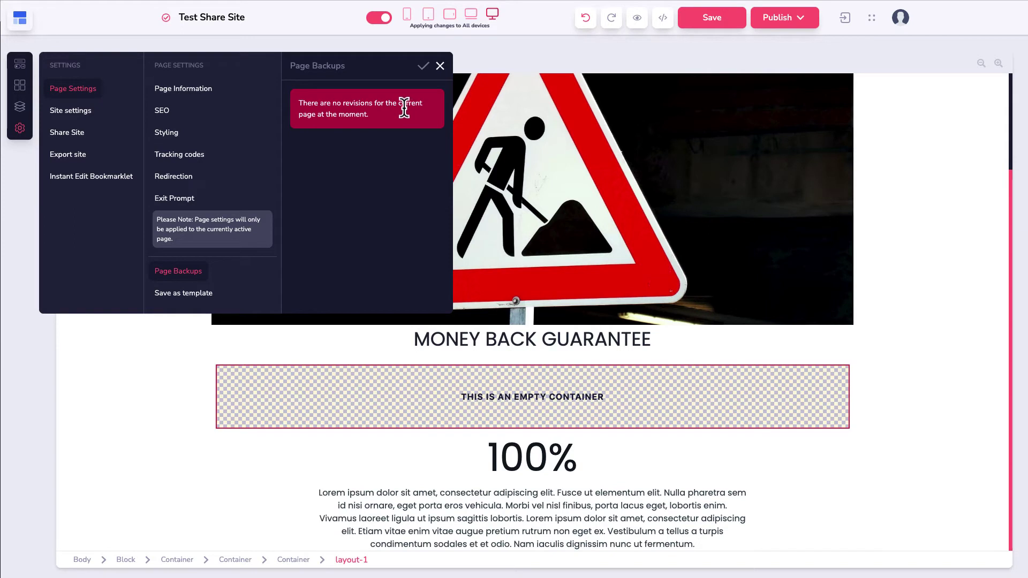
pyautogui.click(440, 66)
pyautogui.click(586, 20)
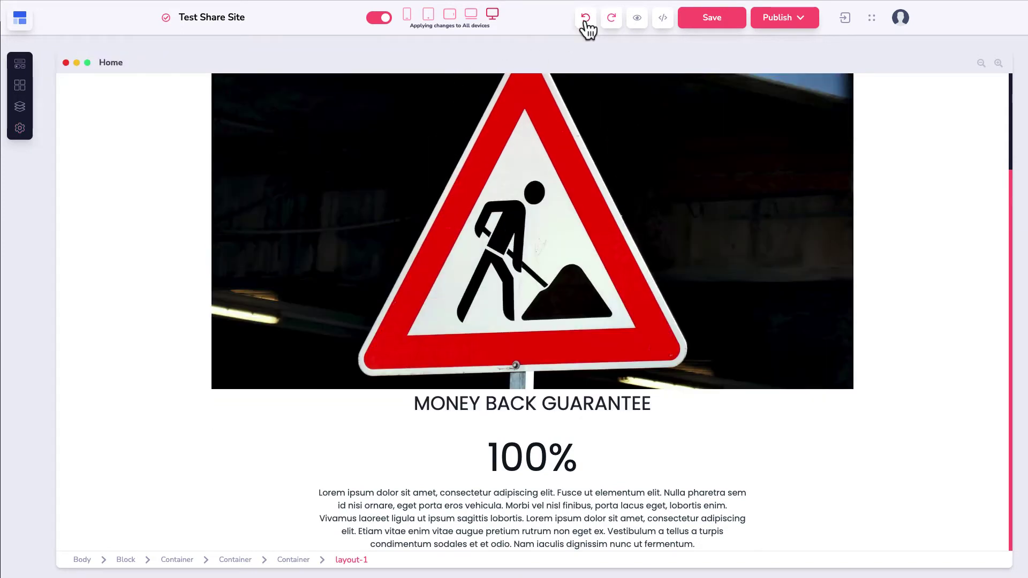
# Step: Undo three more edits until the yellow Thirty Minute Marketing banner returns below 100%
pyautogui.click(586, 20)
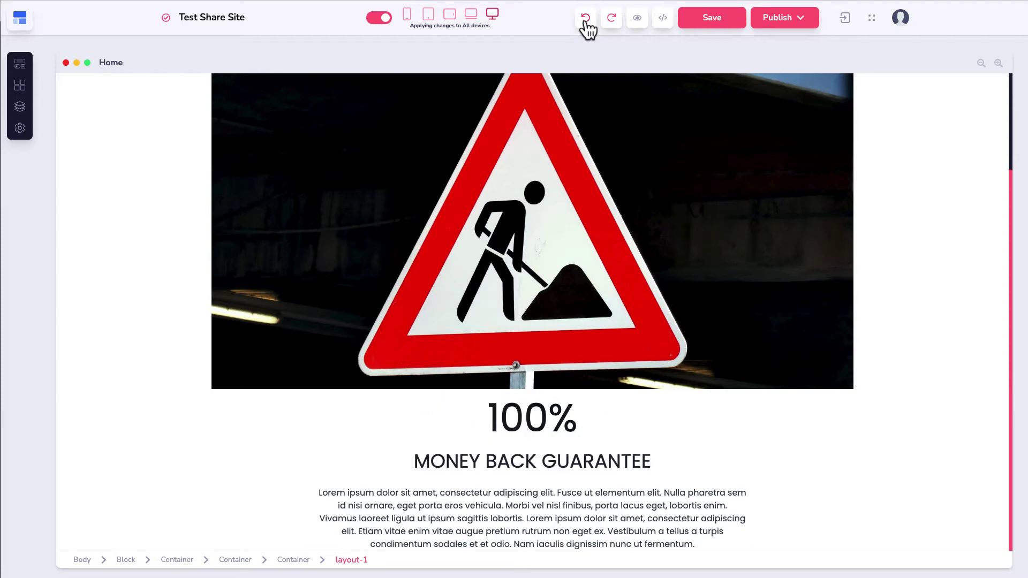
pyautogui.click(586, 19)
pyautogui.click(552, 80)
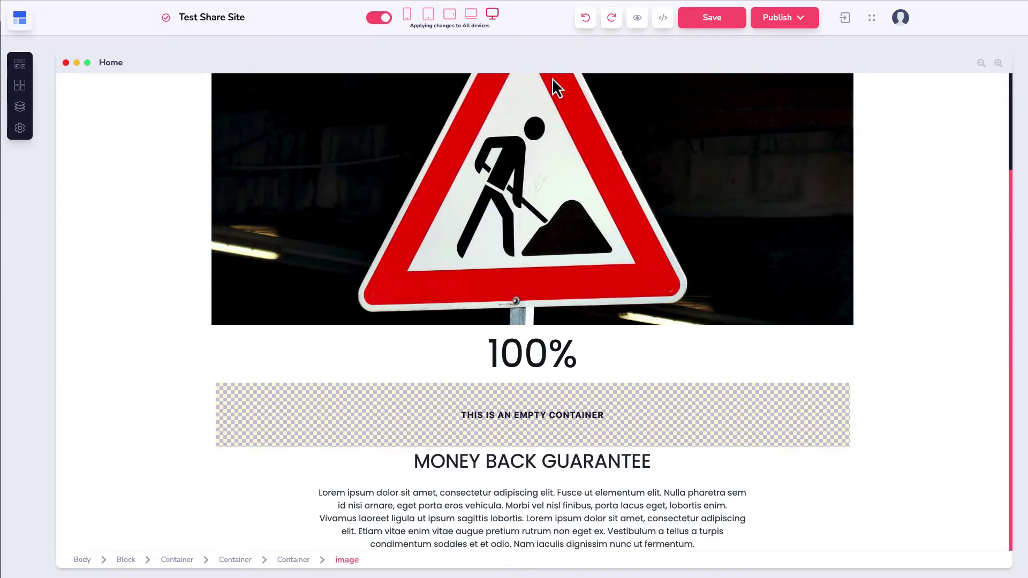
pyautogui.click(586, 19)
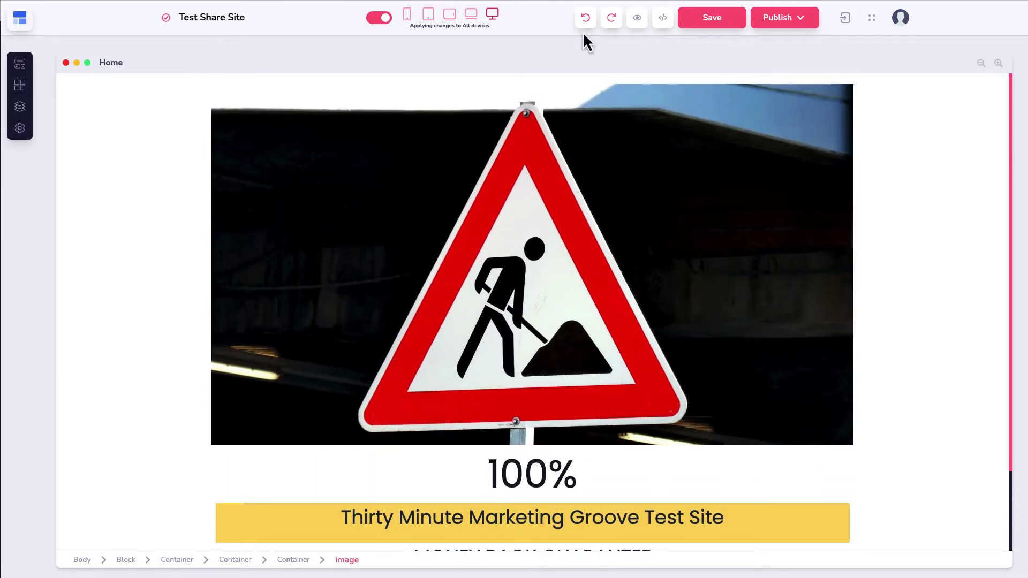
pyautogui.scroll(-2, 562, 268)
pyautogui.click(417, 460)
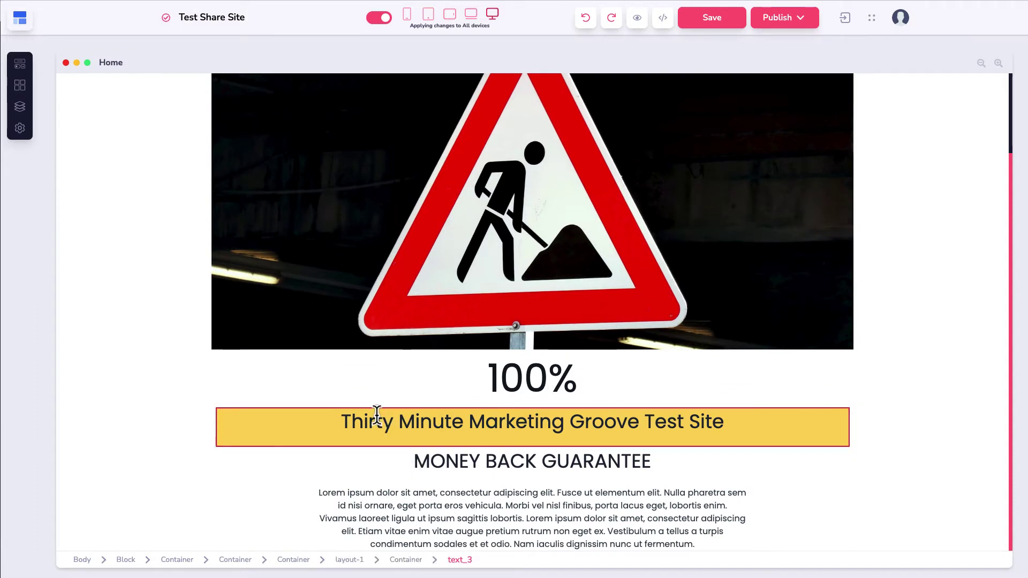
pyautogui.scroll(2, 377, 416)
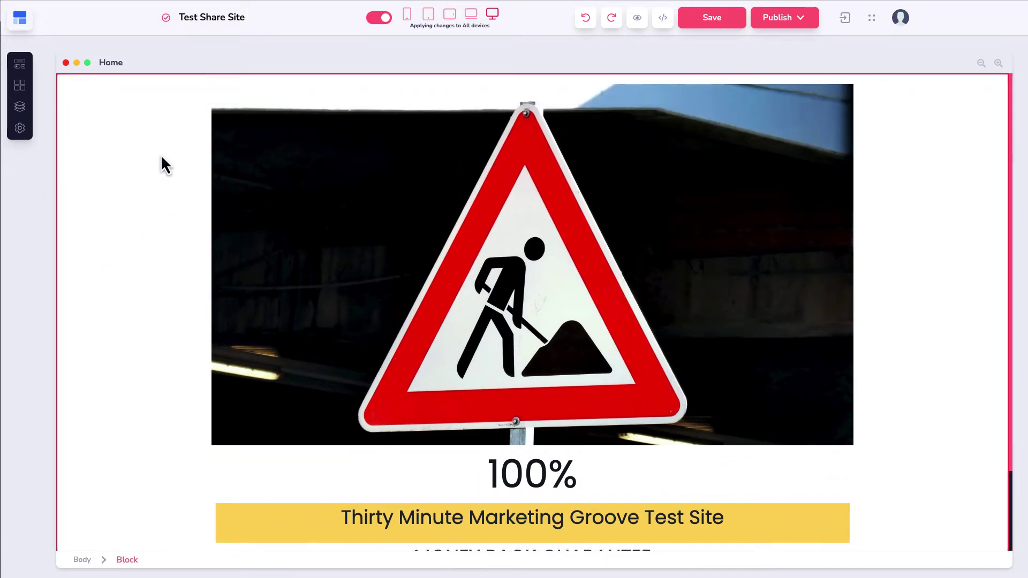
pyautogui.moveTo(252, 16); pyautogui.dragTo(177, 17)
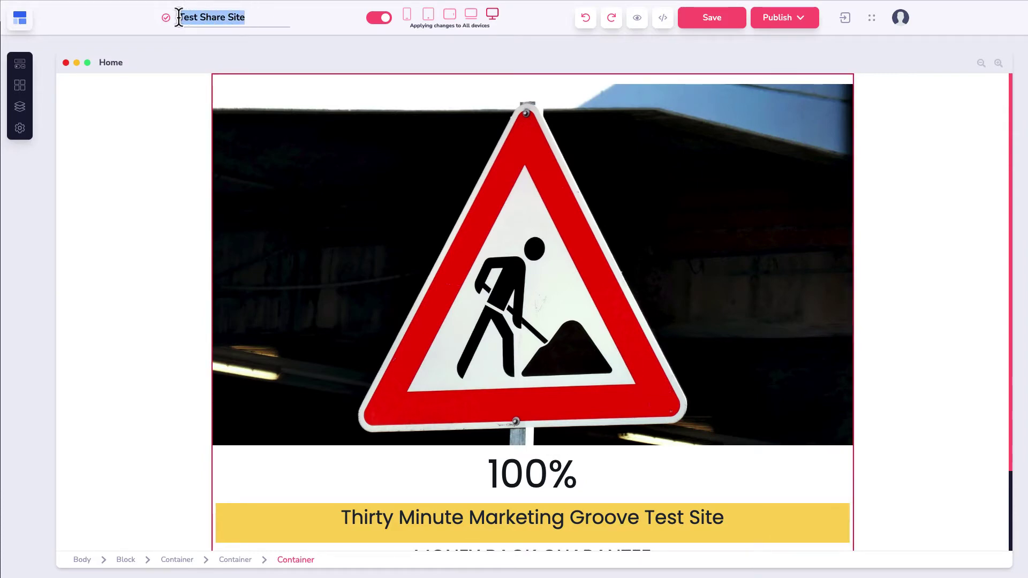
# Step: Leave the site name unchanged and review the Site and Page Information settings
pyautogui.click(259, 26)
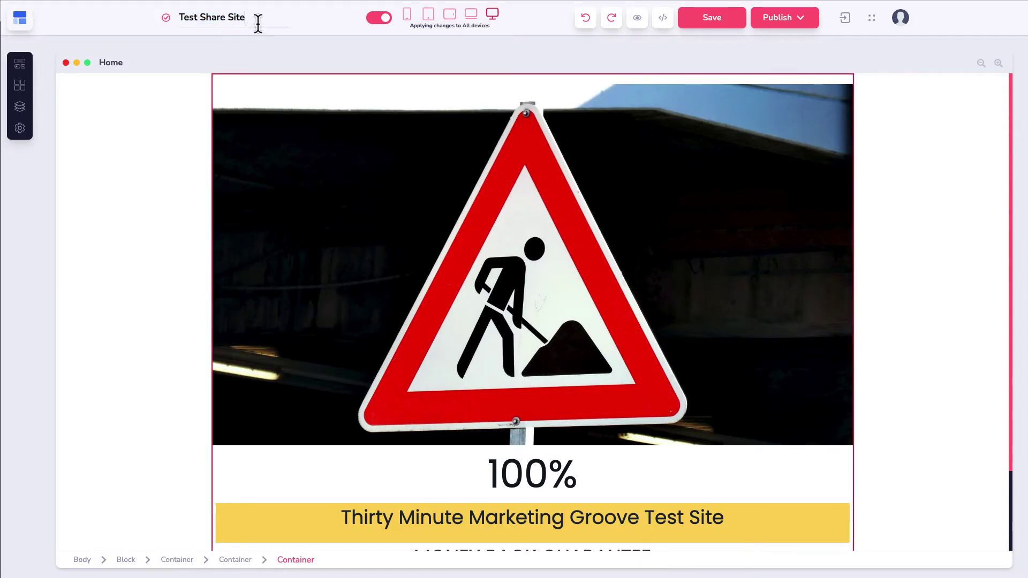
pyautogui.click(21, 130)
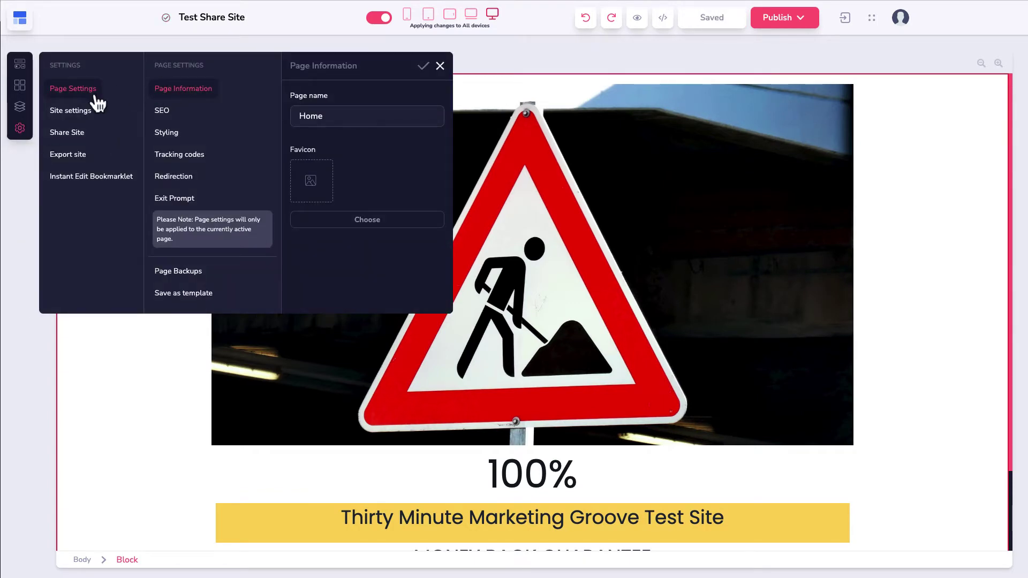
pyautogui.click(85, 118)
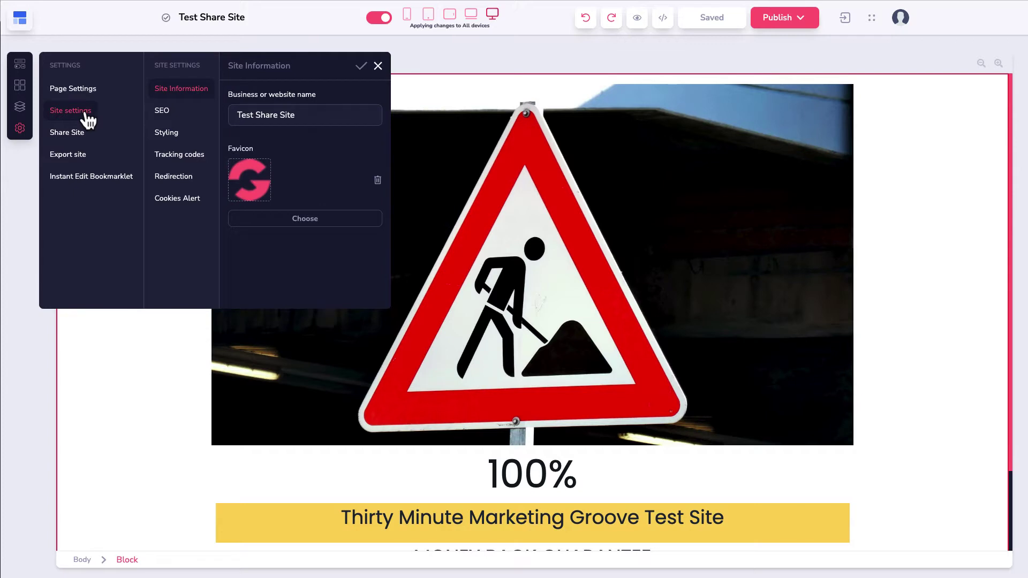
pyautogui.click(75, 89)
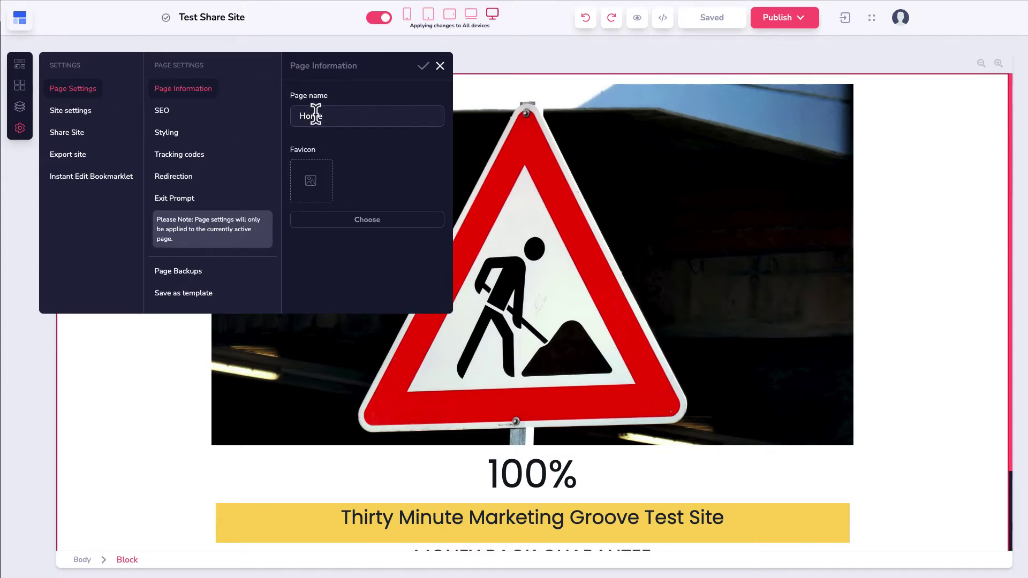
pyautogui.moveTo(328, 118); pyautogui.dragTo(296, 113)
pyautogui.click(440, 66)
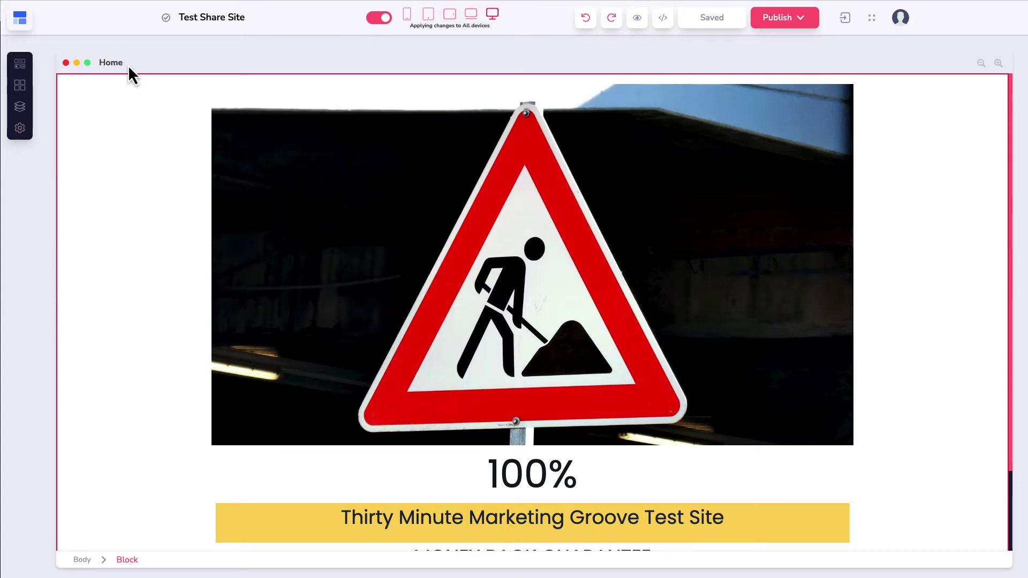
# Step: Rename the page from 'Home' to 'Test Share Site Template' and confirm the change
pyautogui.click(22, 132)
pyautogui.doubleClick(336, 121)
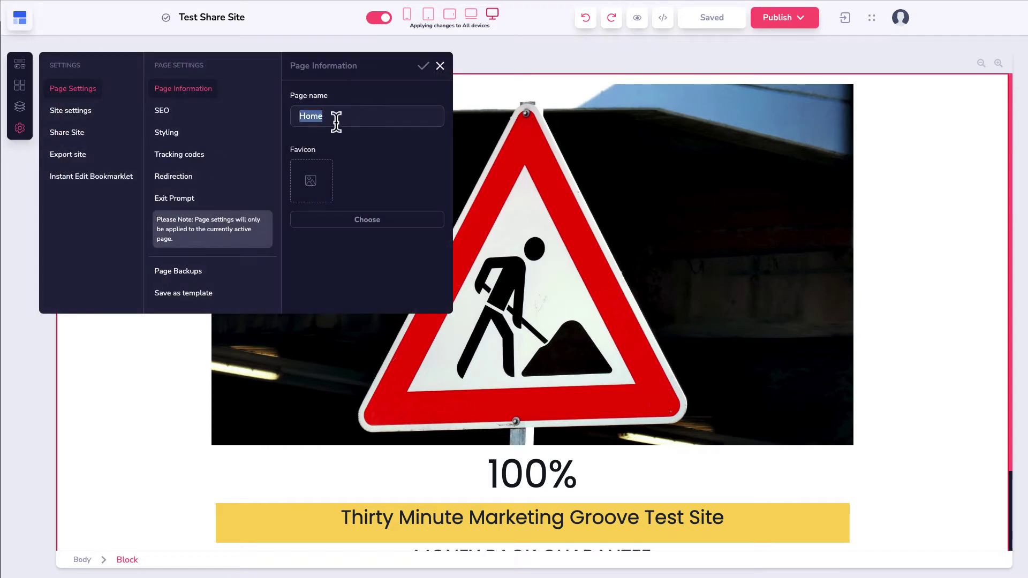
pyautogui.write('RTe')
pyautogui.press('BackSpace')
pyautogui.write('Test Share s')
pyautogui.press('BackSpace')
pyautogui.write('Site Templat')
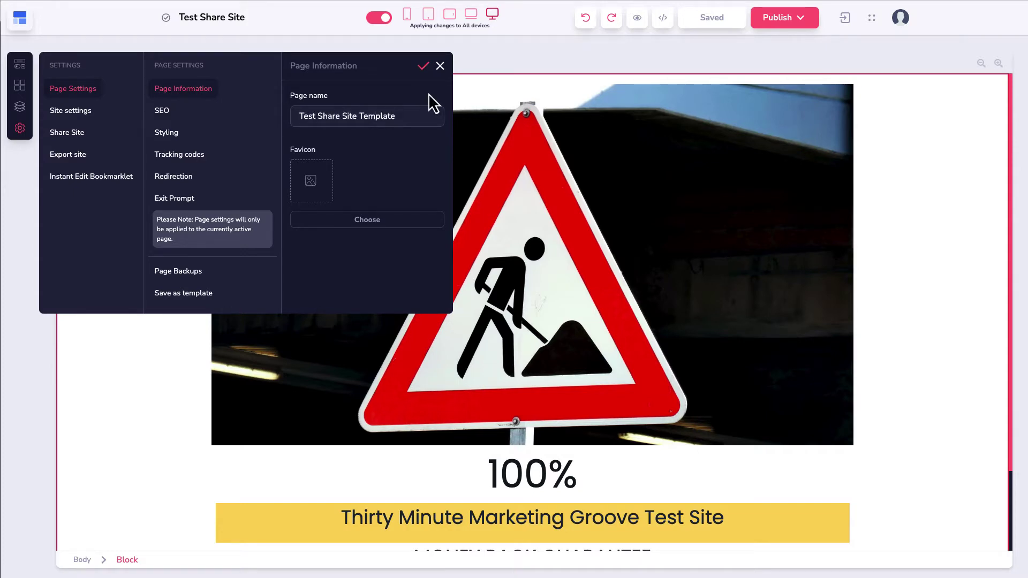
pyautogui.click(424, 66)
pyautogui.click(440, 66)
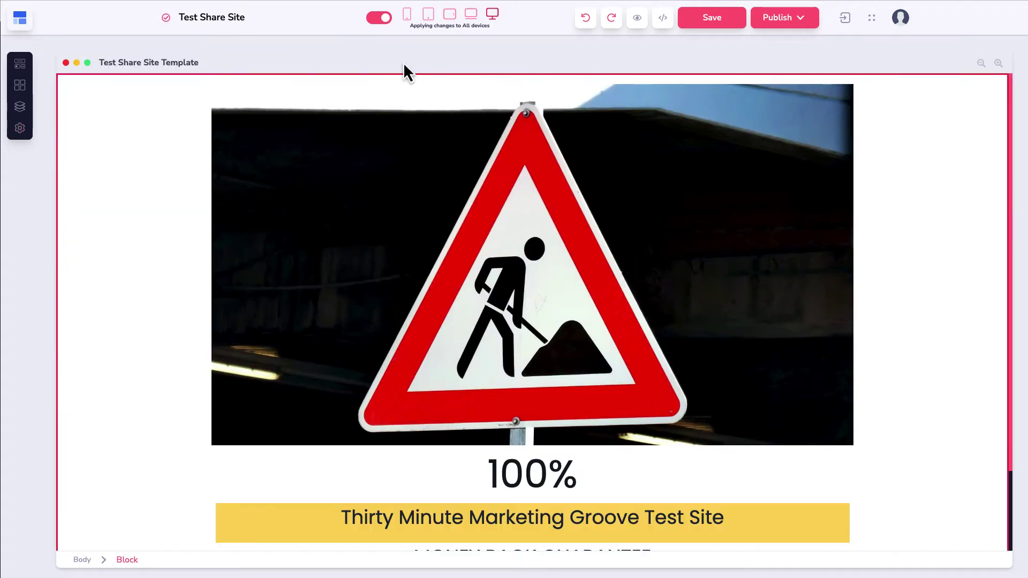
# Step: Check the new page title on the canvas, then view the website pages list
pyautogui.moveTo(207, 66); pyautogui.dragTo(91, 66)
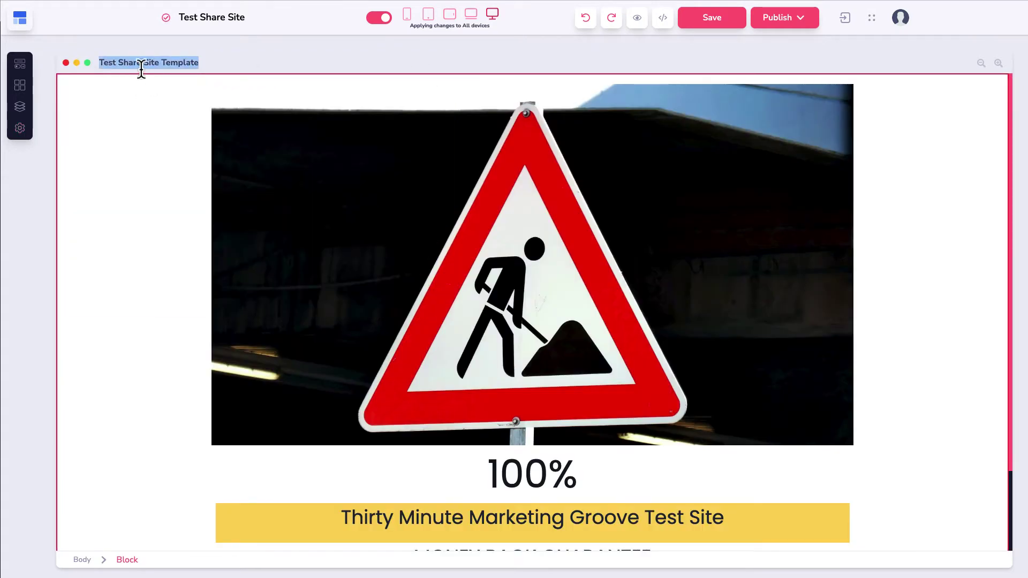
pyautogui.click(220, 78)
pyautogui.click(188, 90)
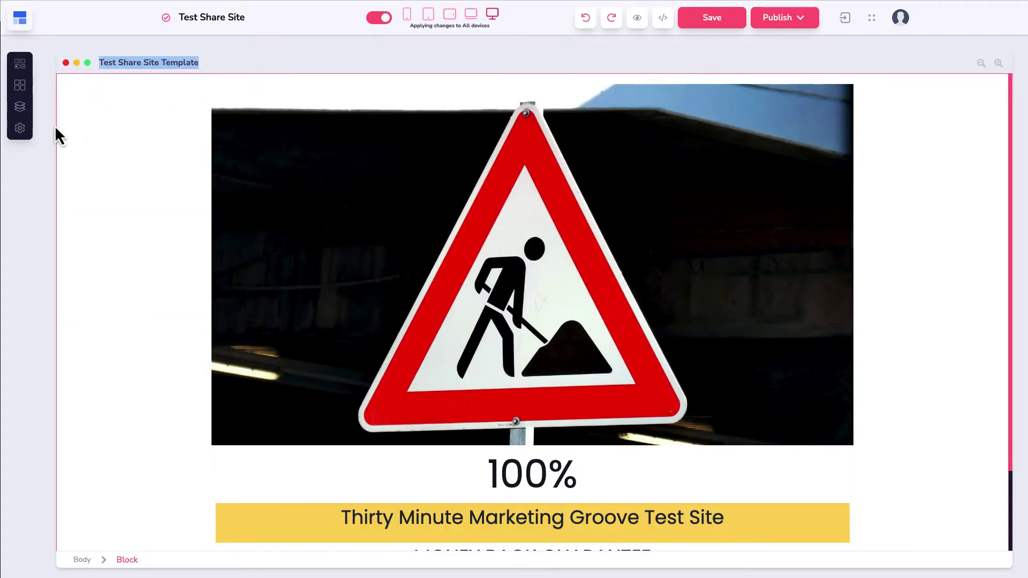
pyautogui.click(20, 107)
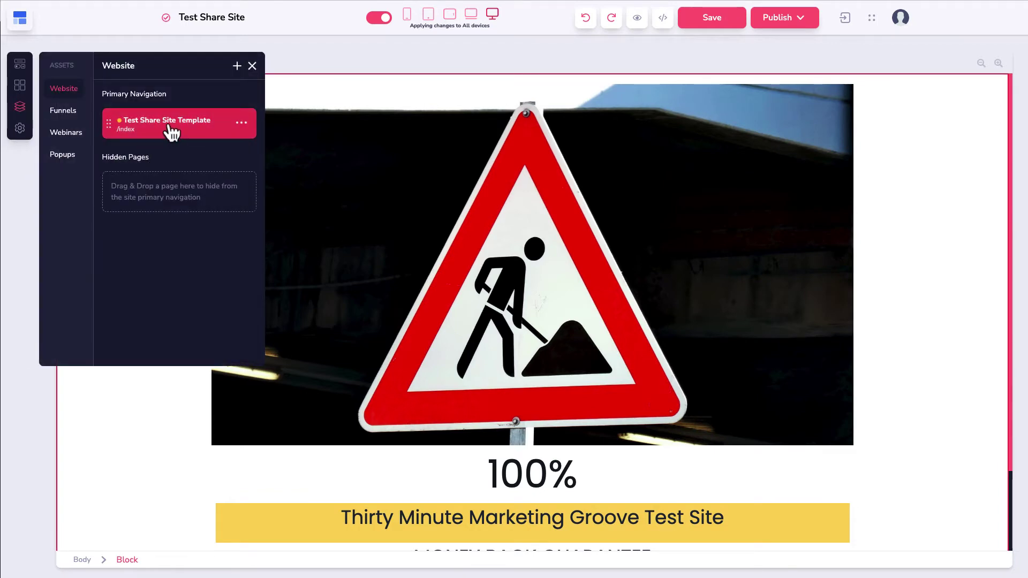
# Step: Generate a new share link under the site's Share Links settings and copy it to the clipboard
pyautogui.click(21, 130)
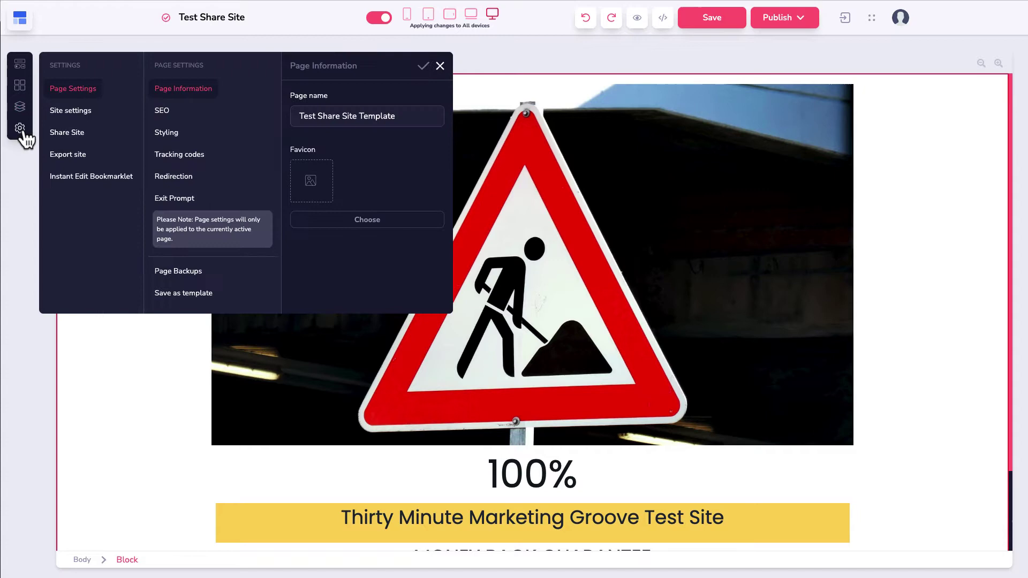
pyautogui.click(74, 110)
pyautogui.click(75, 140)
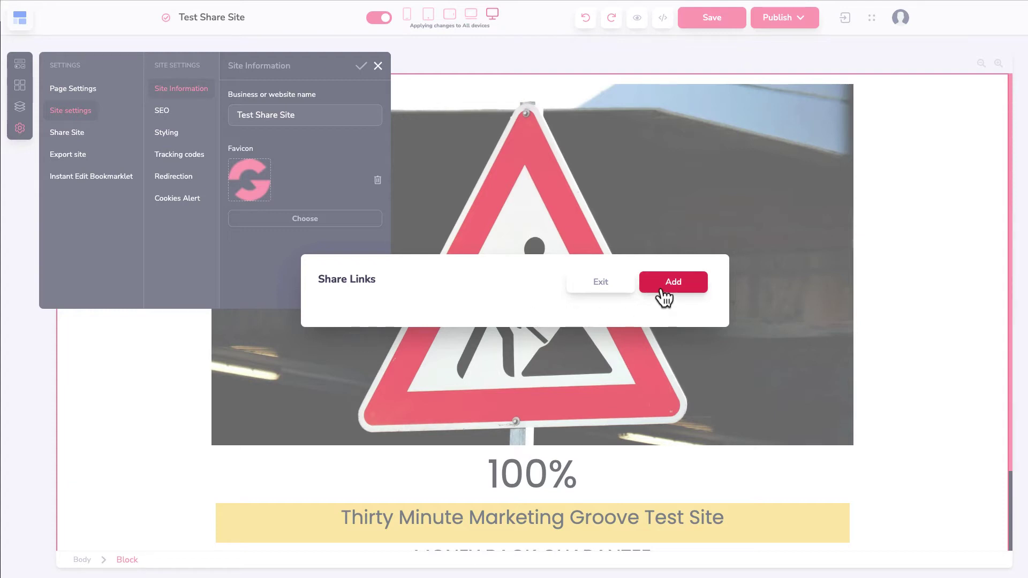
pyautogui.click(661, 287)
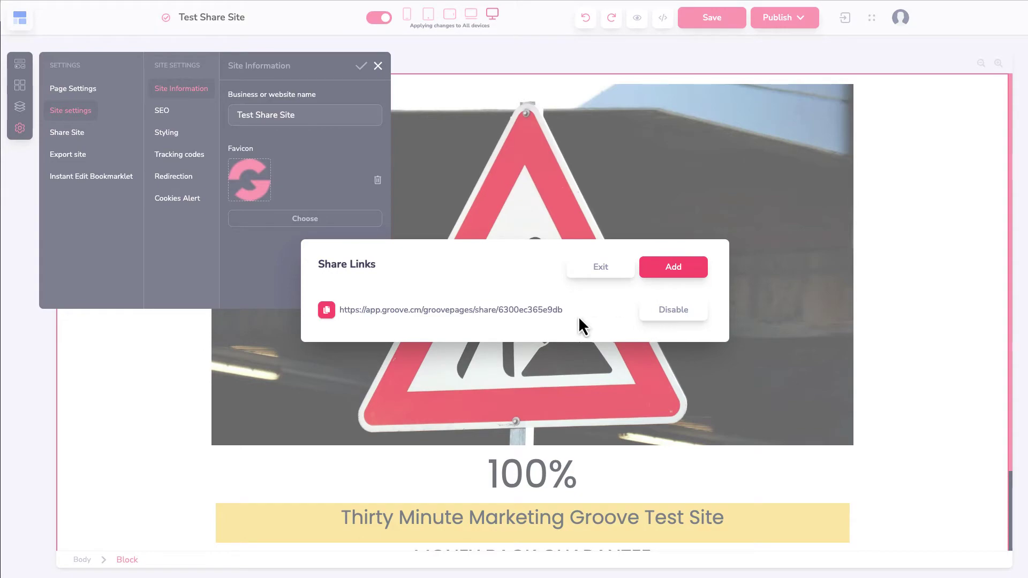
pyautogui.click(327, 318)
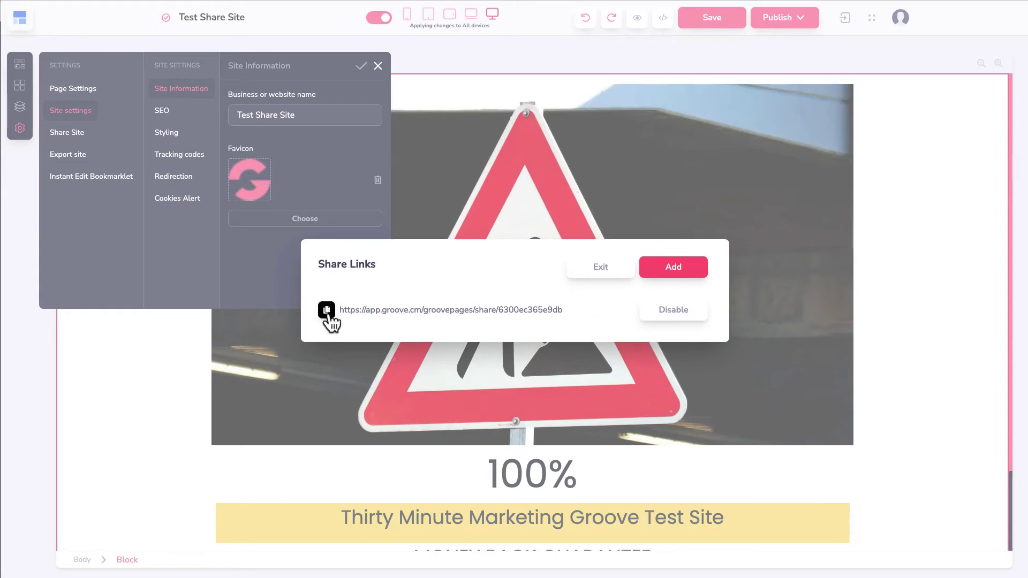
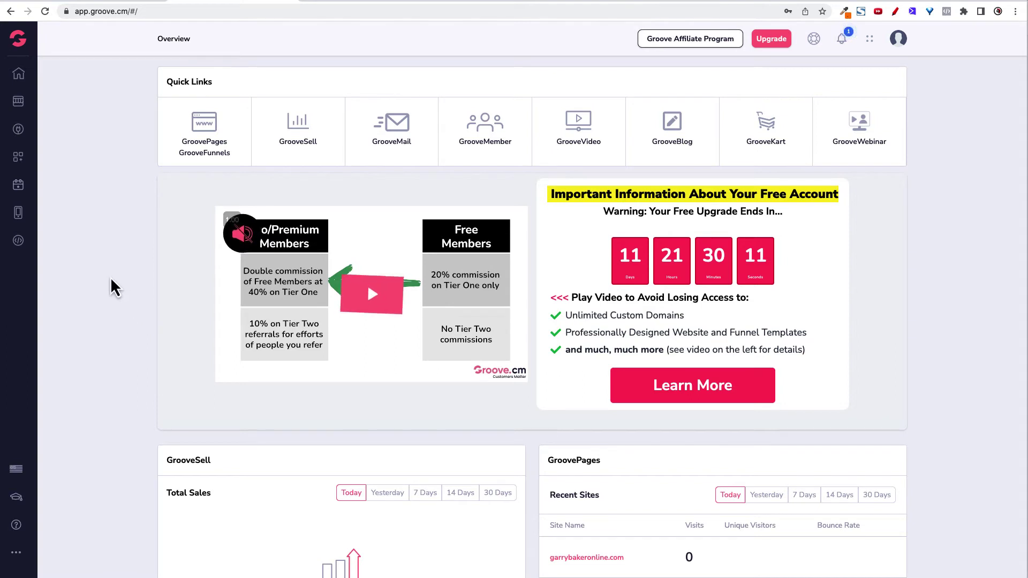
# Step: Load the copied Test Share Site share link so it opens in the Groove.cm builder
pyautogui.click(160, 11)
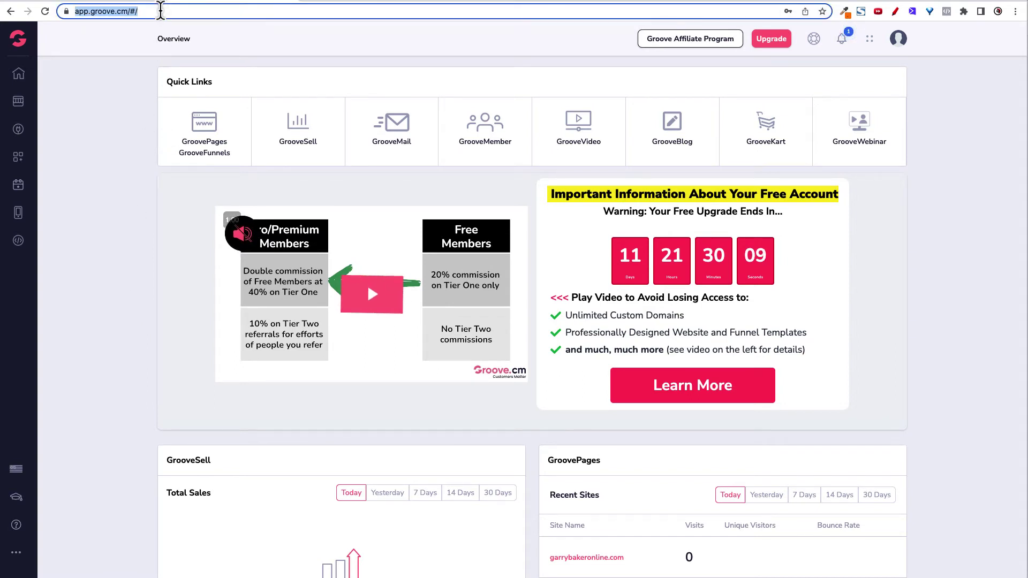
pyautogui.write('https://app.groove.cm/groovepages/share/6300ec365e9db')
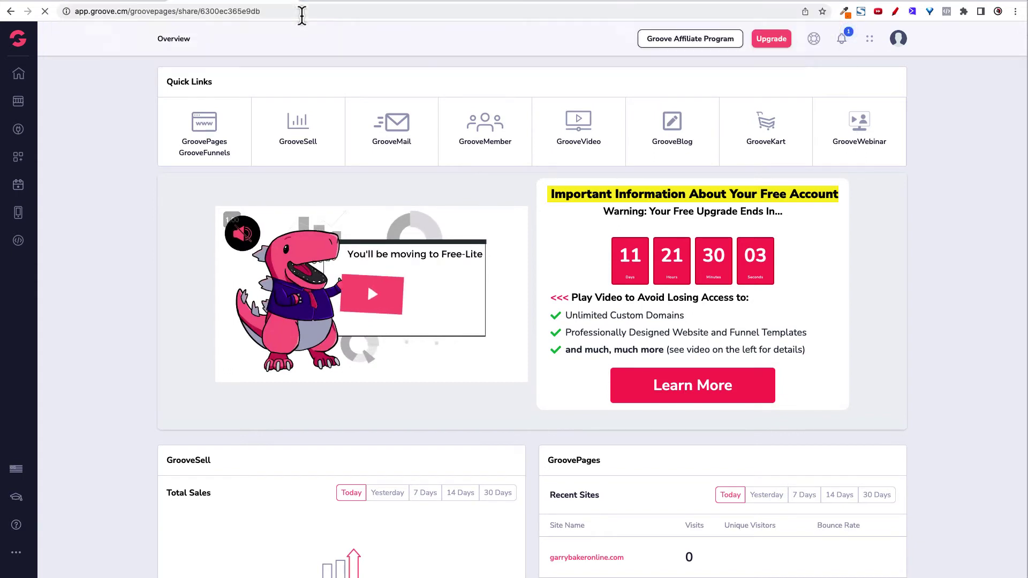
pyautogui.press('Return')
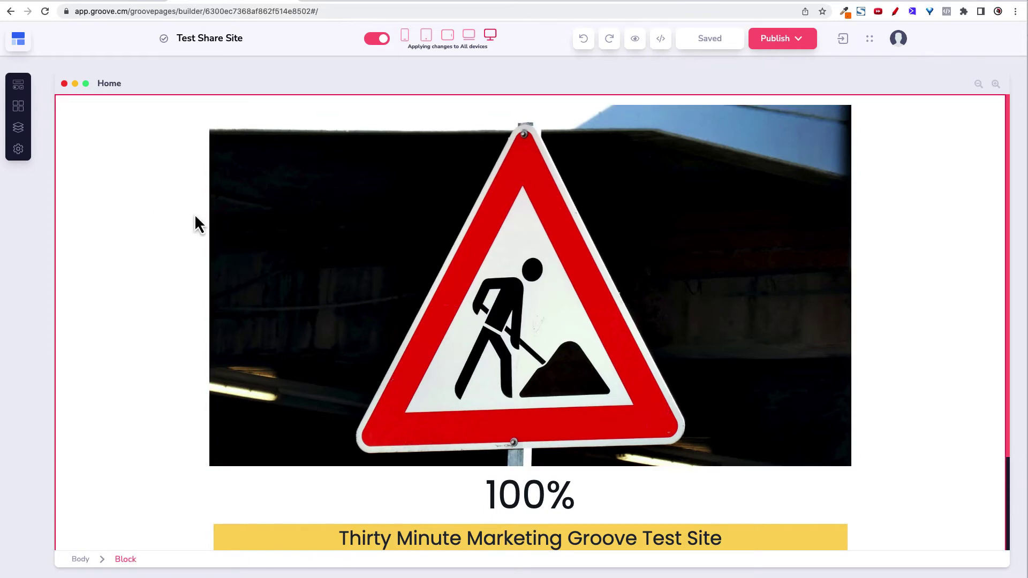
pyautogui.click(300, 213)
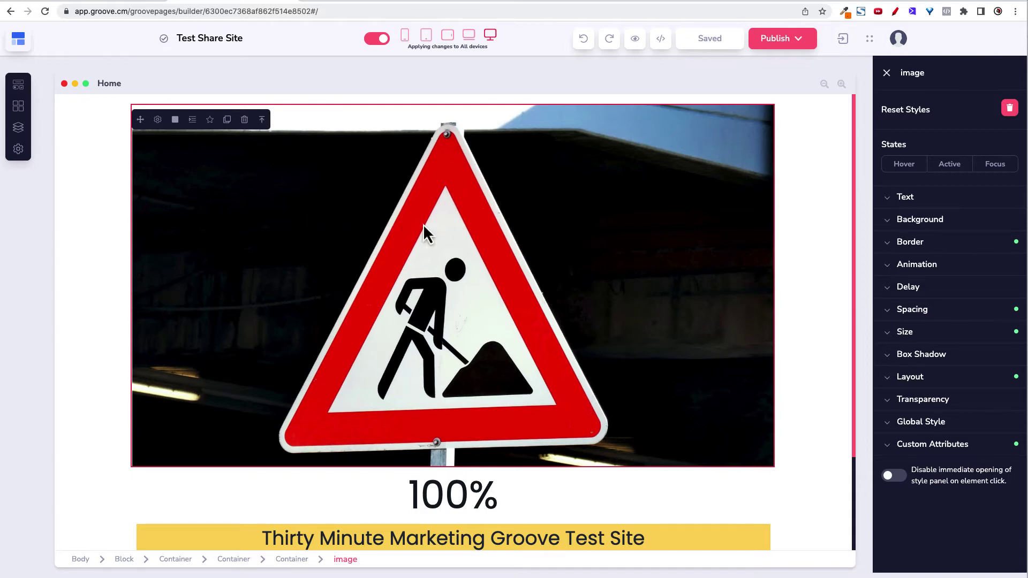
pyautogui.click(157, 120)
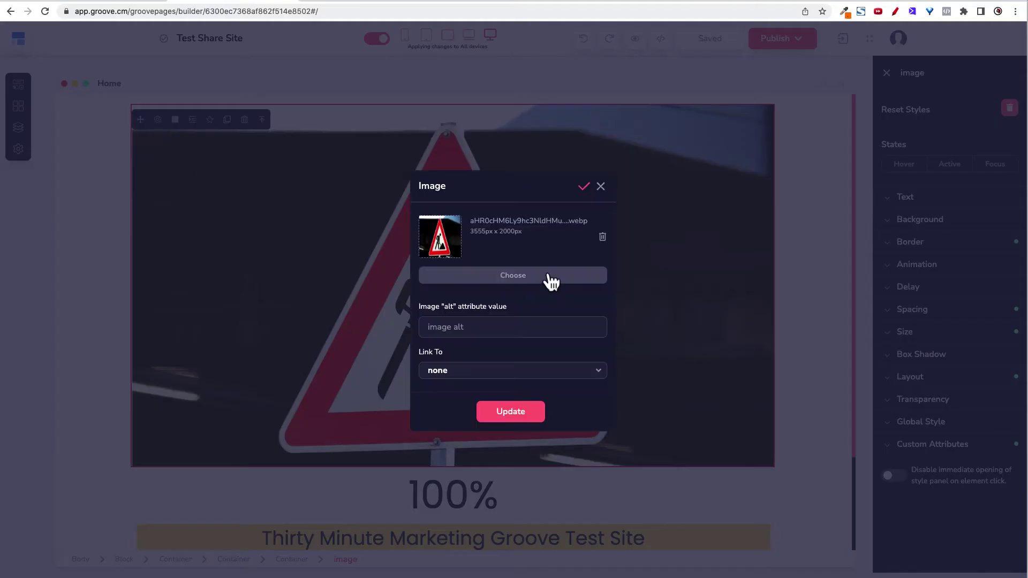
pyautogui.click(529, 277)
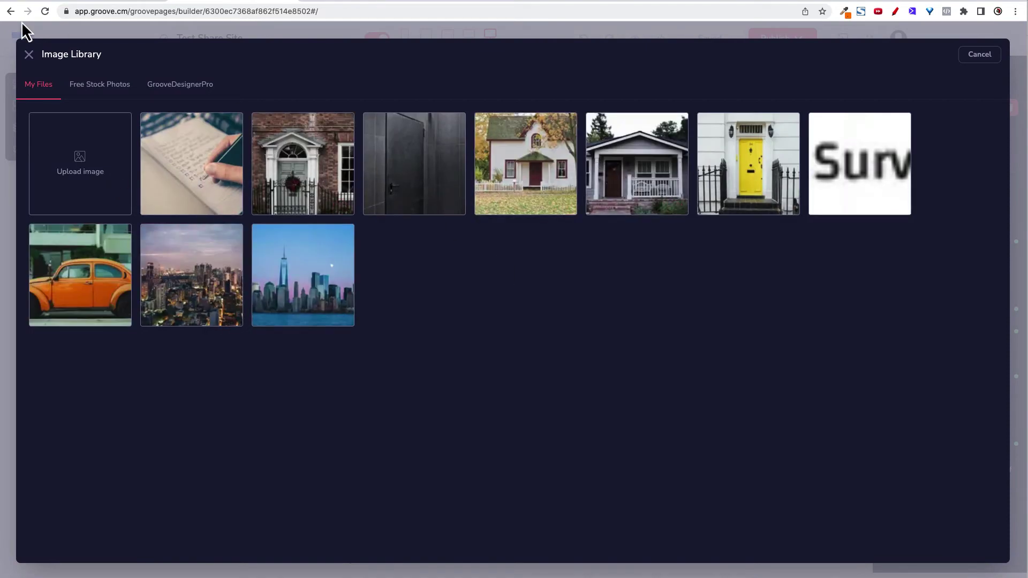
pyautogui.click(29, 56)
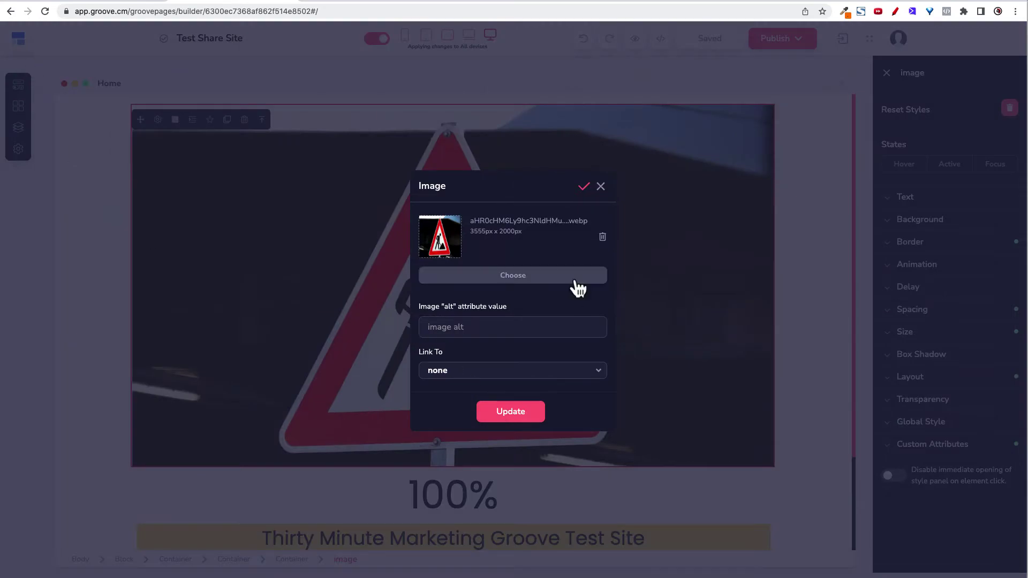
pyautogui.click(601, 186)
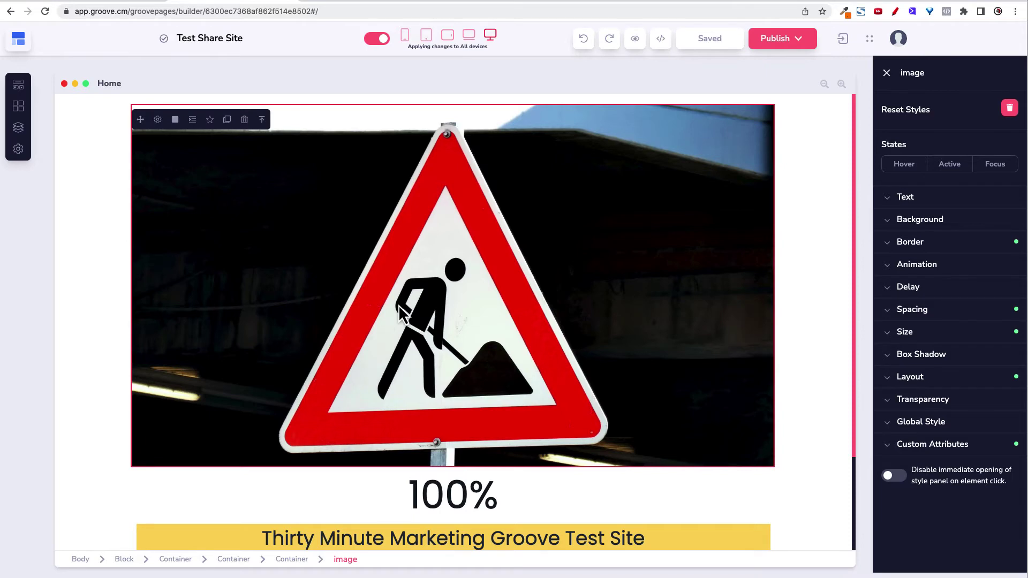
# Step: Close the share links window and site settings
pyautogui.click(18, 129)
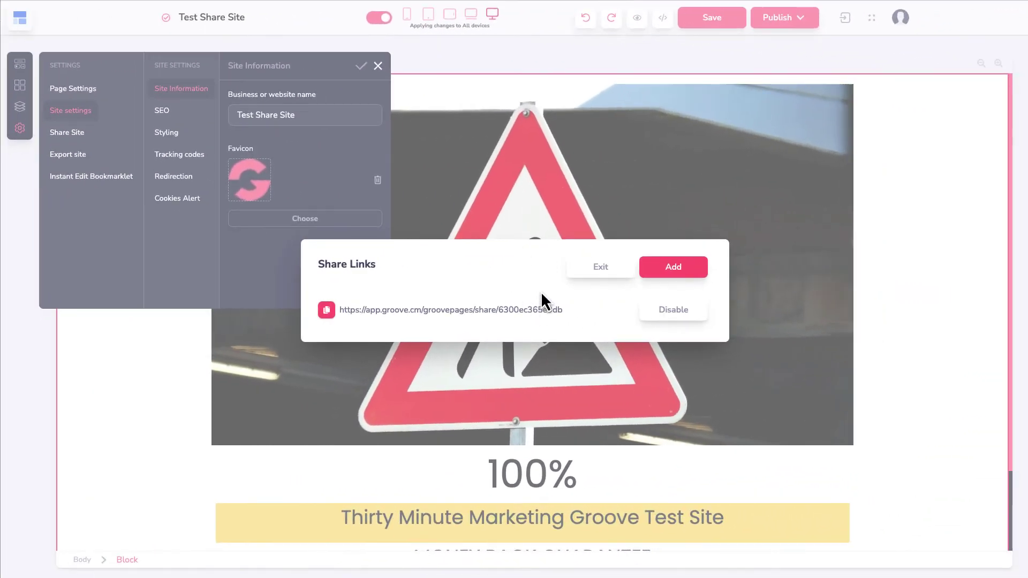
pyautogui.click(603, 271)
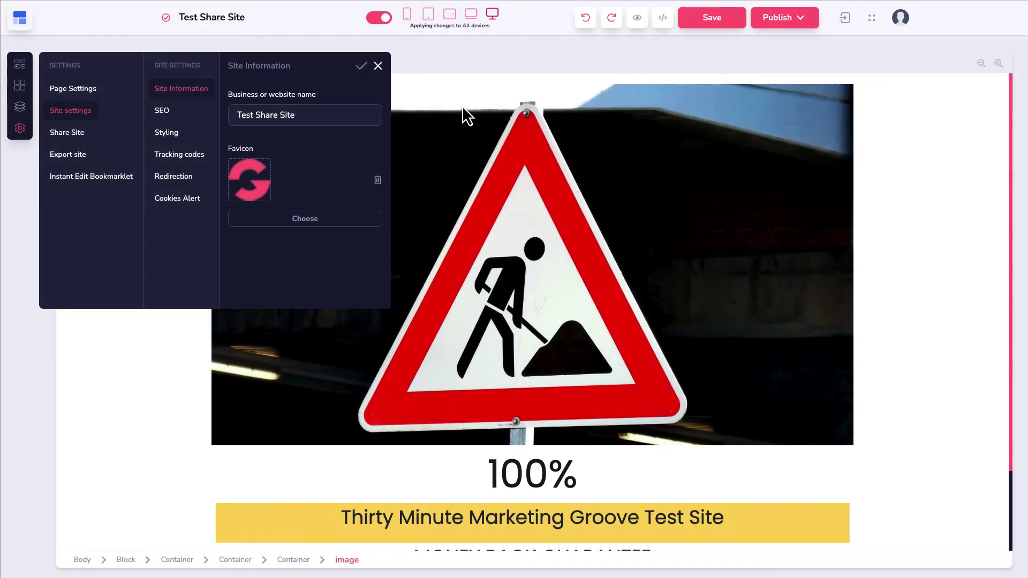
pyautogui.click(378, 65)
# Step: Duplicate the Test Share Site Template page from the page list
pyautogui.click(20, 107)
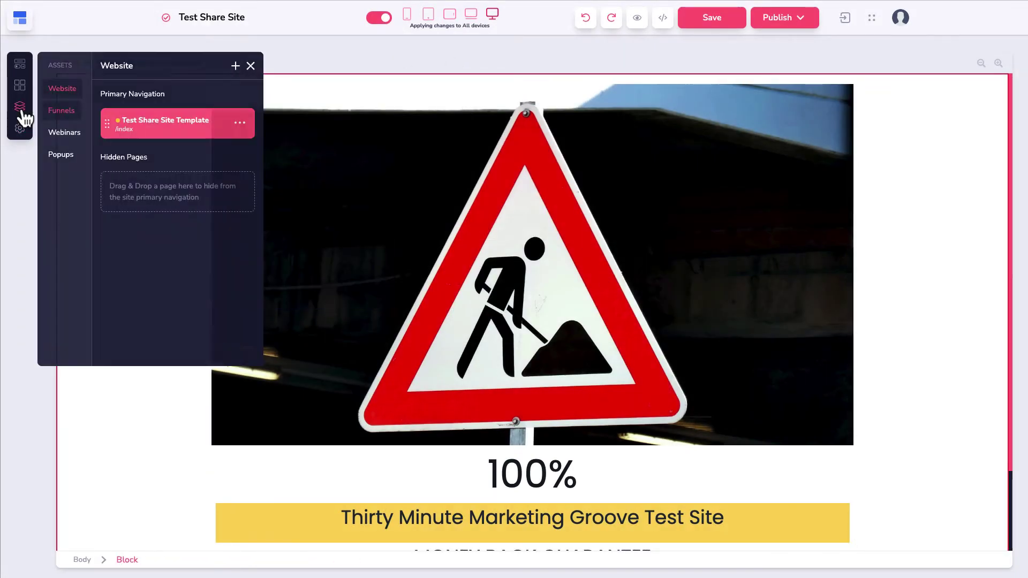
pyautogui.click(241, 123)
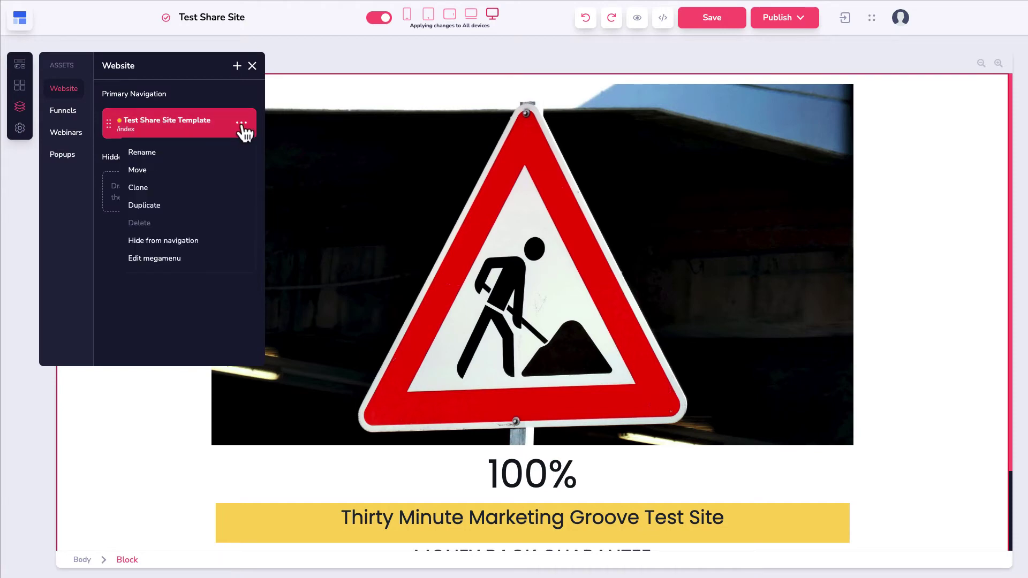
pyautogui.click(155, 206)
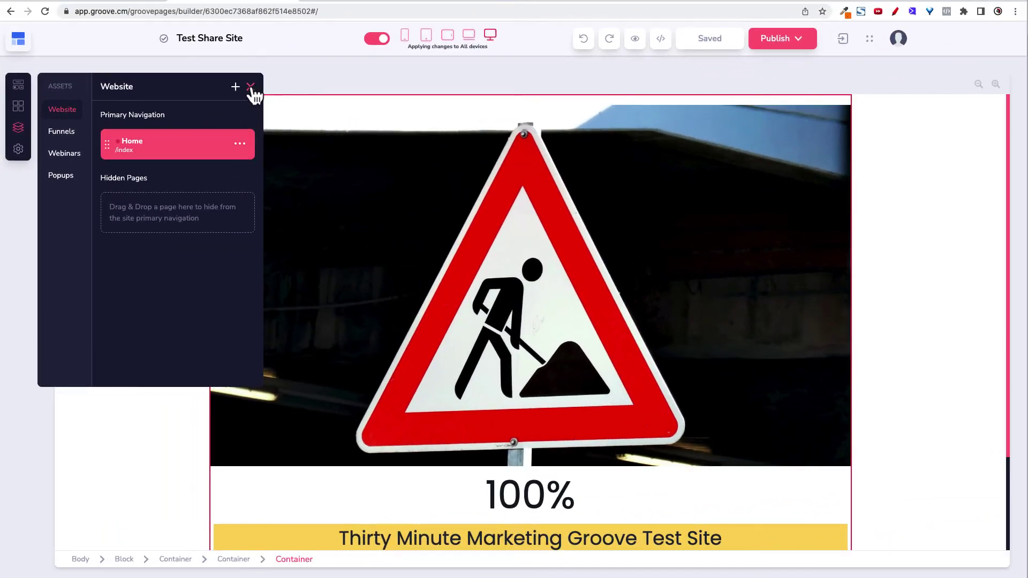
# Step: Reload the builder and reopen the site's page list
pyautogui.click(251, 87)
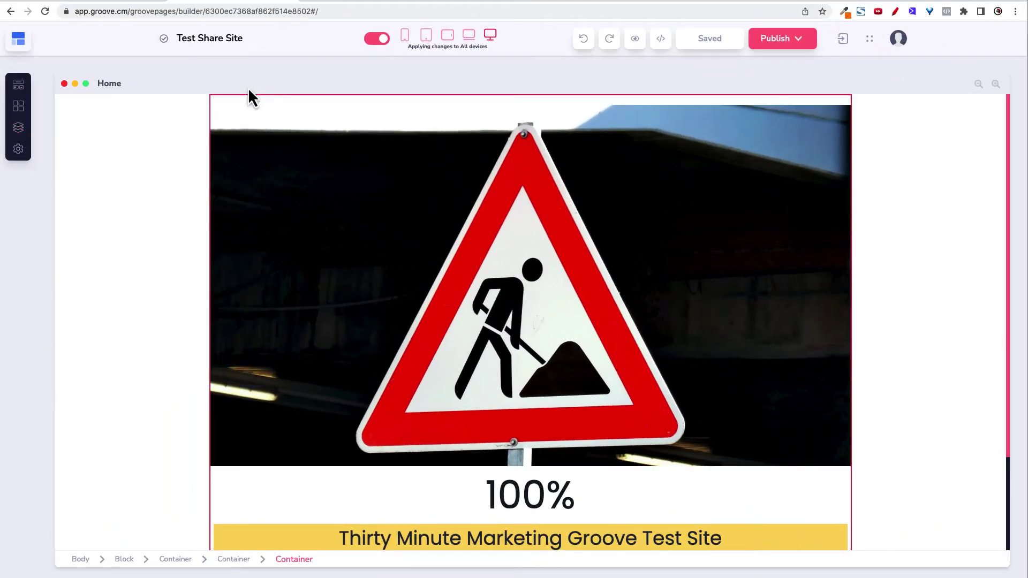
pyautogui.click(18, 127)
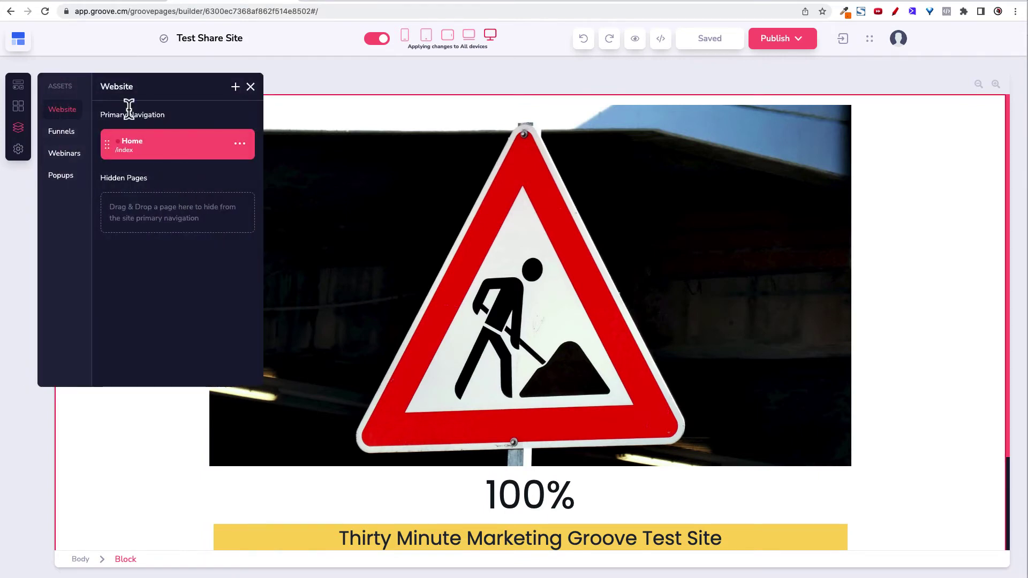
pyautogui.click(251, 87)
pyautogui.click(45, 11)
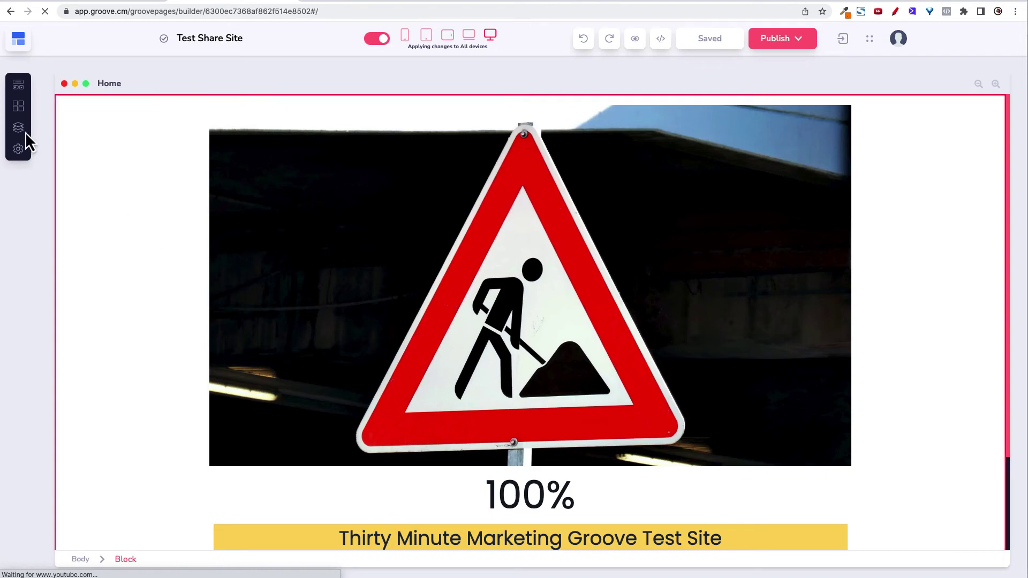
pyautogui.click(23, 131)
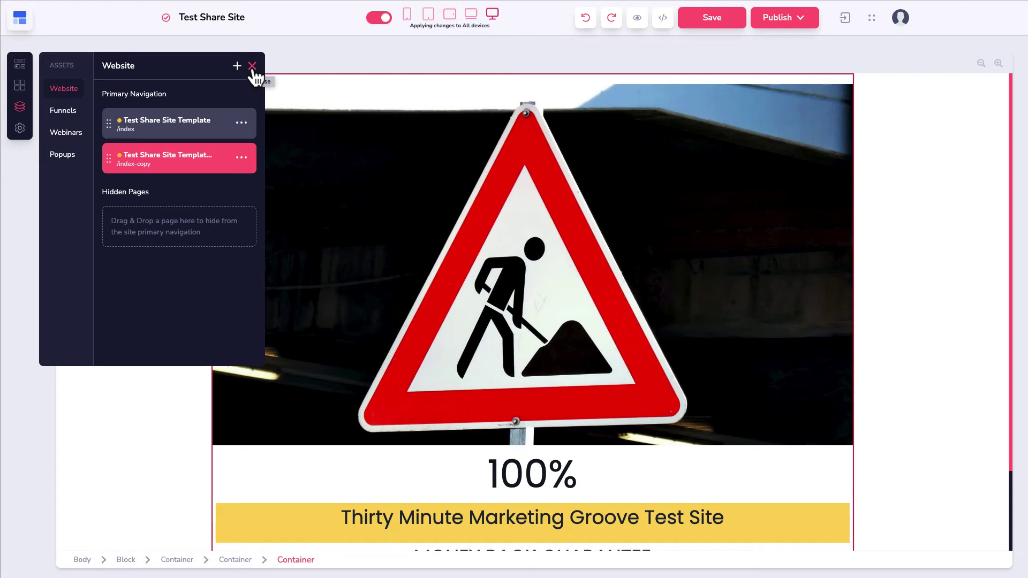
# Step: Save the site and reopen the page list showing the Template page and its copy
pyautogui.click(252, 65)
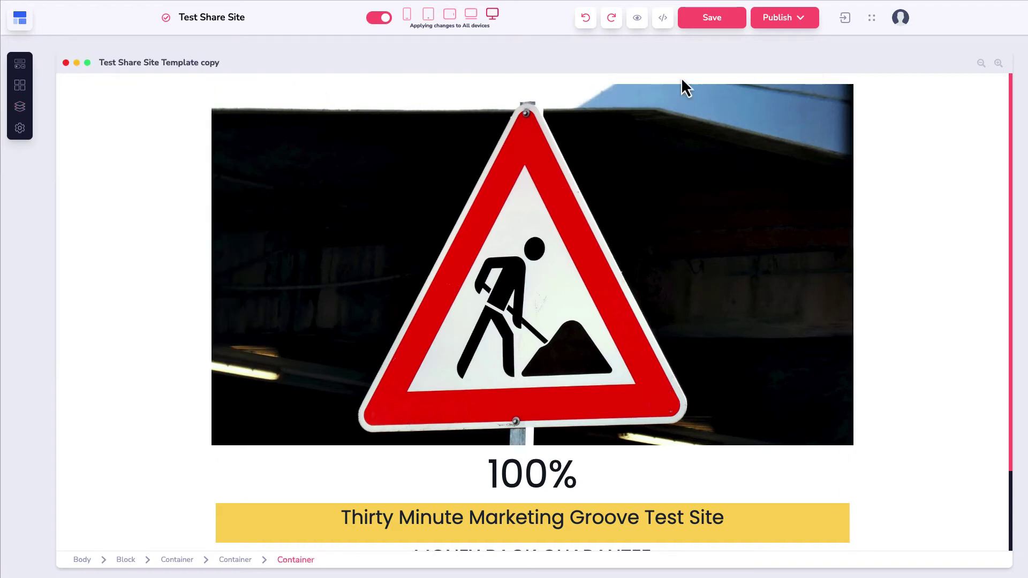
pyautogui.click(708, 21)
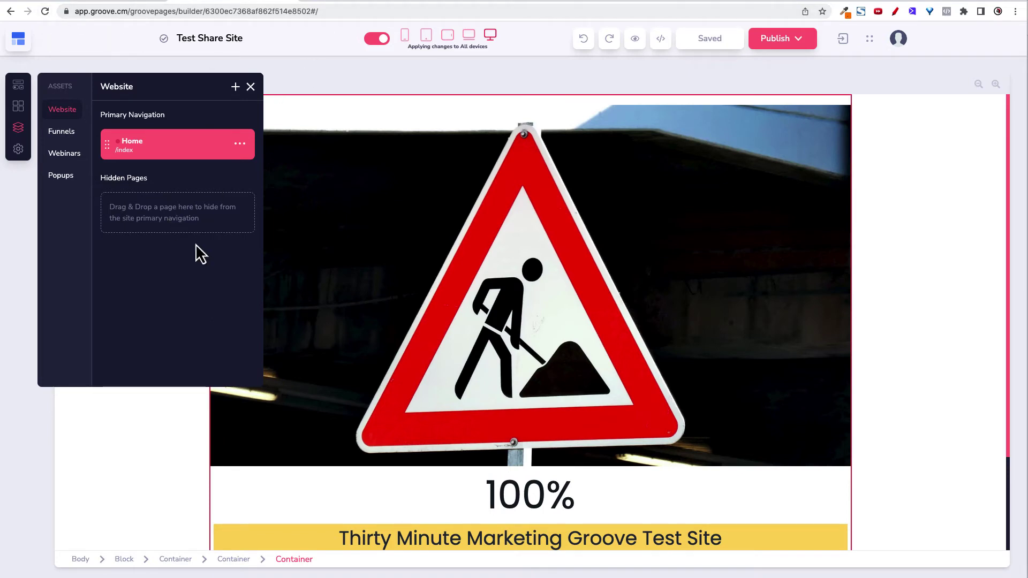
pyautogui.click(270, 299)
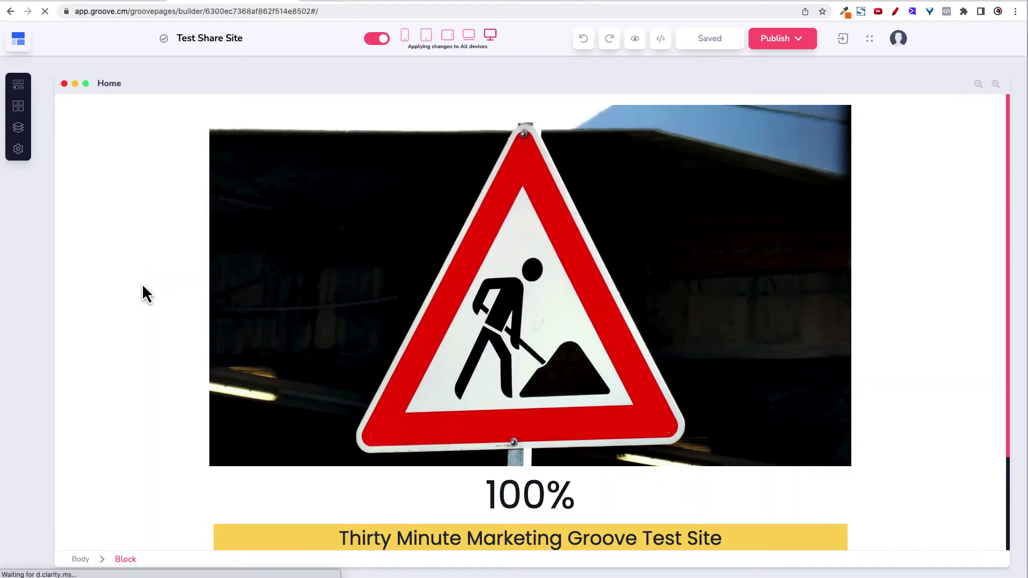
pyautogui.click(17, 129)
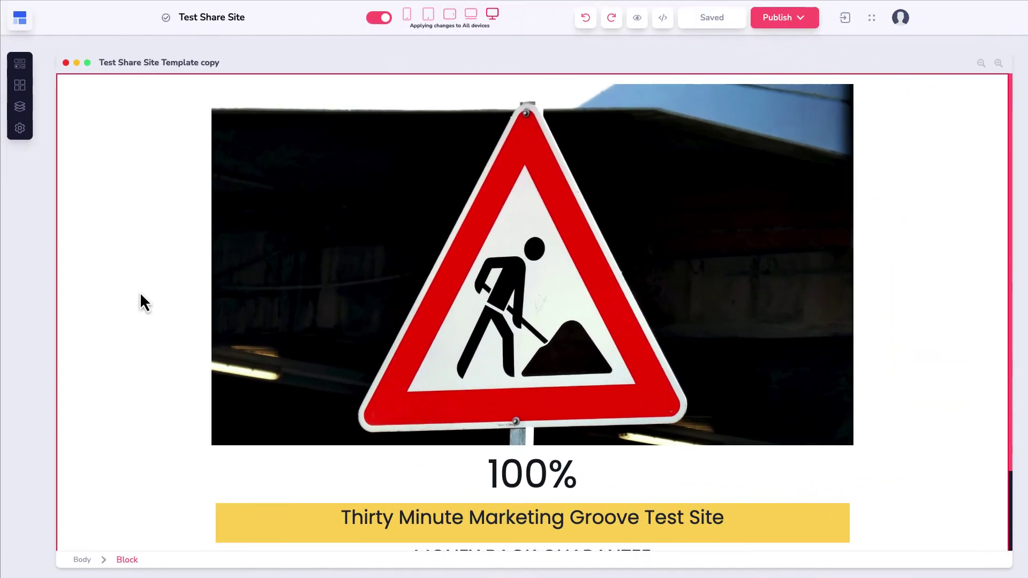
pyautogui.click(20, 107)
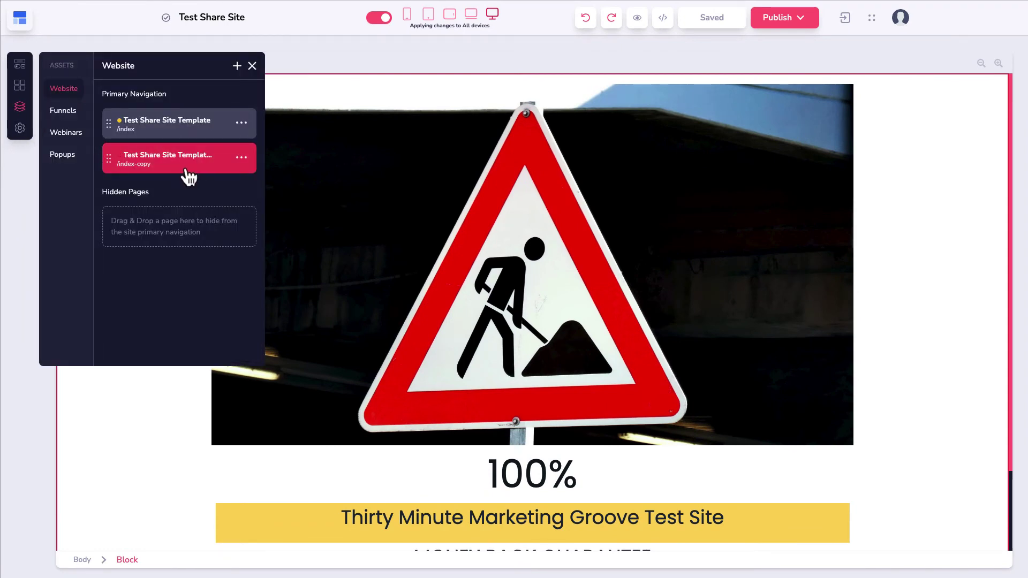
pyautogui.click(798, 22)
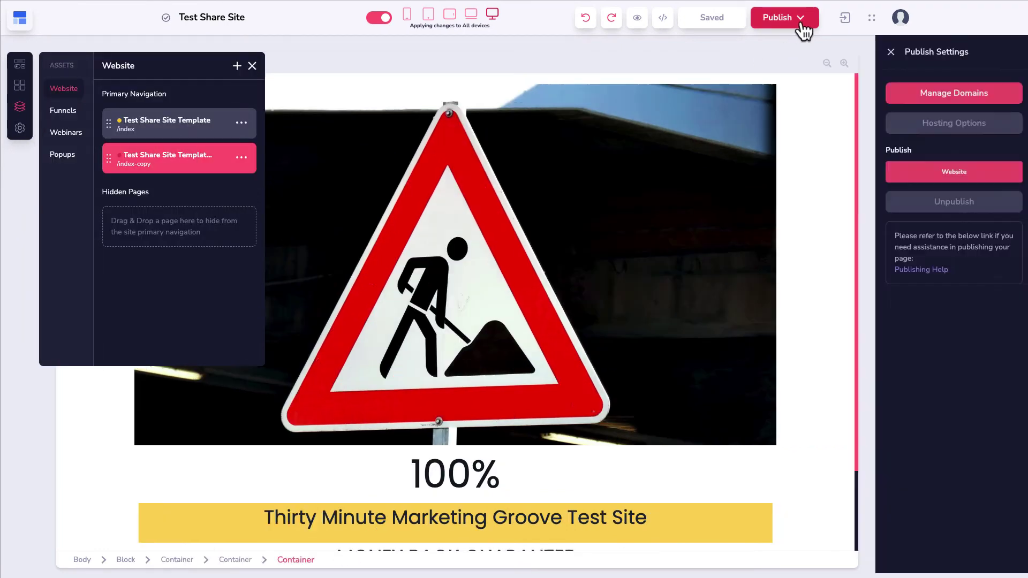
pyautogui.moveTo(905, 183)
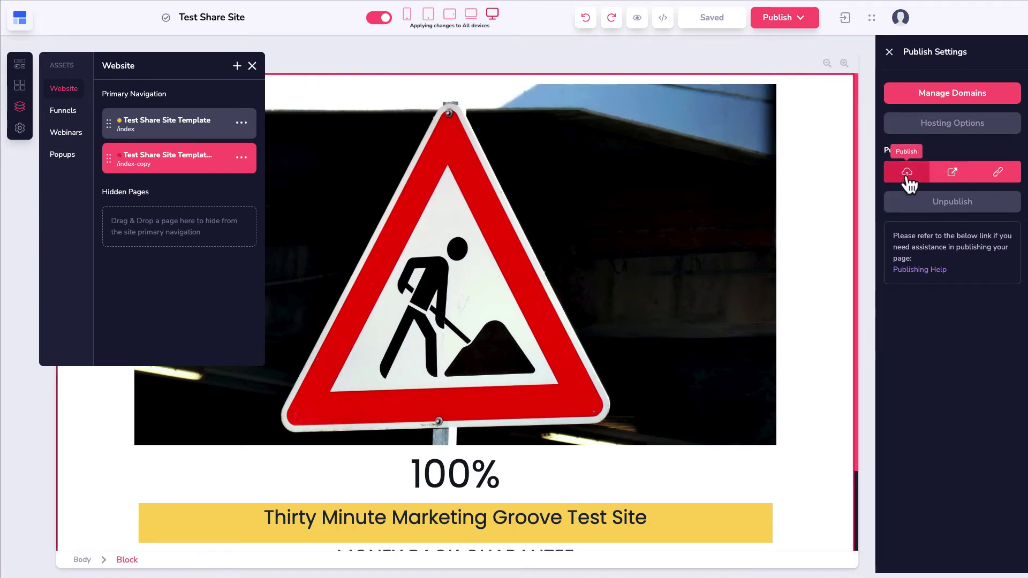
pyautogui.click(907, 173)
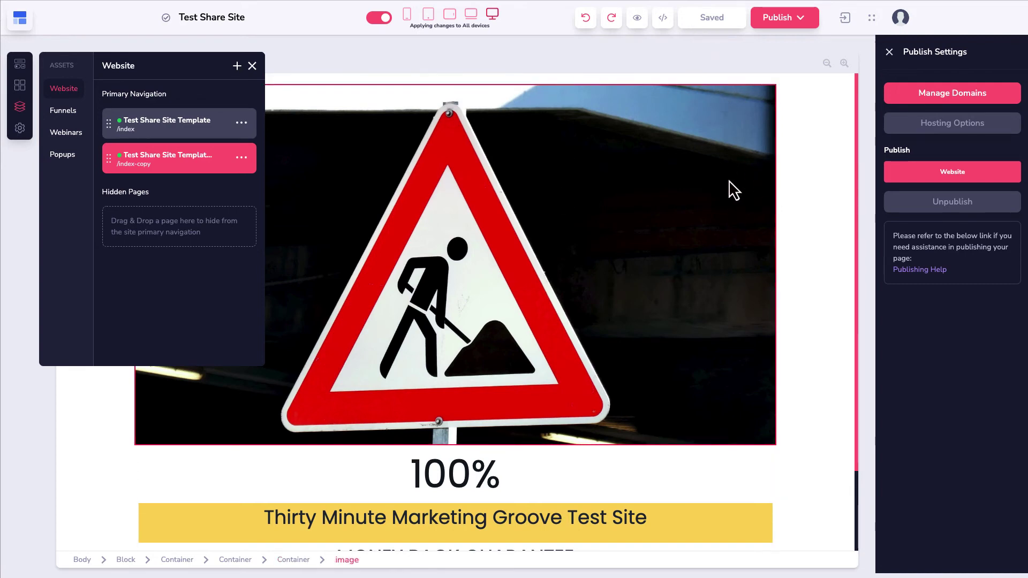
pyautogui.moveTo(907, 171)
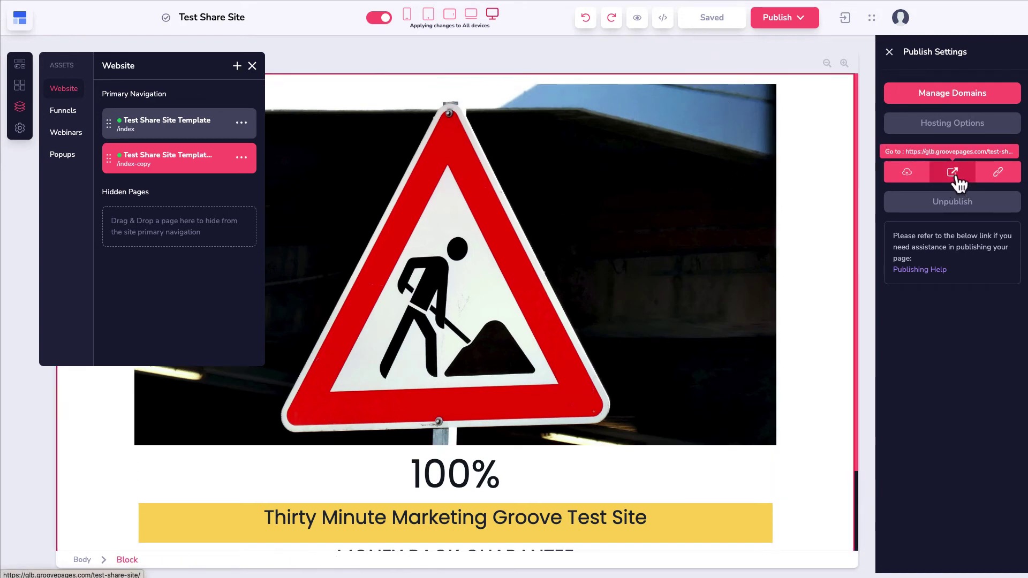
pyautogui.click(953, 173)
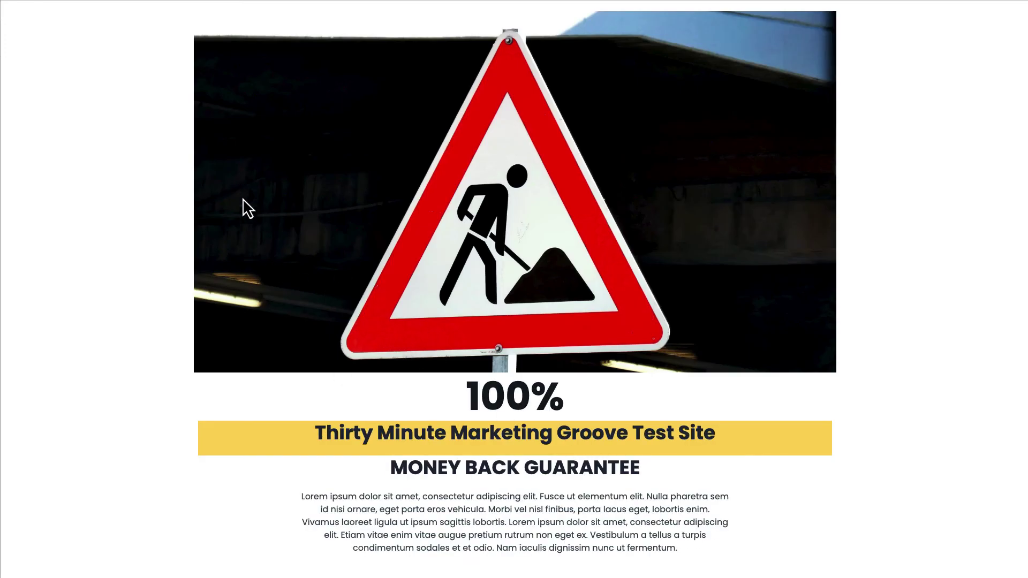
pyautogui.hotkey('ctrl', 'w')
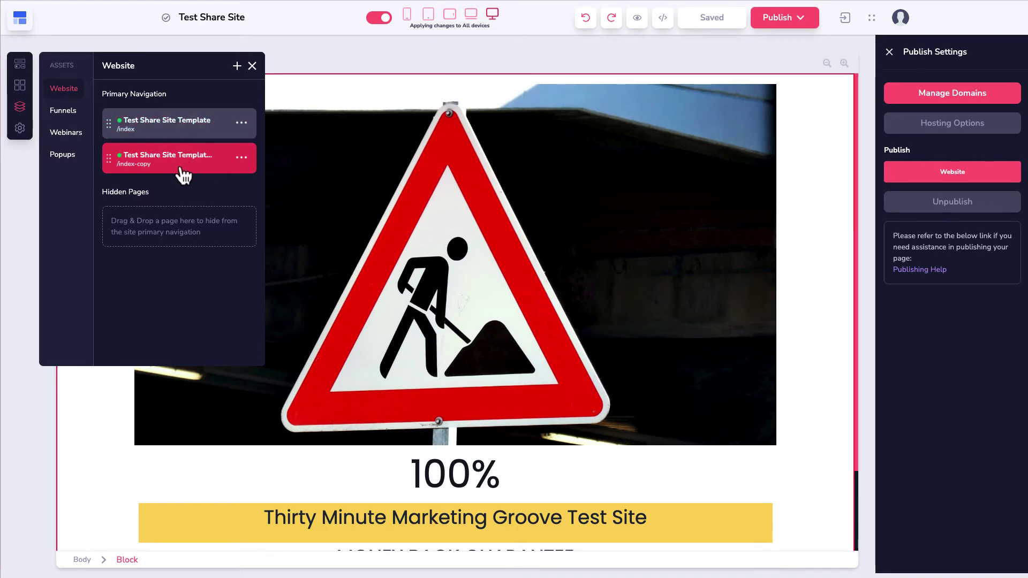
# Step: Publish the whole website and switch between the /index and /index-copy pages
pyautogui.moveTo(910, 174)
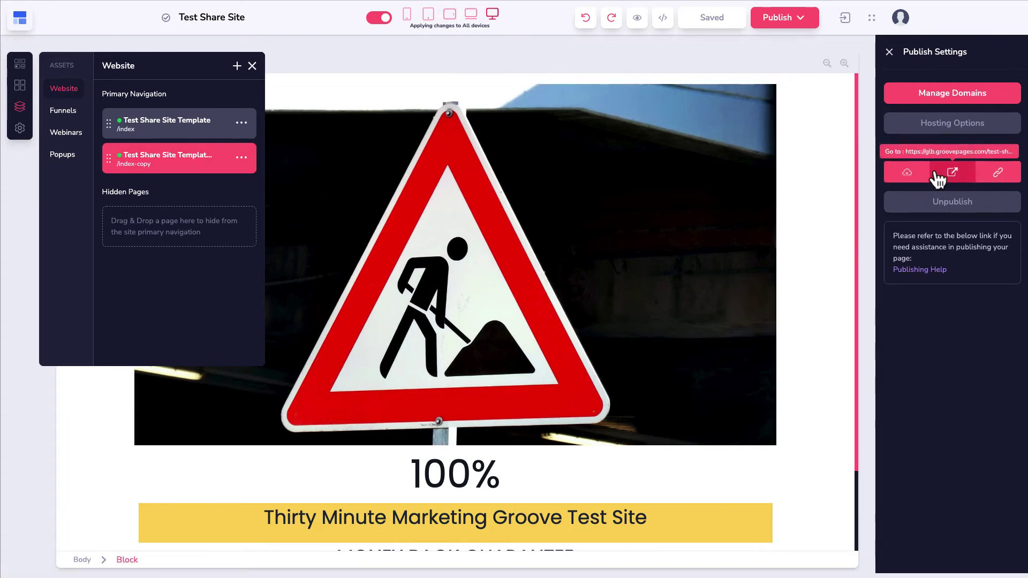
pyautogui.click(909, 175)
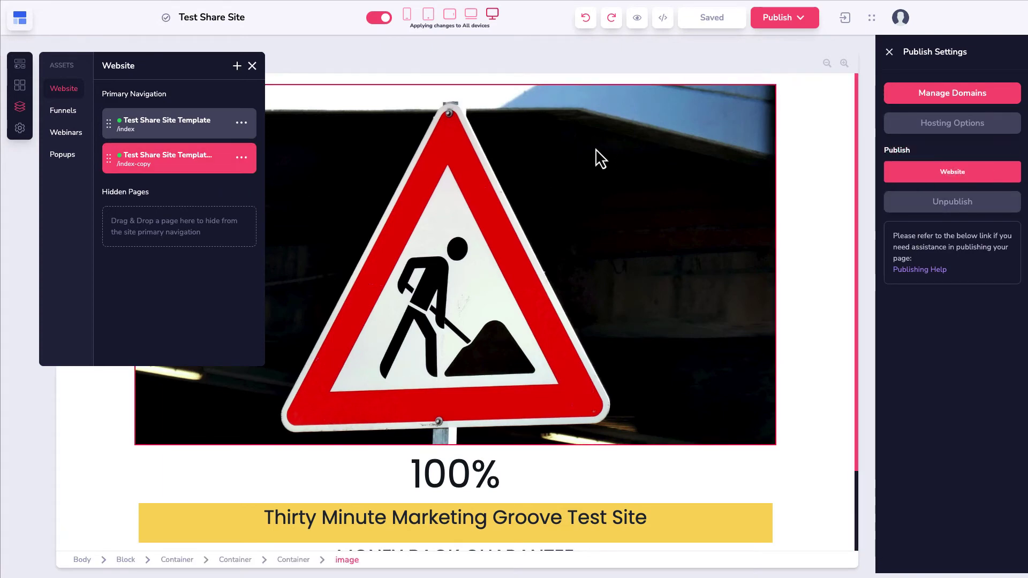
pyautogui.click(895, 174)
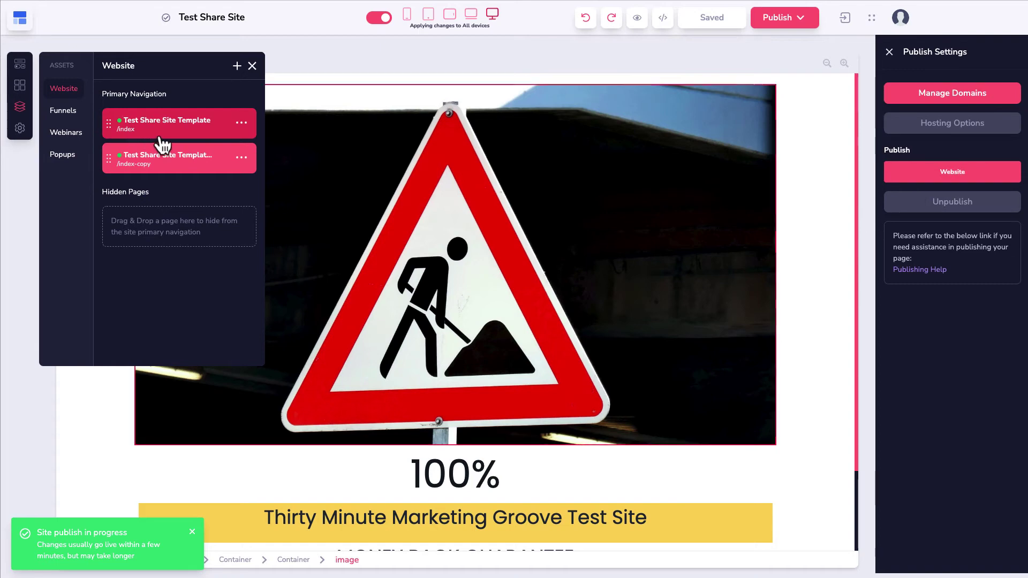
pyautogui.click(120, 132)
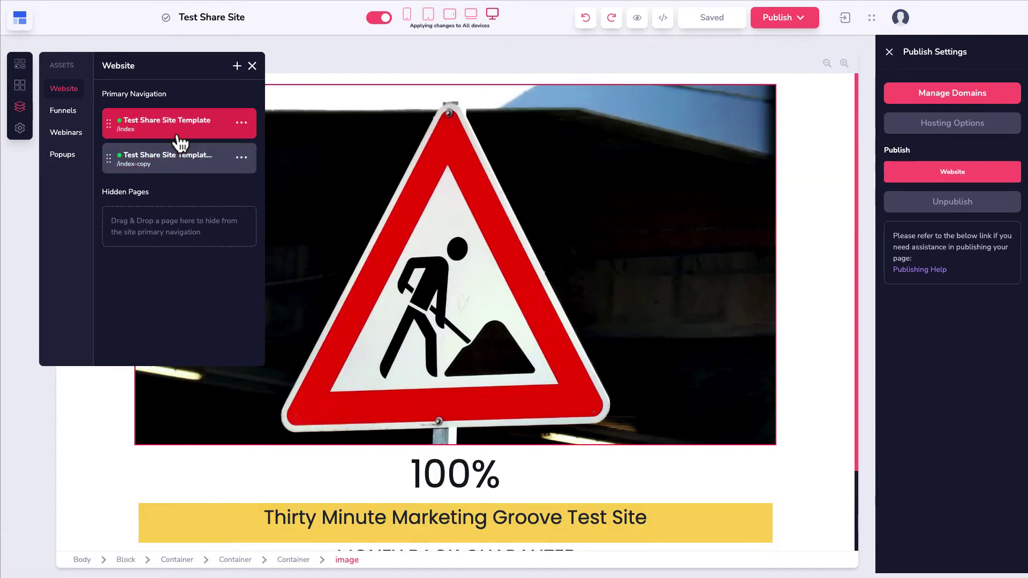
pyautogui.click(179, 161)
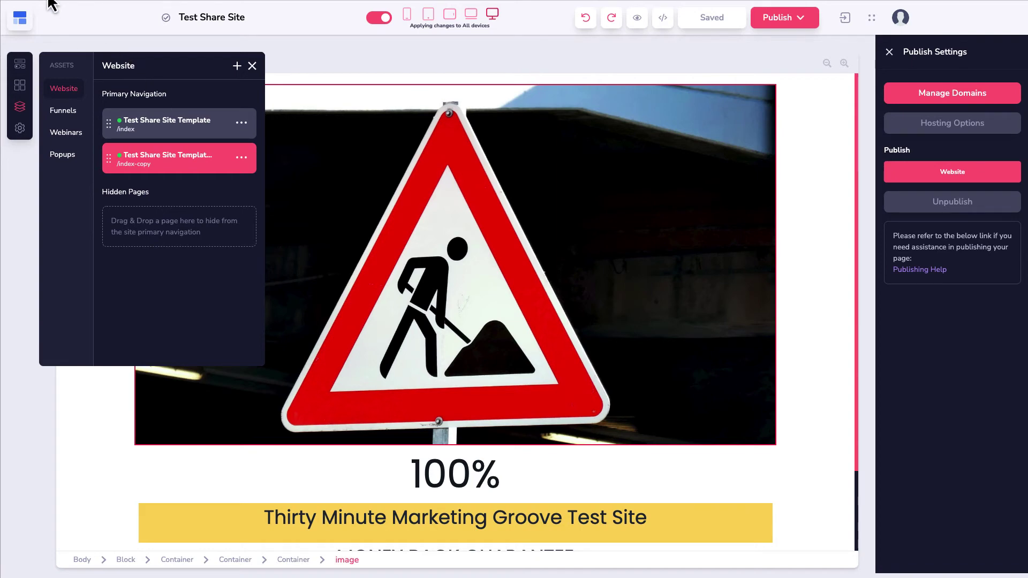
pyautogui.click(106, 119)
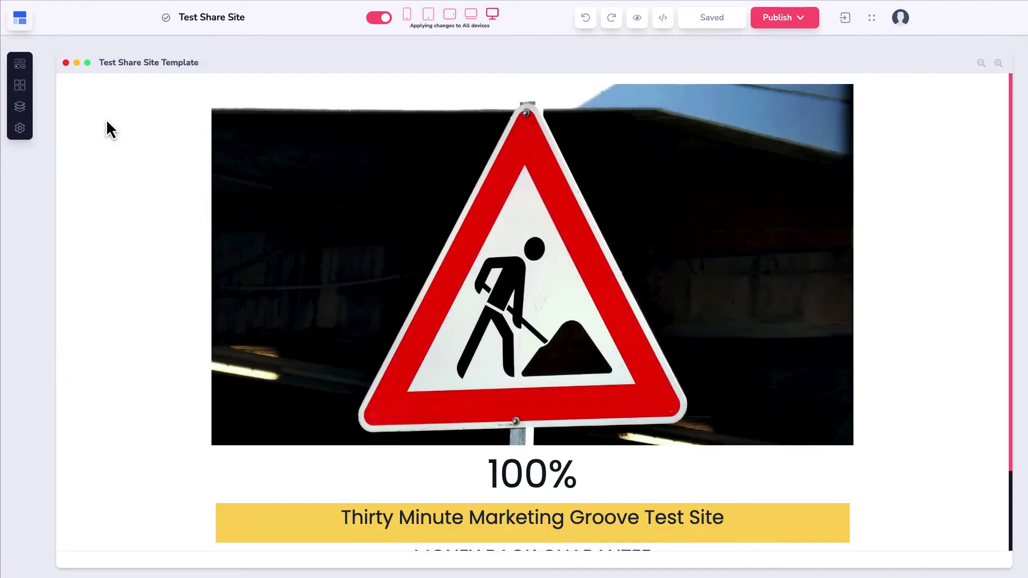
pyautogui.click(20, 110)
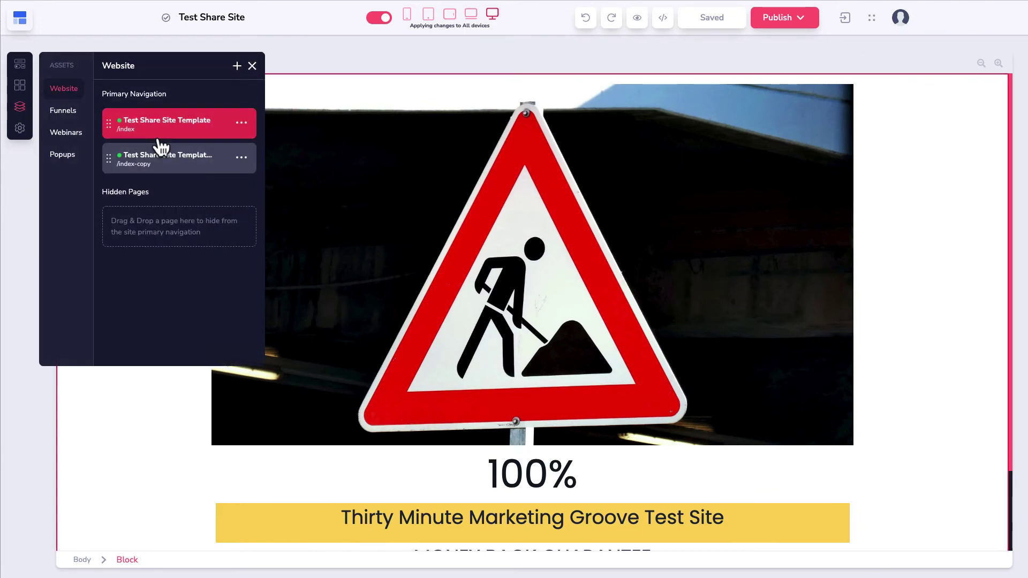
# Step: Copy the live link of the /index-copy page from Publish Settings
pyautogui.click(742, 95)
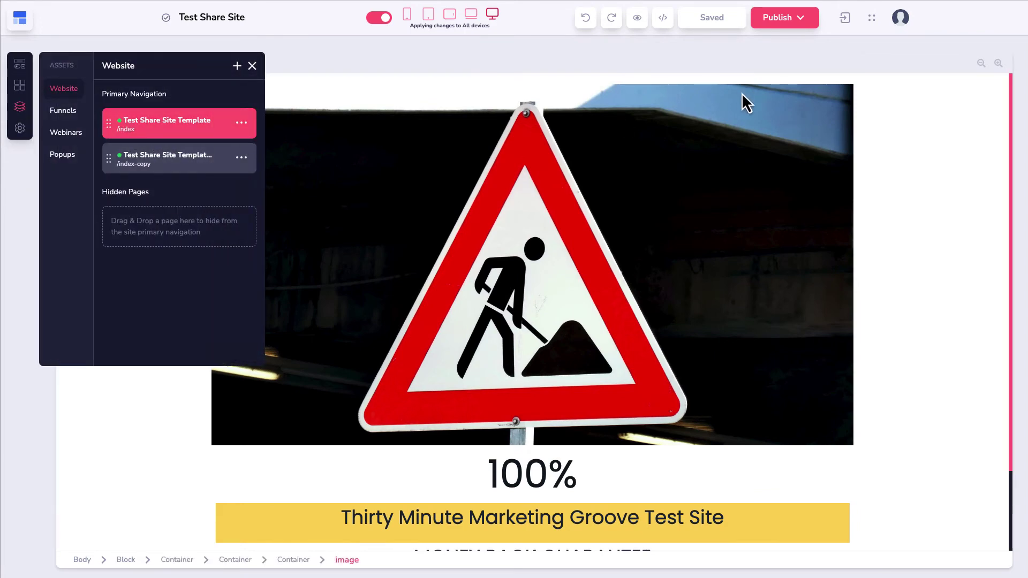
pyautogui.click(798, 21)
pyautogui.moveTo(912, 184)
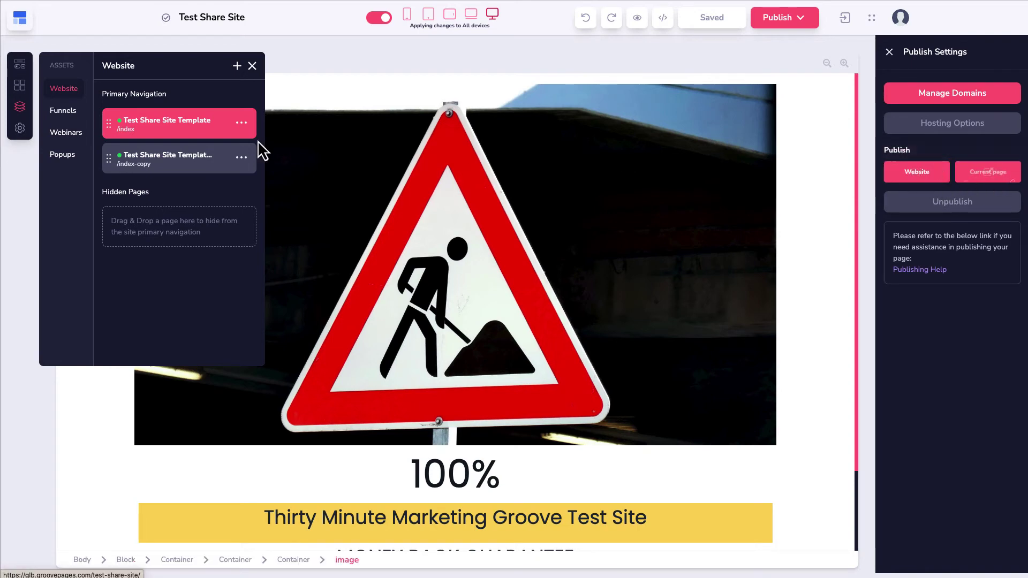
pyautogui.click(164, 177)
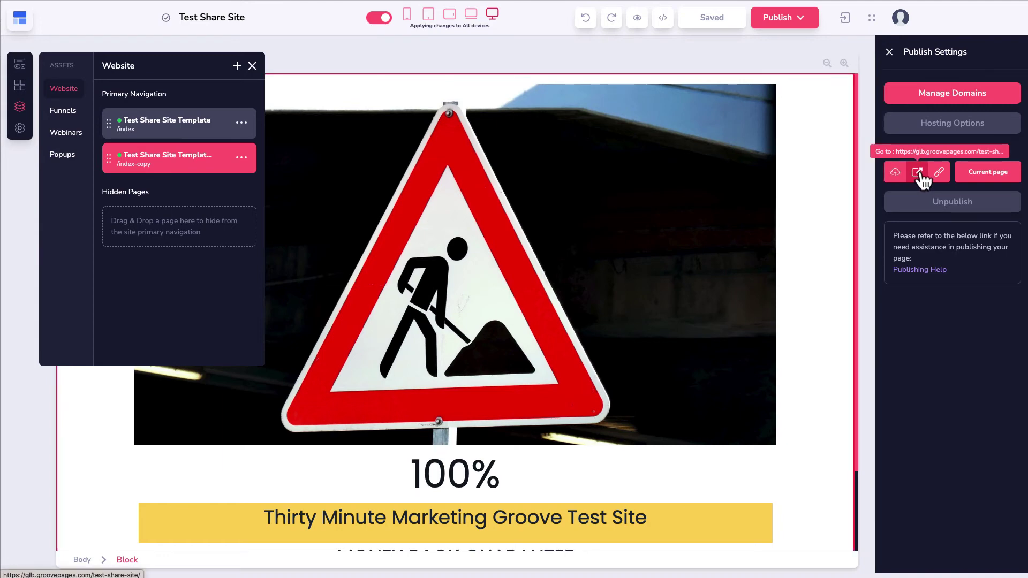
pyautogui.moveTo(990, 185)
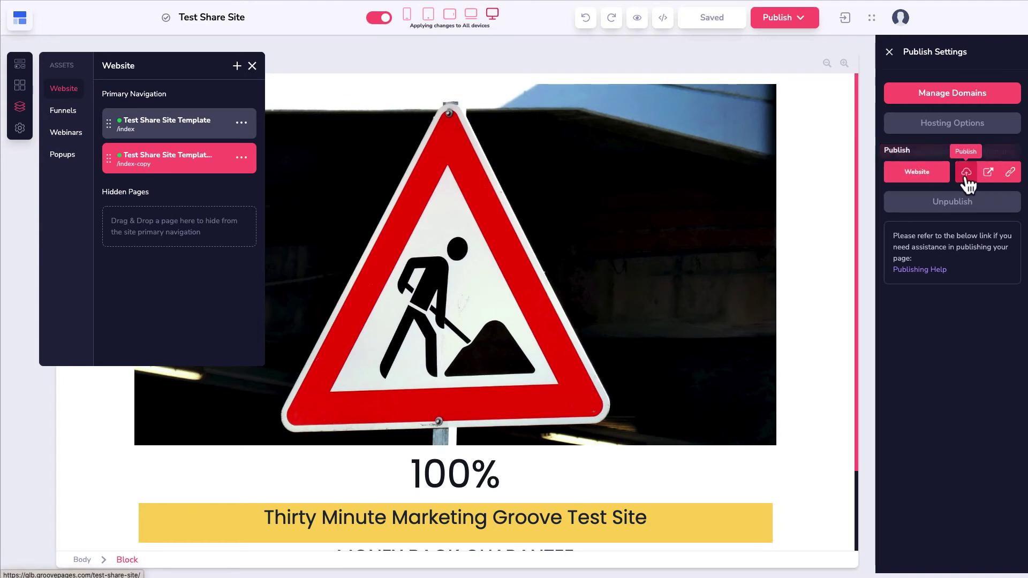
pyautogui.click(1011, 175)
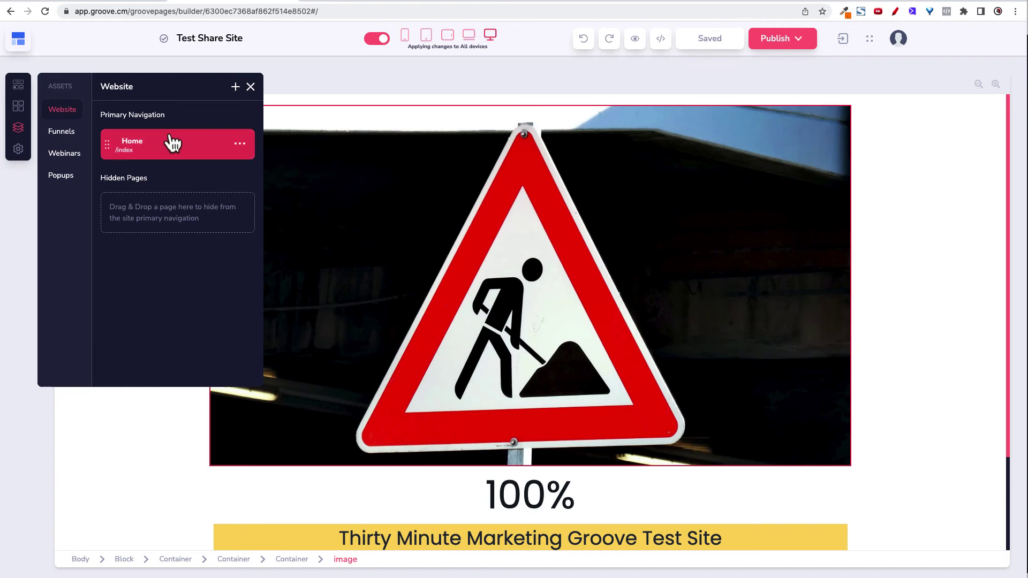
# Step: Reload the second account's builder and view its page list, showing only Home
pyautogui.click(44, 16)
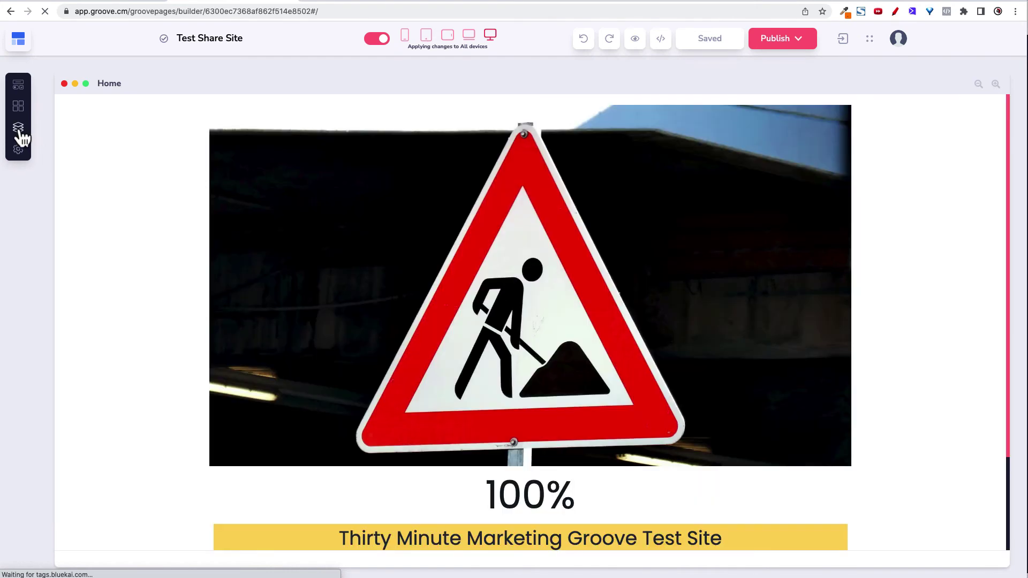
pyautogui.click(18, 128)
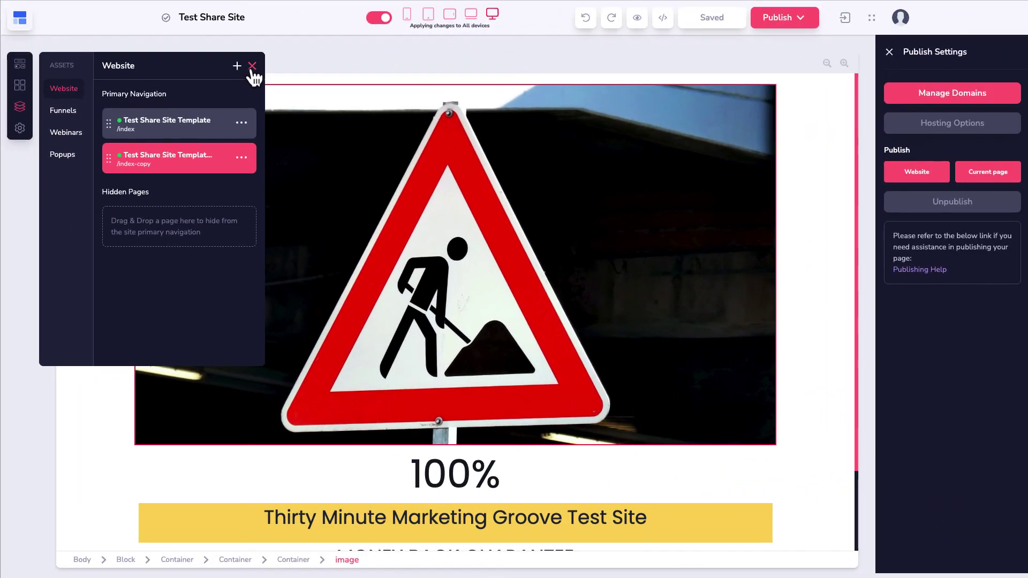
# Step: Add a new share link under Share Site settings and copy it
pyautogui.click(251, 66)
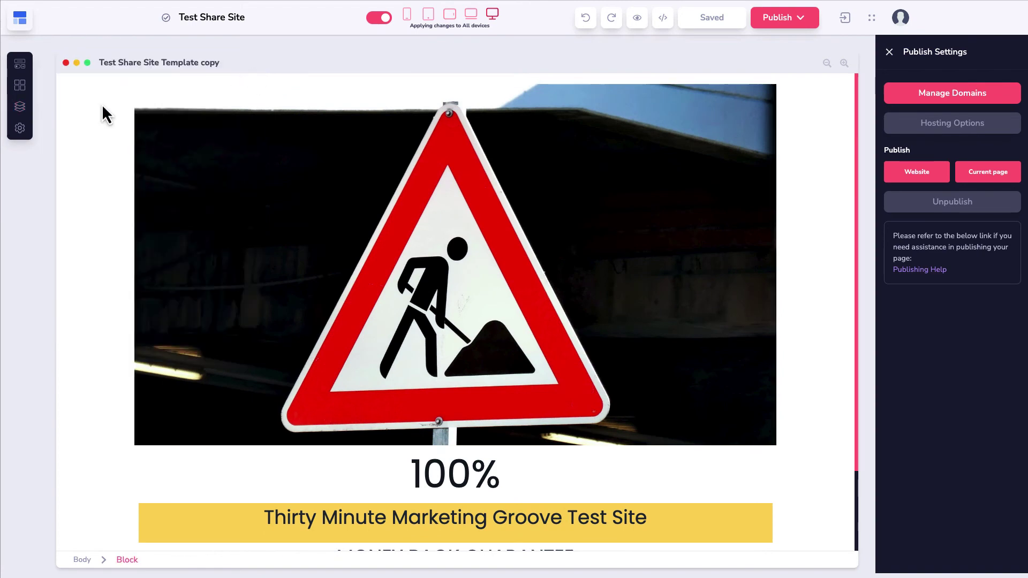
pyautogui.click(20, 129)
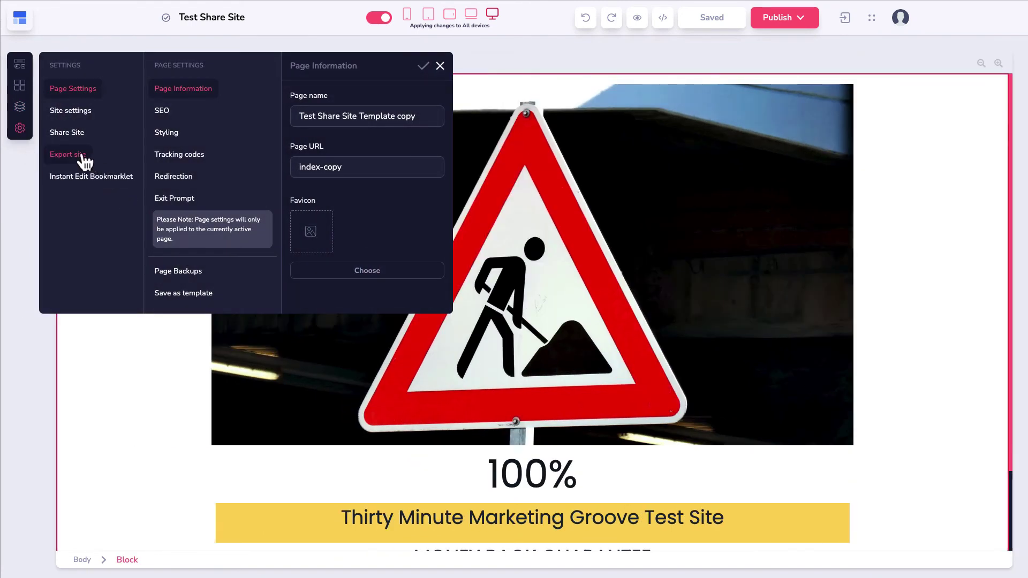
pyautogui.click(72, 135)
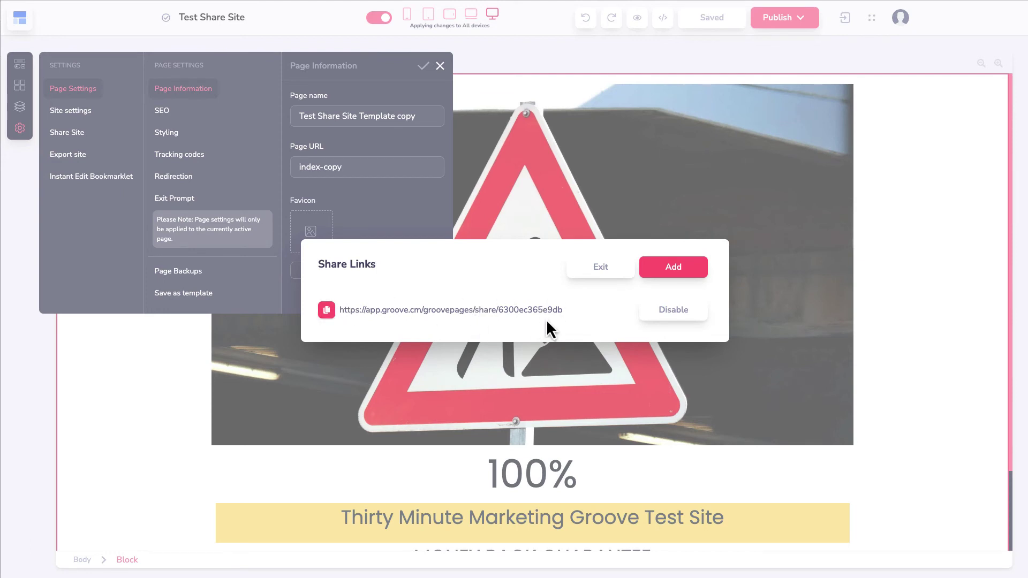
pyautogui.click(654, 270)
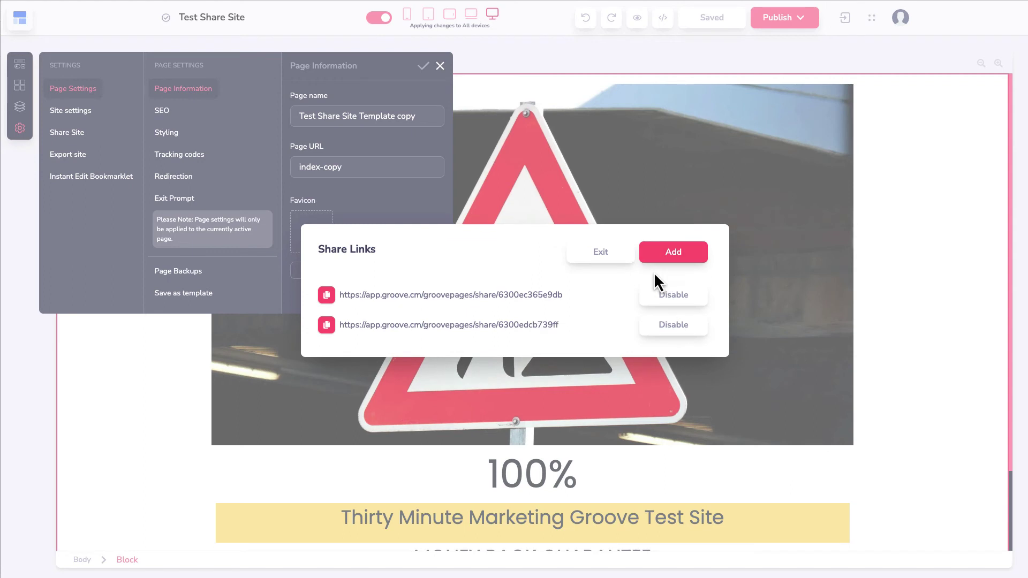
pyautogui.click(326, 325)
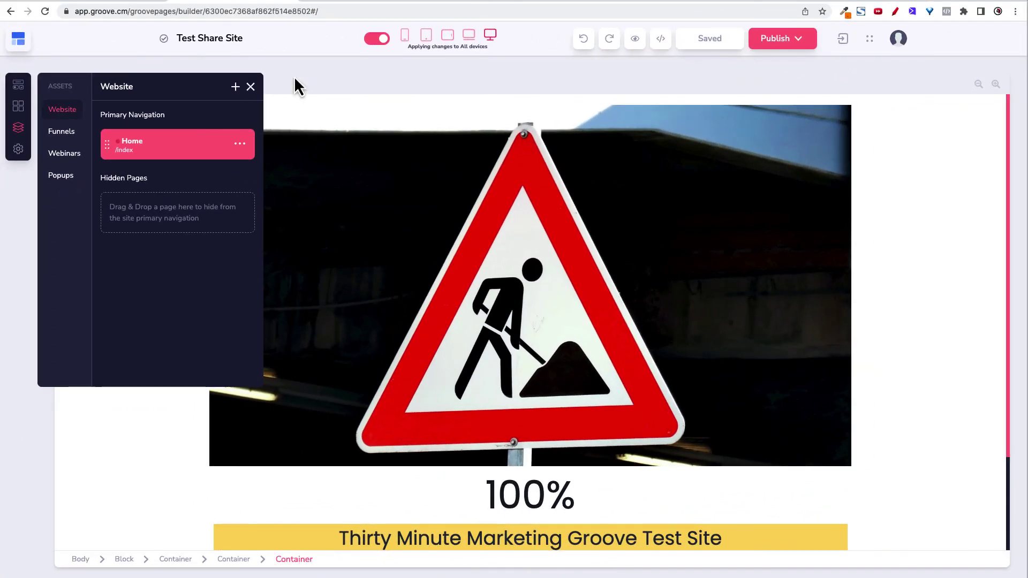
# Step: Open the second share link and dismiss the upgrade offer
pyautogui.click(284, 11)
pyautogui.press('super+v')
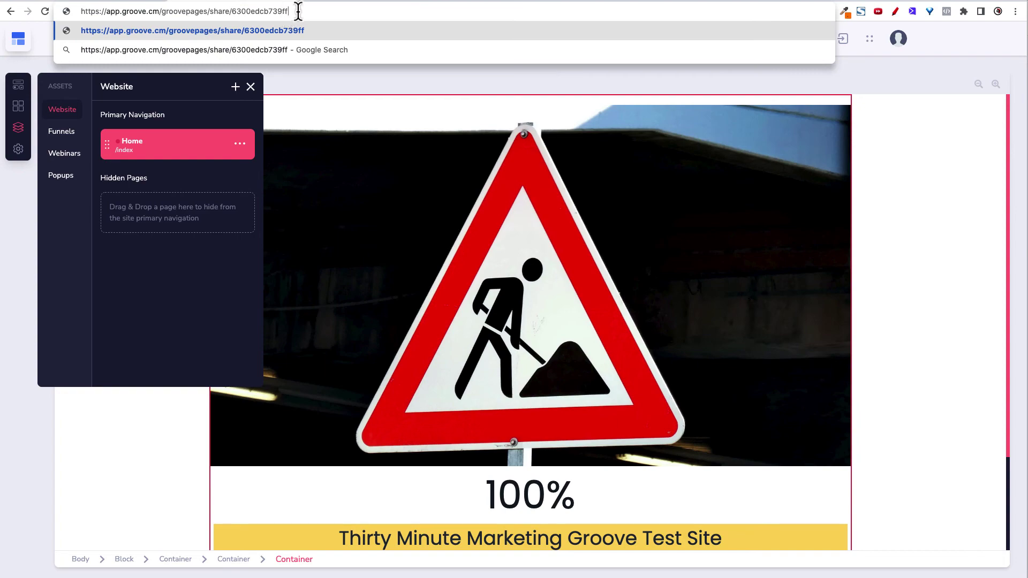
pyautogui.press('Return')
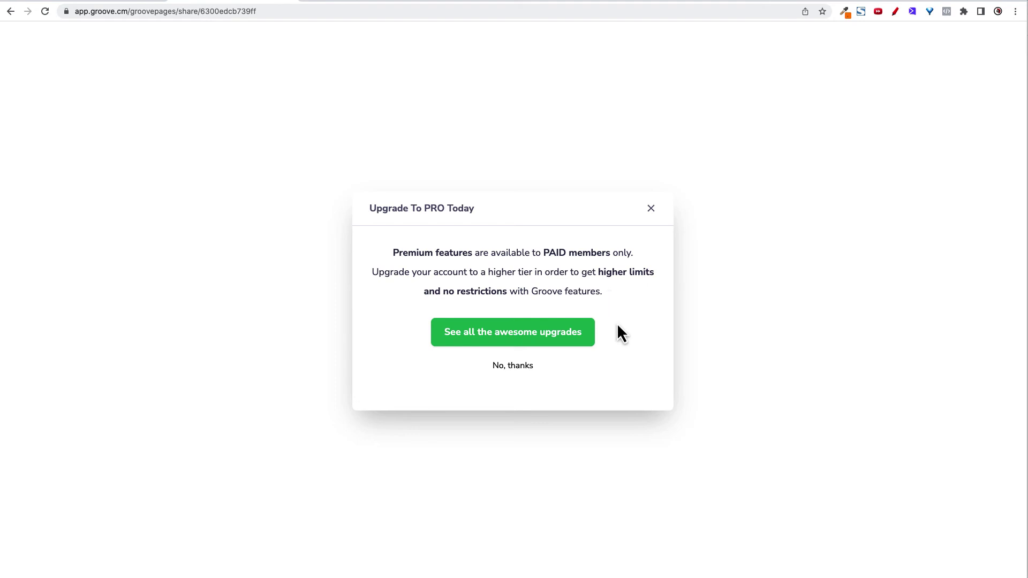
pyautogui.click(512, 366)
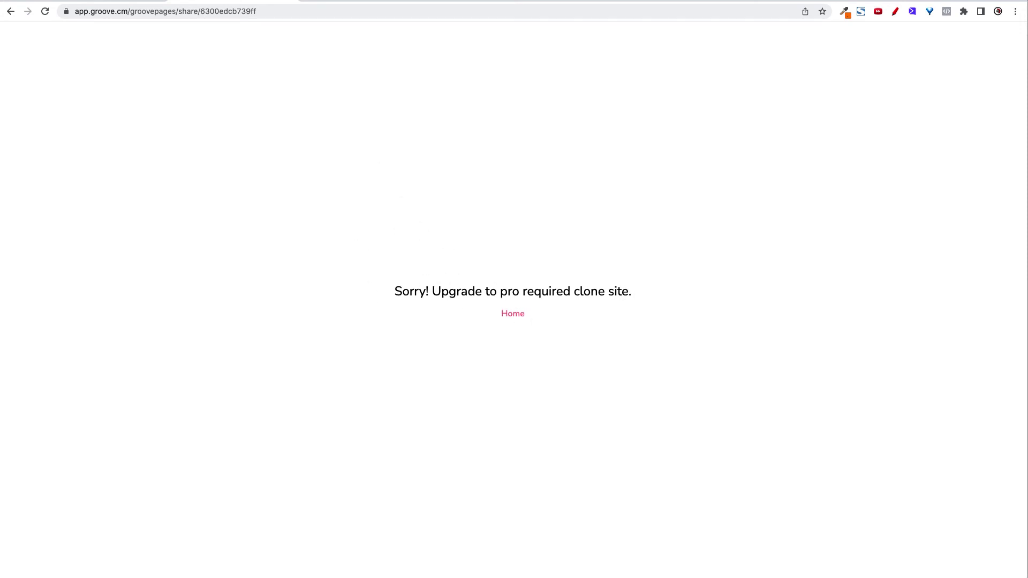
# Step: Inspect the share link address, highlighting its ending id
pyautogui.click(265, 12)
pyautogui.click(284, 12)
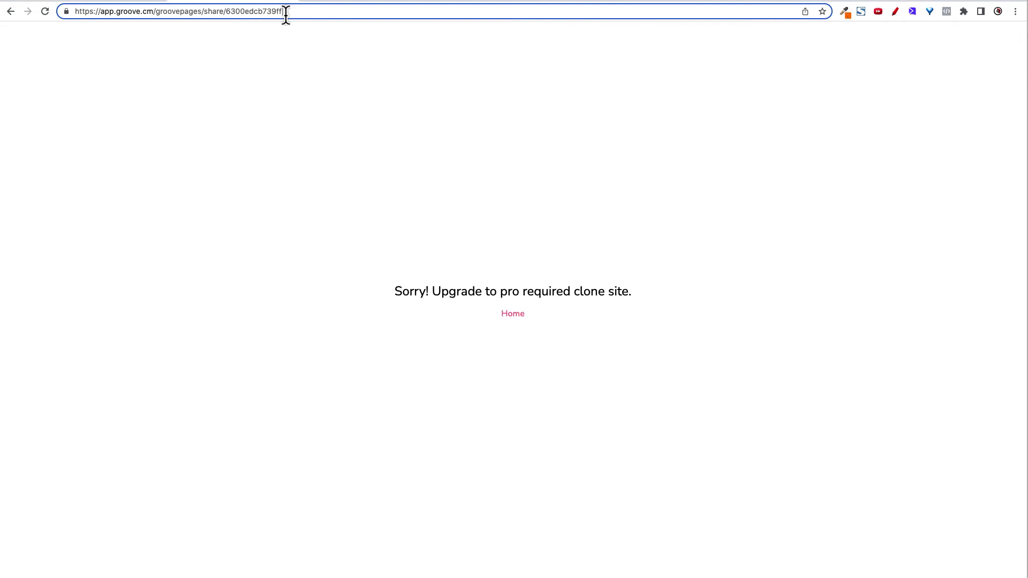
pyautogui.moveTo(284, 12); pyautogui.dragTo(226, 12)
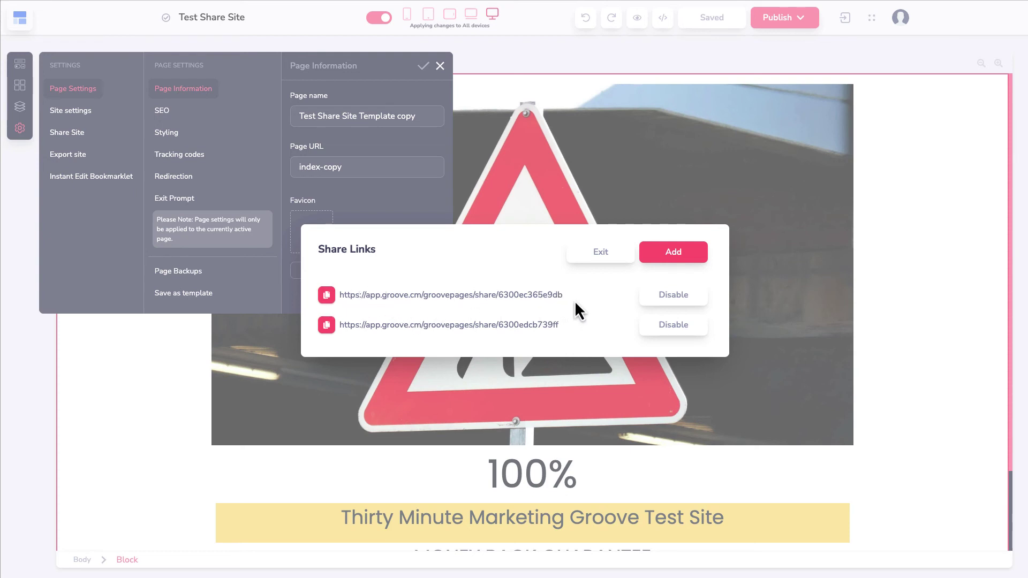
# Step: Copy the first share link and open it in the address bar
pyautogui.click(326, 295)
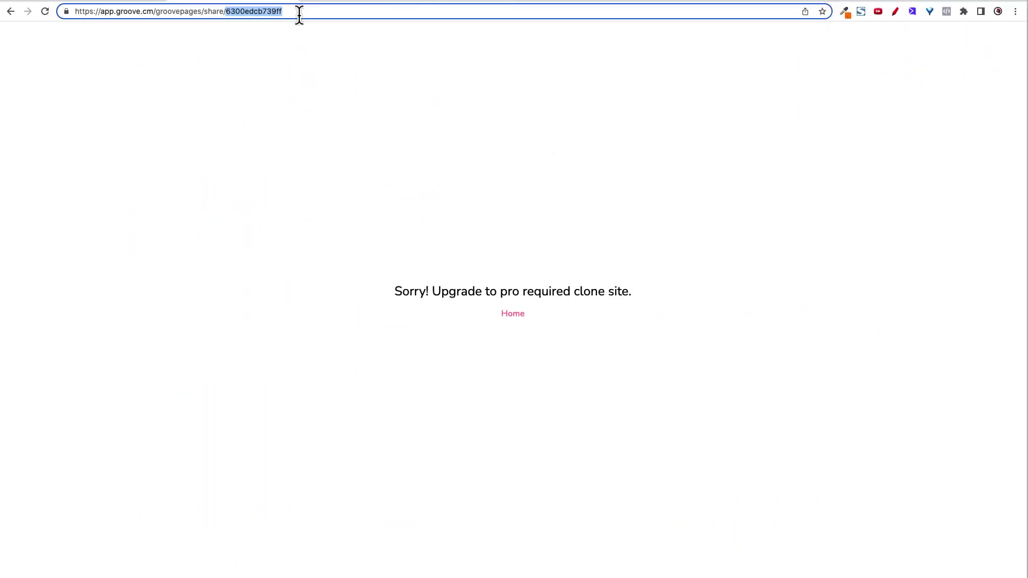
pyautogui.tripleClick(299, 11)
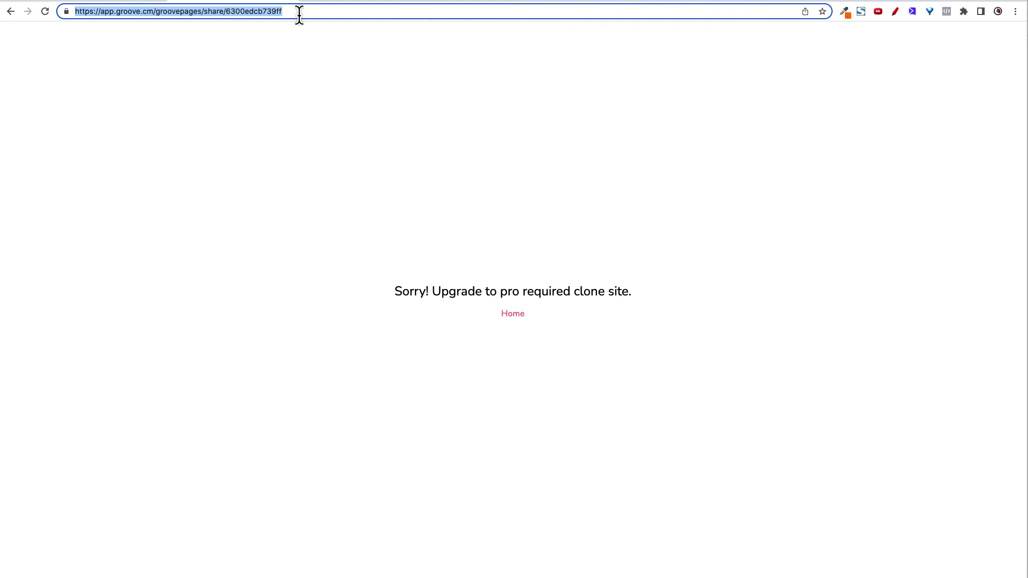
pyautogui.press('super+v')
pyautogui.press('Return')
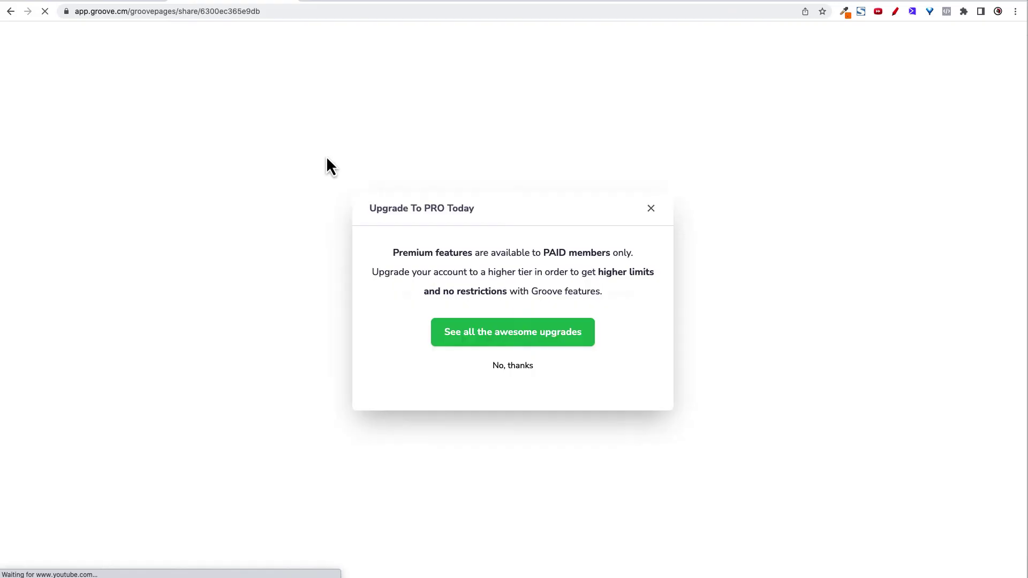
# Step: Decline the upgrade offer with 'No, thanks' and return to the Groove home dashboard
pyautogui.click(520, 369)
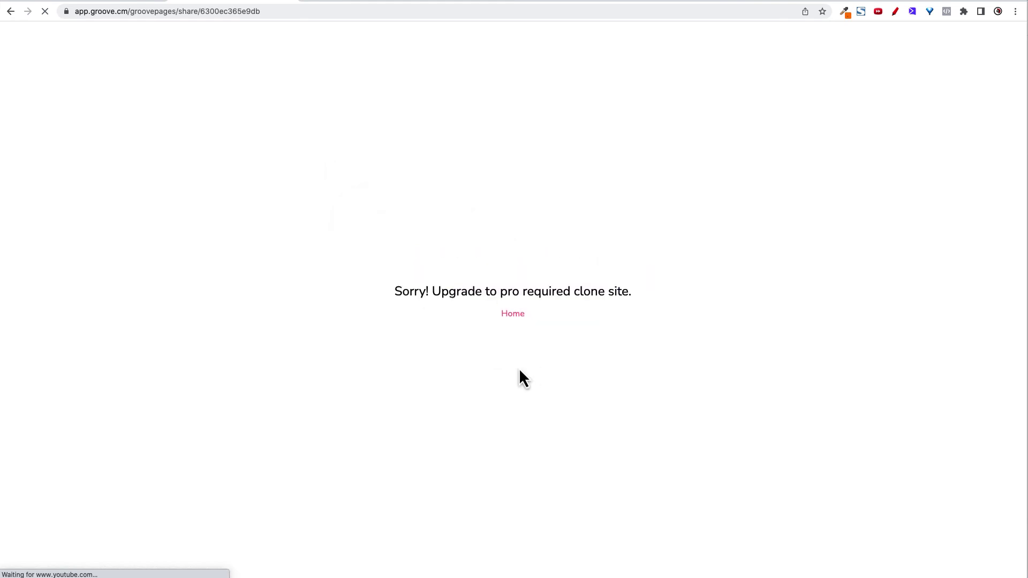
pyautogui.click(512, 316)
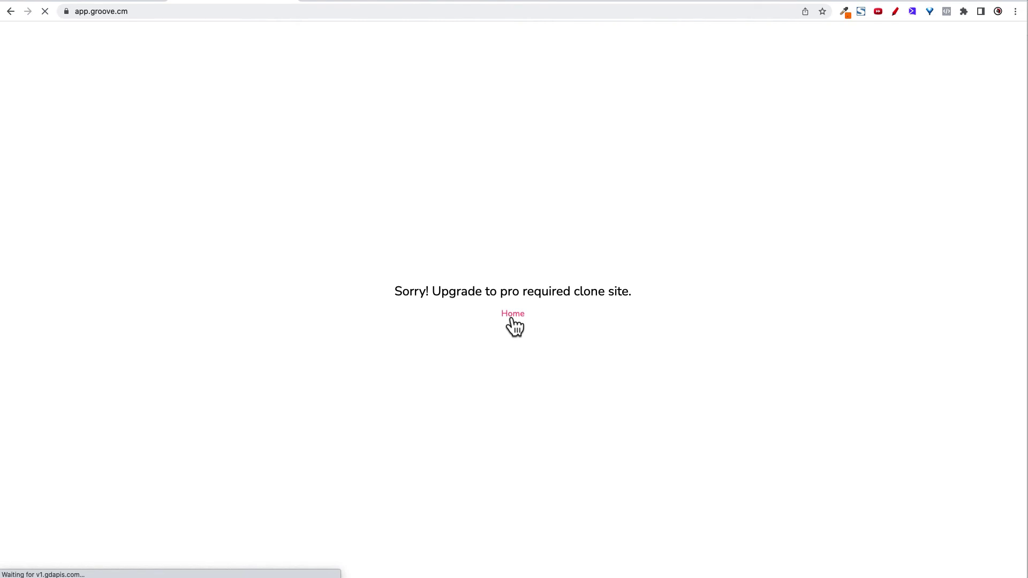
pyautogui.click(512, 315)
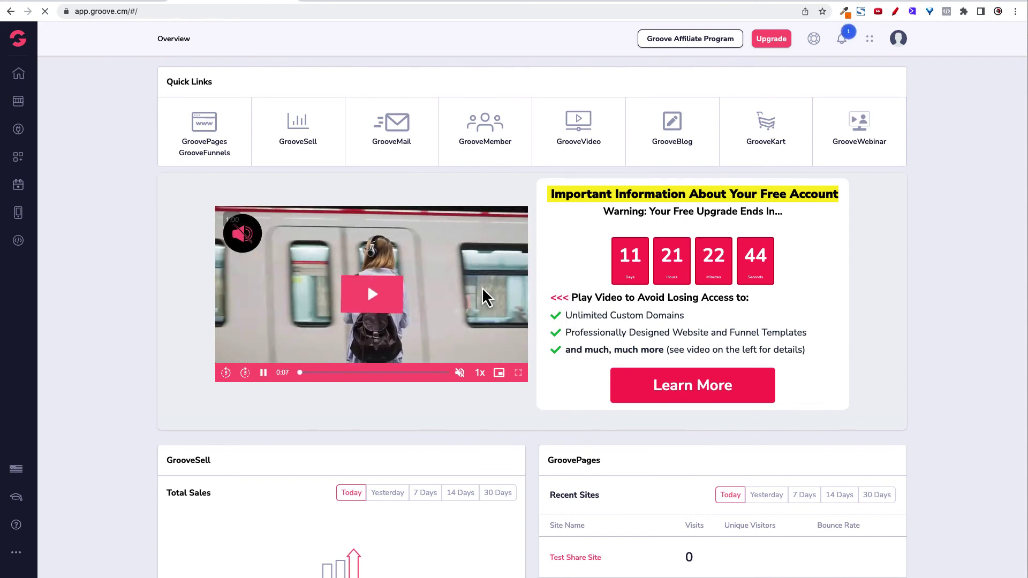
# Step: Delete Test Share Site from the GroovePages sites list
pyautogui.click(211, 140)
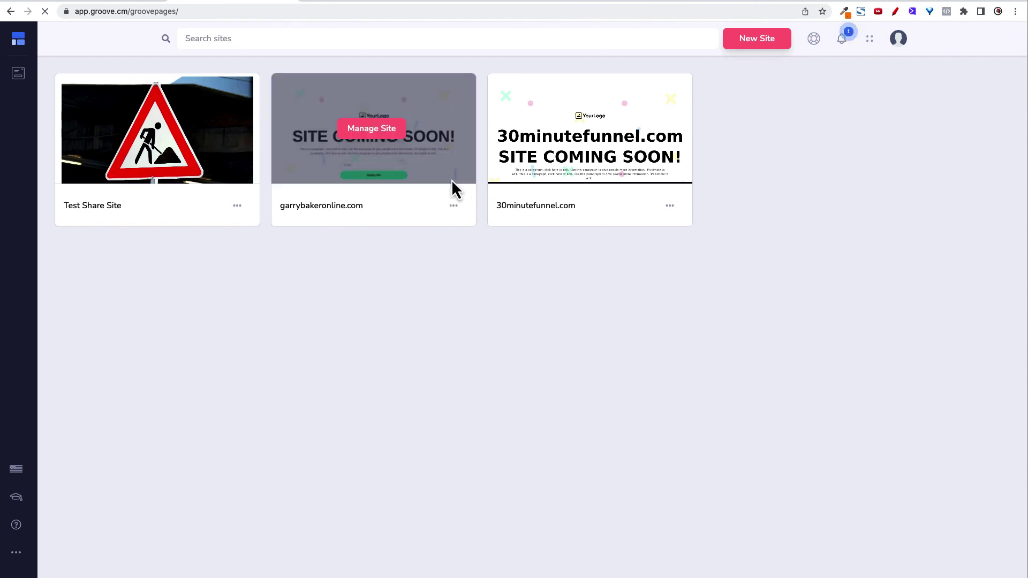
pyautogui.click(238, 207)
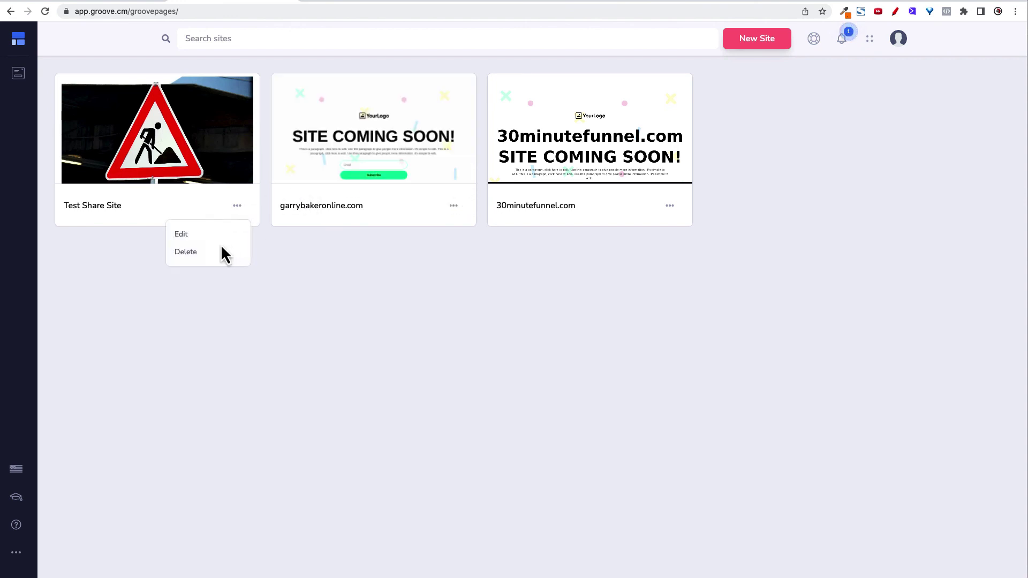
pyautogui.click(189, 252)
pyautogui.click(547, 336)
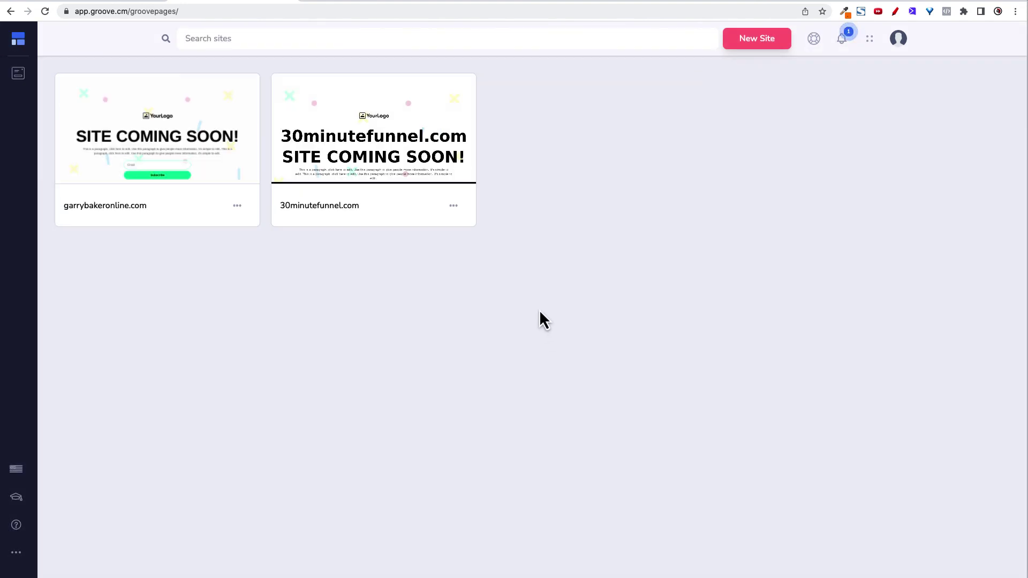
pyautogui.click(229, 11)
# Step: Load the share link to clone Test Share Site and open its page list
pyautogui.write('https://app.groove.cm/groovepages/share/6300ec365e9db')
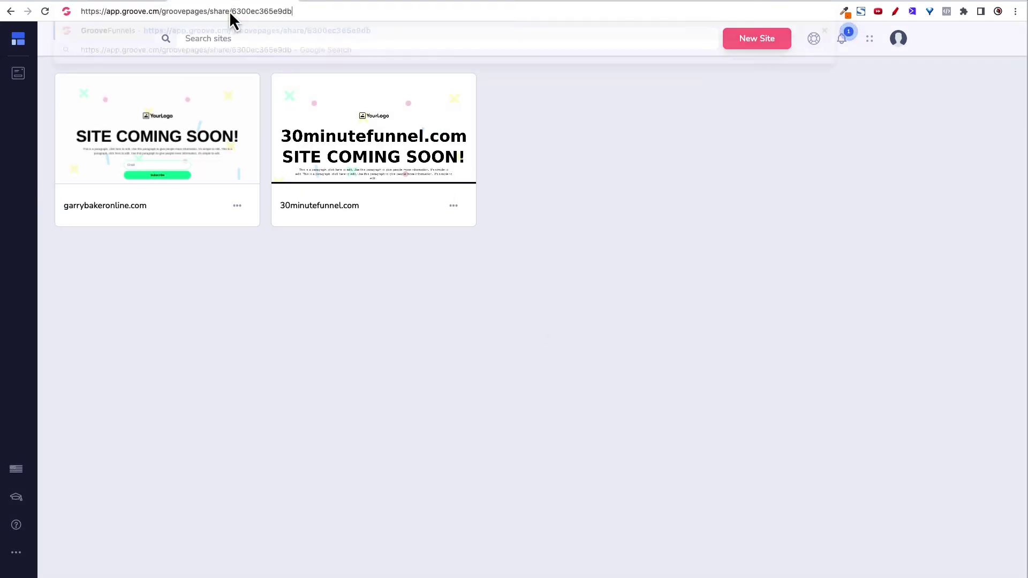
pyautogui.press('Return')
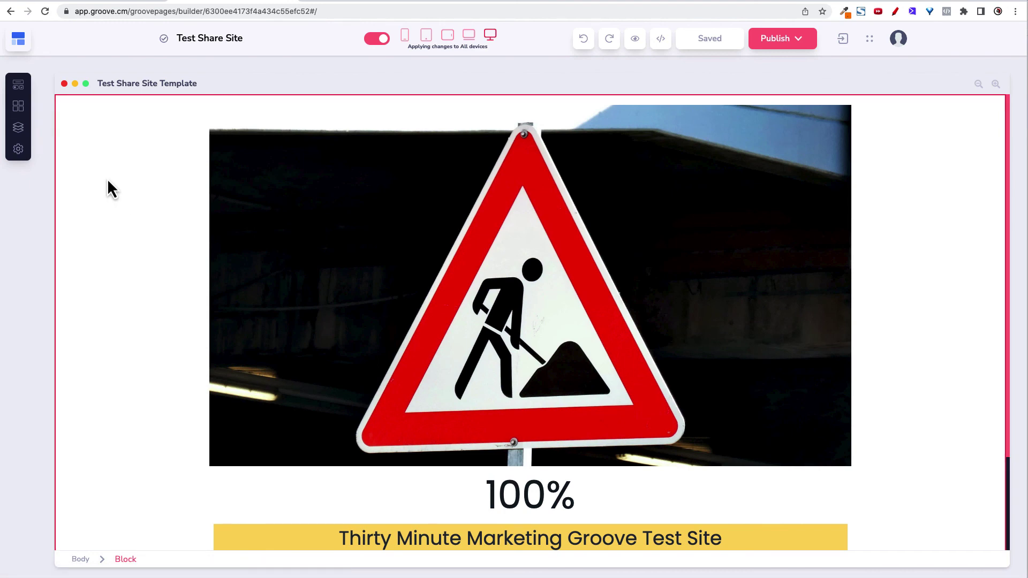
pyautogui.click(15, 128)
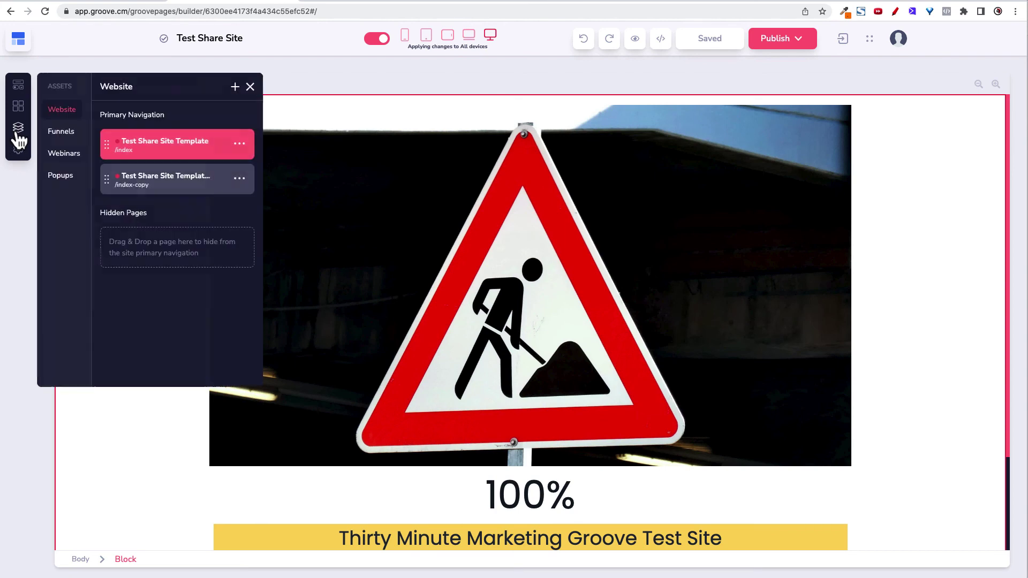
# Step: Switch between the index and index-copy pages to confirm both load
pyautogui.click(172, 194)
pyautogui.click(166, 157)
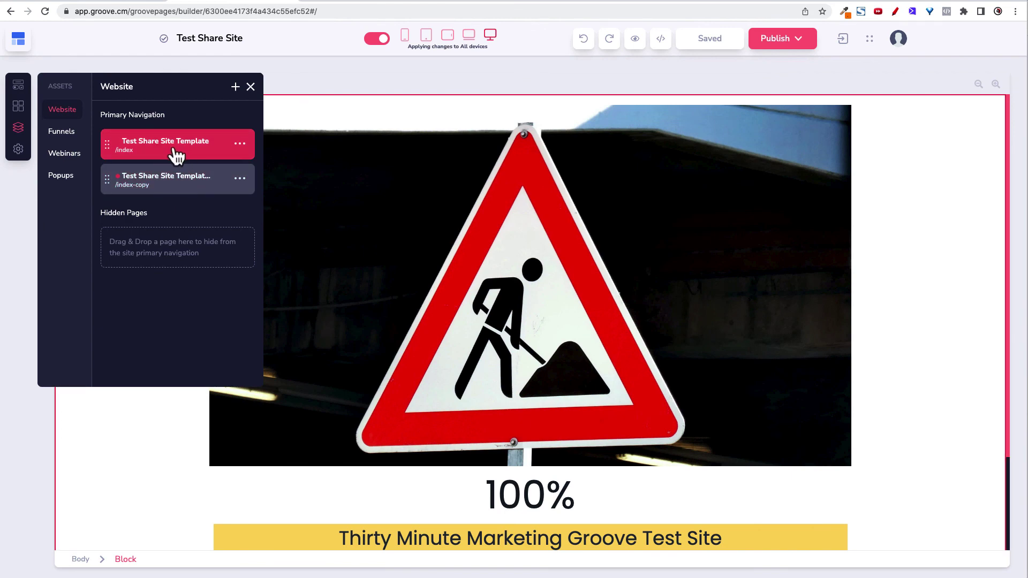
pyautogui.click(173, 185)
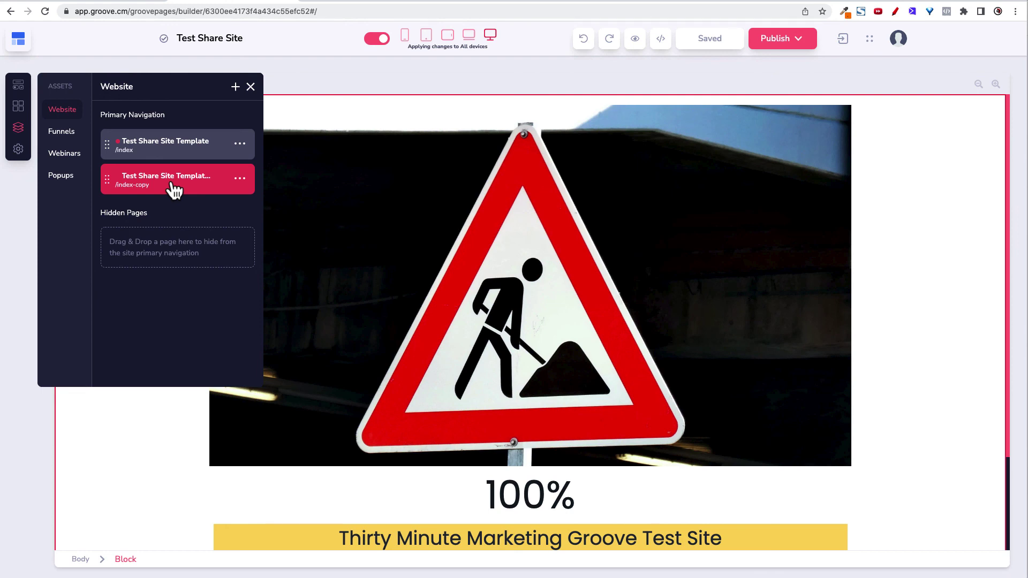
pyautogui.click(160, 154)
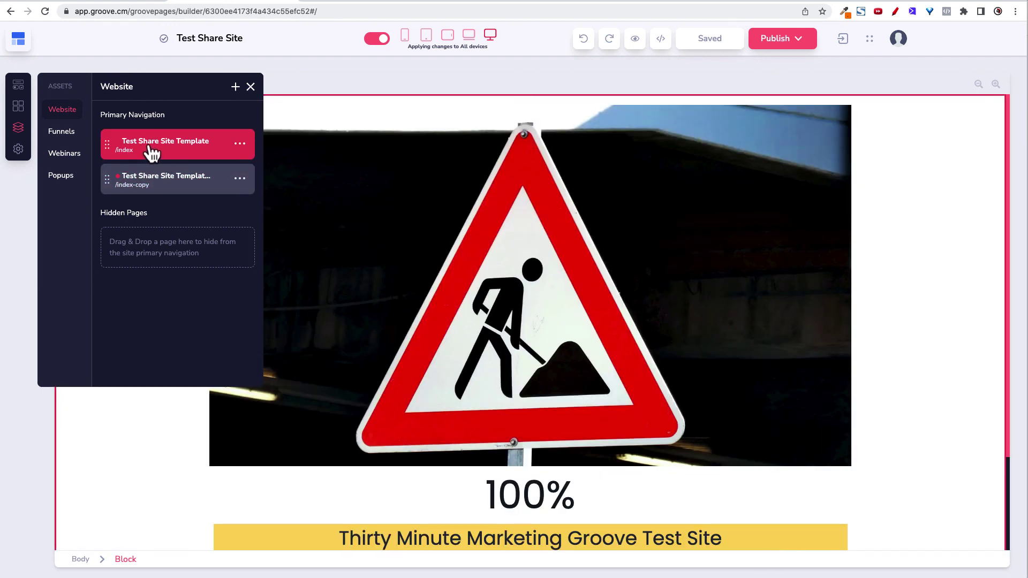
pyautogui.click(166, 185)
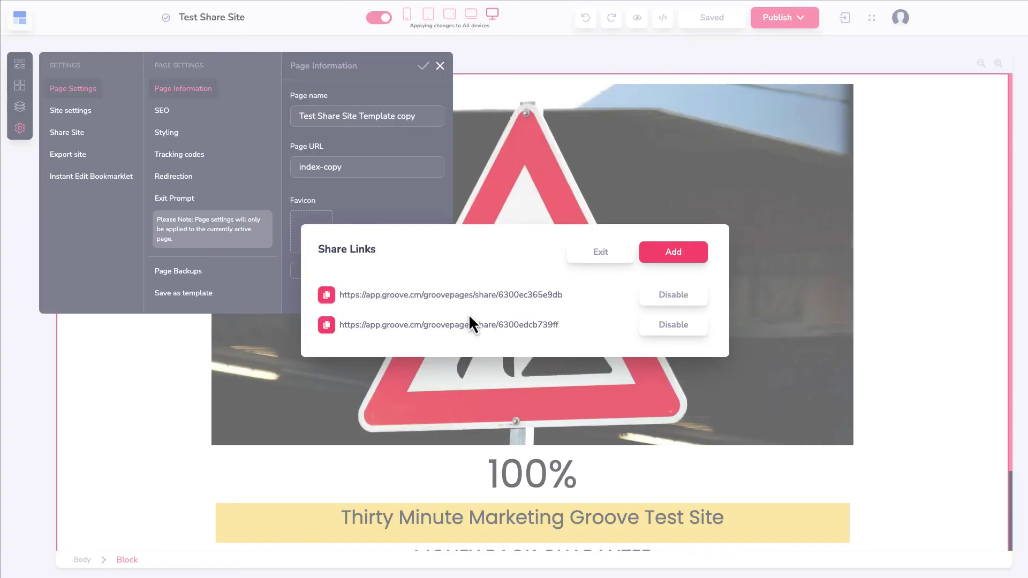
# Step: Highlight the first and second share link URLs to compare them
pyautogui.moveTo(559, 326); pyautogui.dragTo(338, 325)
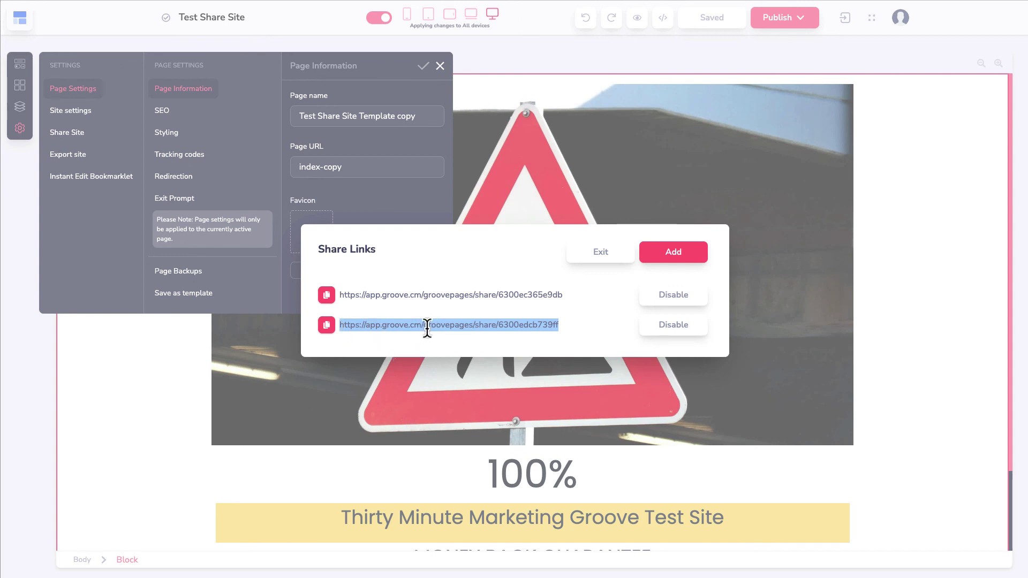
pyautogui.moveTo(566, 297); pyautogui.dragTo(339, 293)
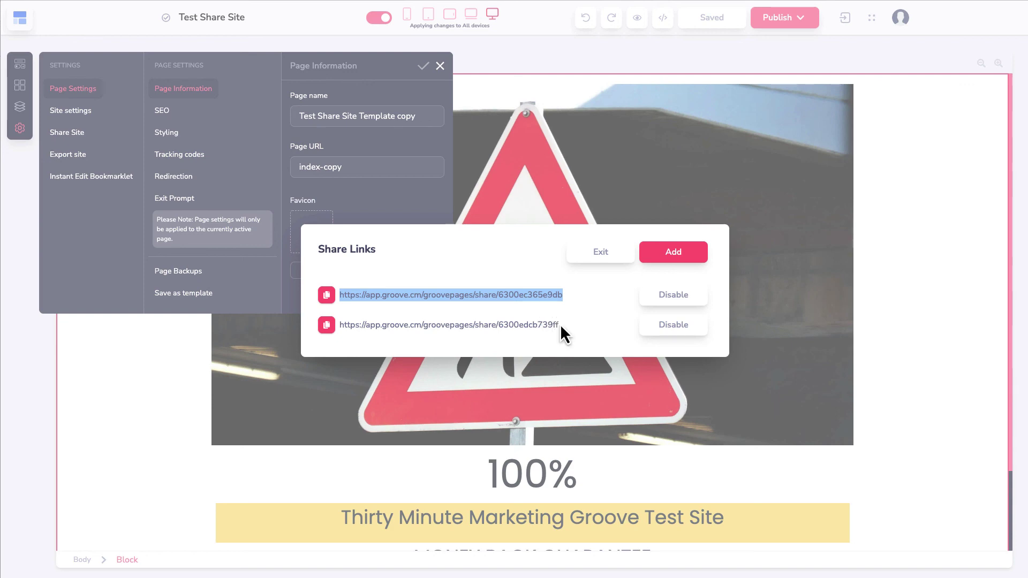
pyautogui.moveTo(560, 325); pyautogui.dragTo(338, 326)
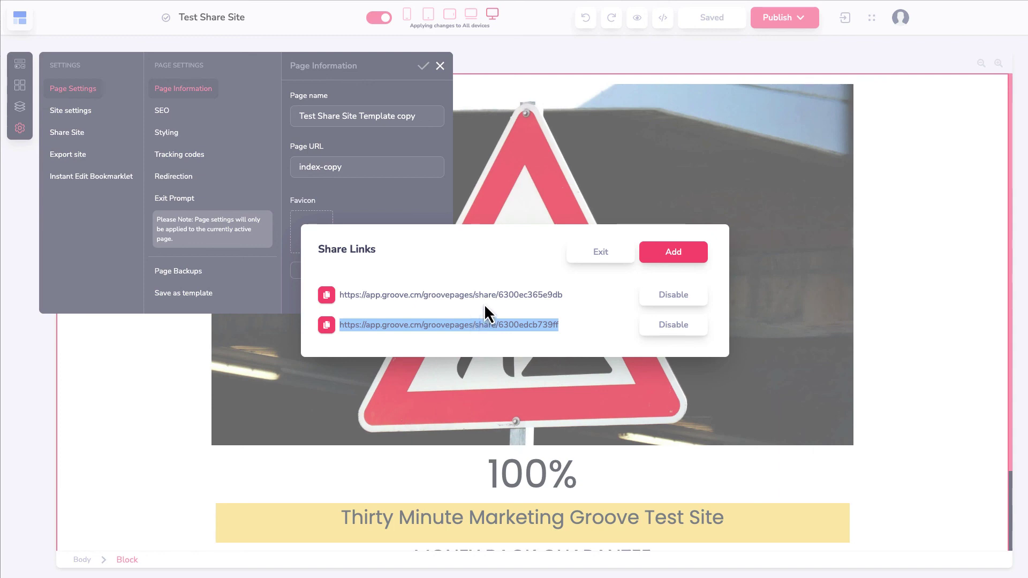
# Step: Exit Share Links and the Page Information panel, then select the page's top block
pyautogui.click(600, 256)
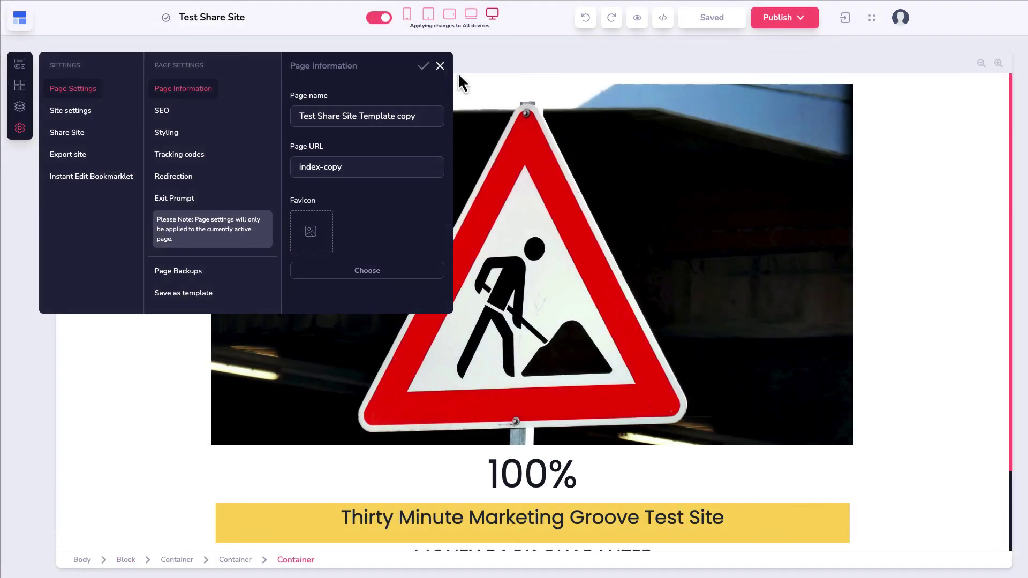
pyautogui.click(440, 66)
pyautogui.click(129, 241)
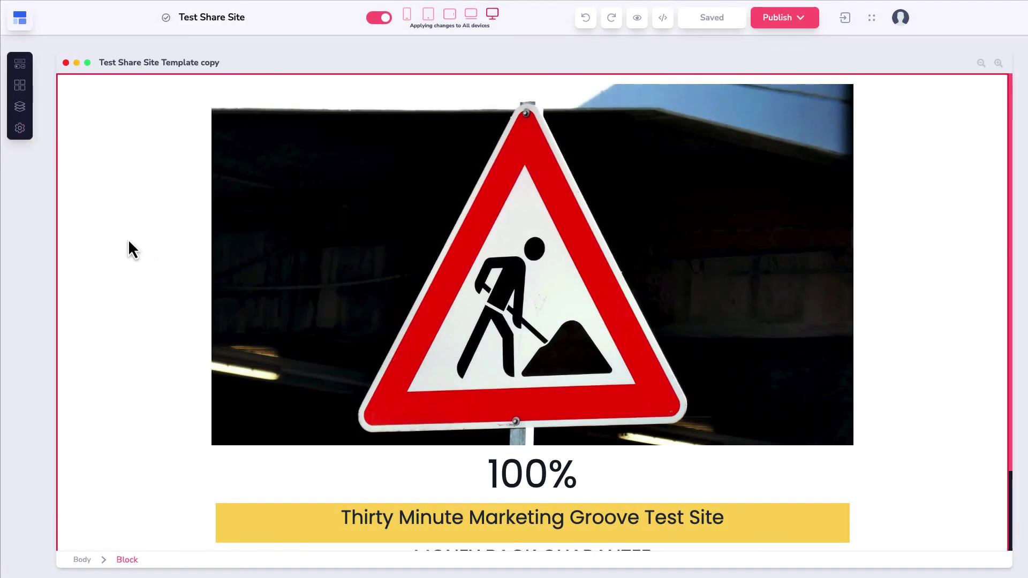